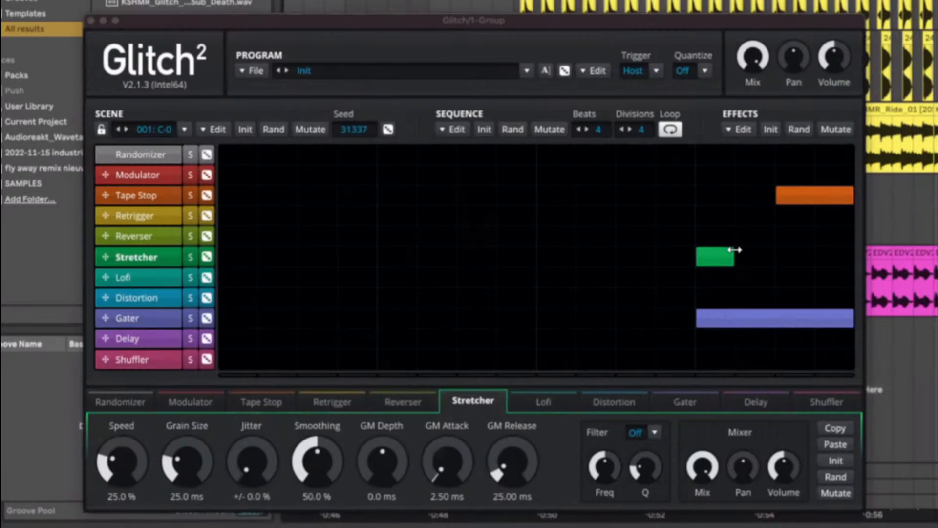
{"action": "left_click", "coordinate": [760, 255]}
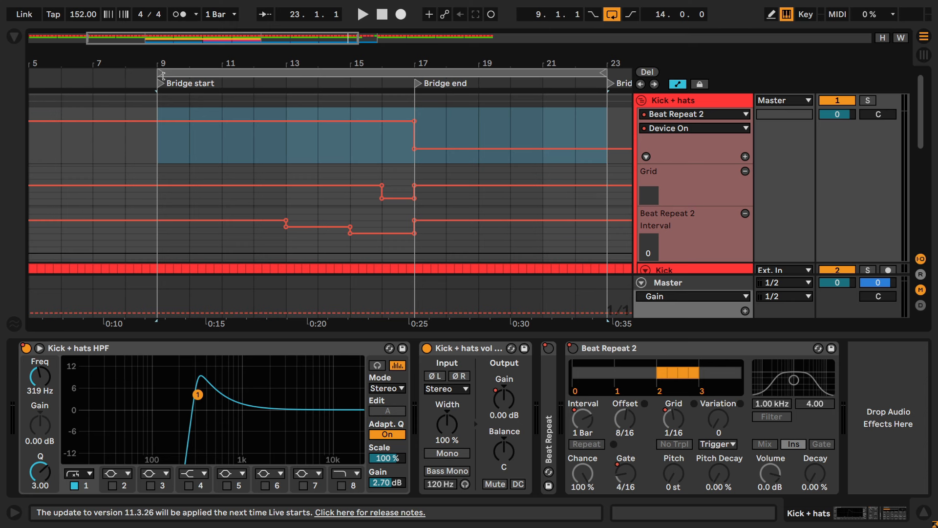
{"action": "left_click_drag", "start_coordinate": [163, 75], "coordinate": [389, 76]}
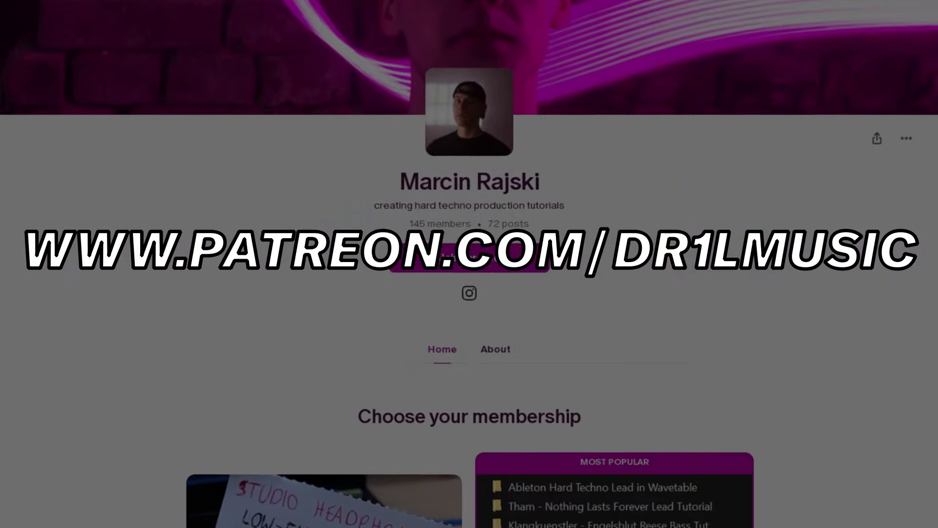
Look through the Hard Techno Reinforcement Volume 1 page, including its pack contents and product demos
{"action": "scroll", "coordinate": [469, 263], "scroll_direction": "down", "scroll_amount": 9}
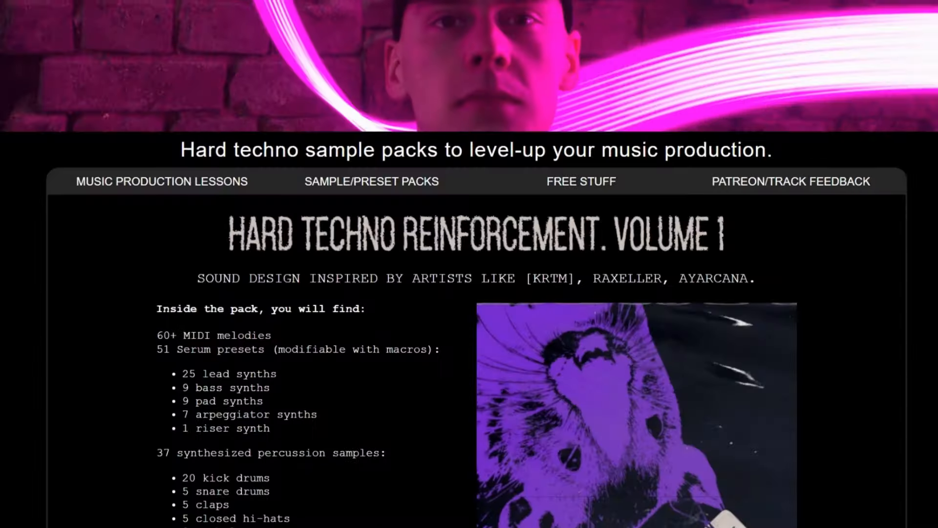
{"action": "scroll", "coordinate": [469, 264], "scroll_direction": "down", "scroll_amount": 3}
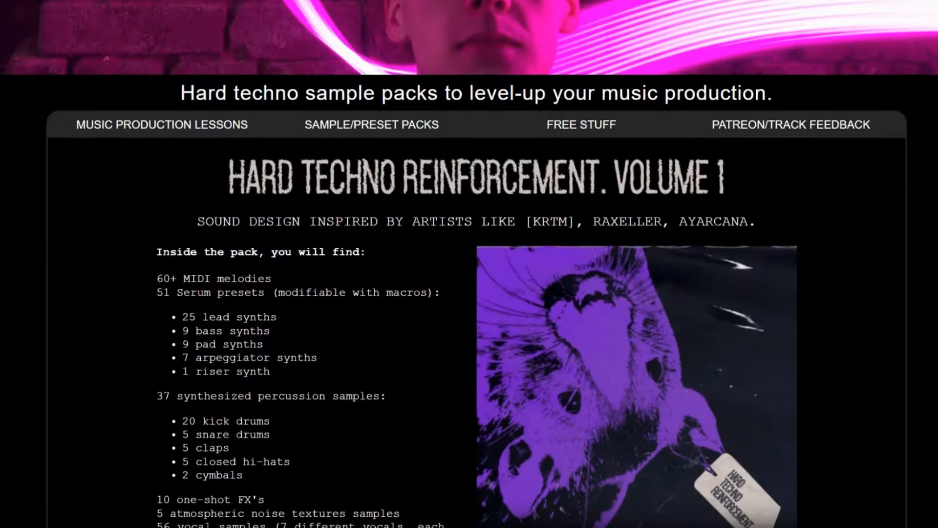
{"action": "scroll", "coordinate": [469, 264], "scroll_direction": "down", "scroll_amount": 5}
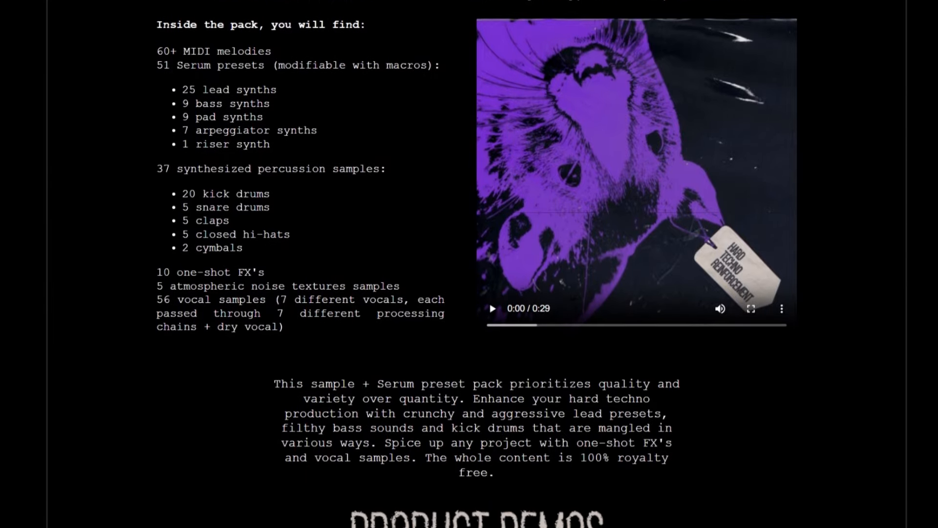
{"action": "scroll", "coordinate": [469, 264], "scroll_direction": "down", "scroll_amount": 5}
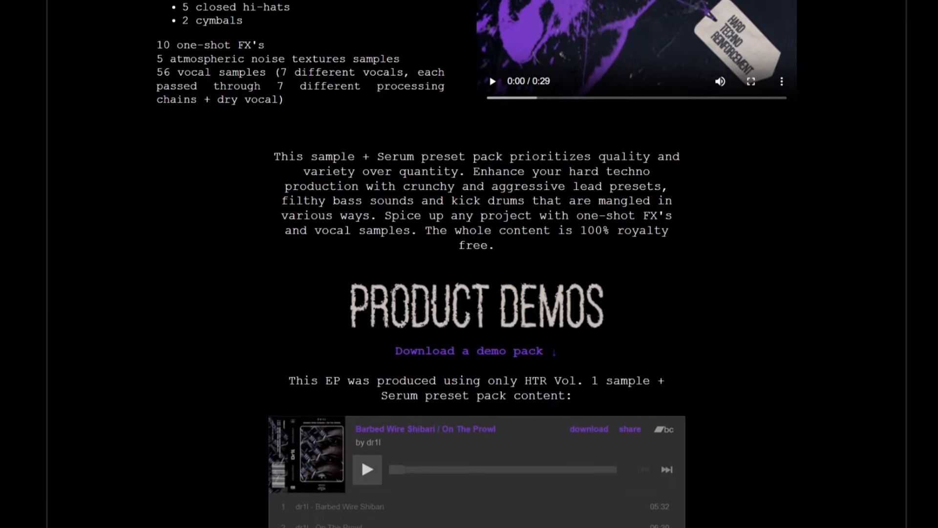
{"action": "scroll", "coordinate": [469, 264], "scroll_direction": "down", "scroll_amount": 5}
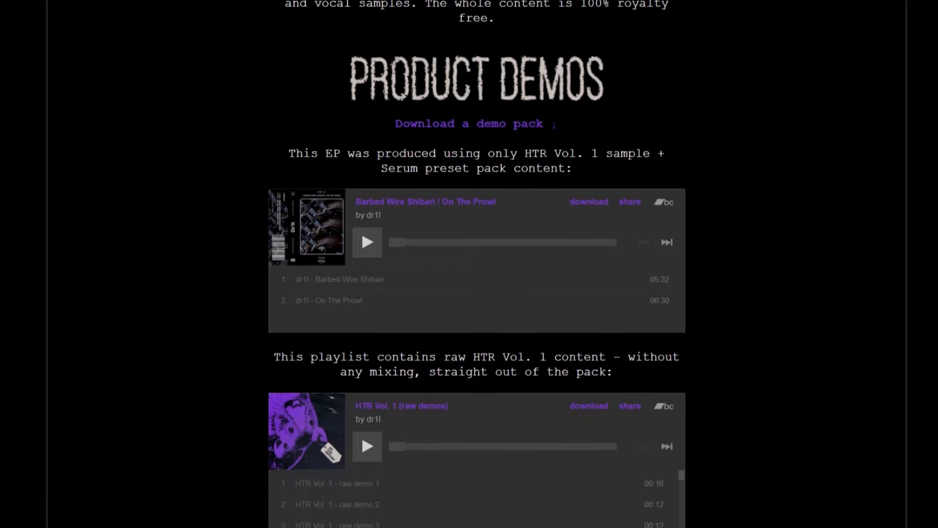
{"action": "scroll", "coordinate": [469, 264], "scroll_direction": "down", "scroll_amount": 4}
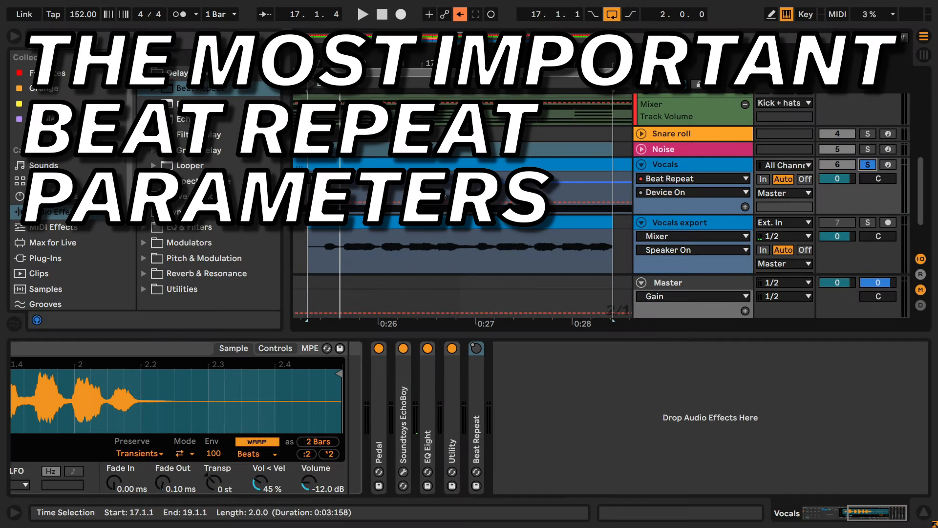
Add Beat Repeat at the end of the Vocals track's effect chain, switch it to Ins mode and audition it
{"action": "key", "text": "space"}
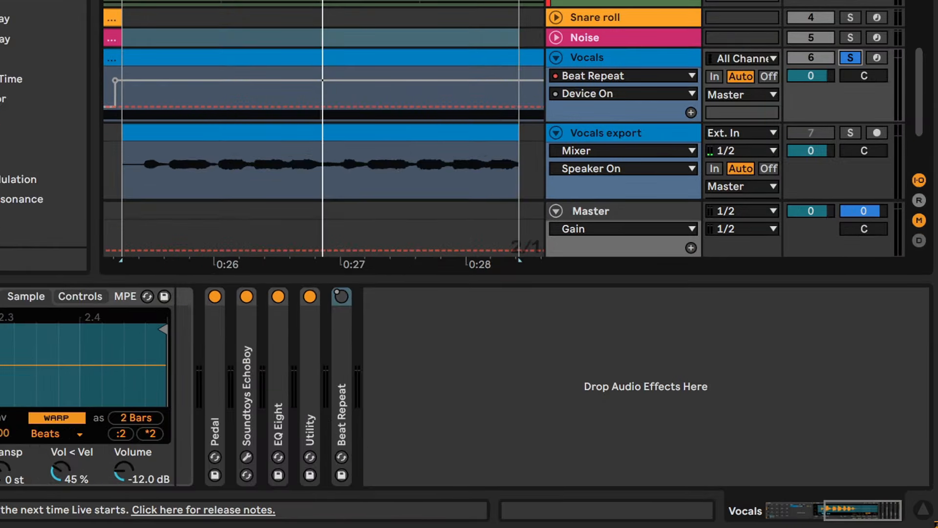
{"action": "left_click_drag", "start_coordinate": [196, 89], "coordinate": [597, 378]}
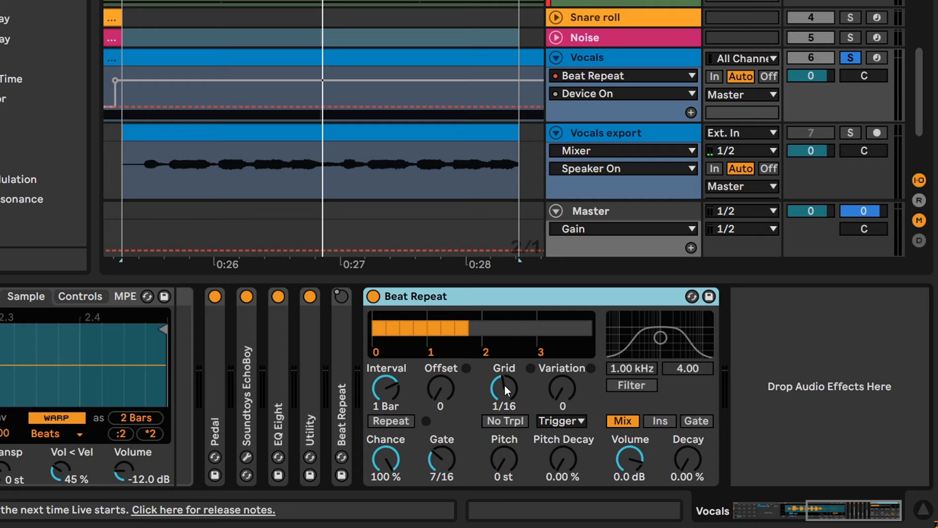
{"action": "left_click", "coordinate": [659, 420]}
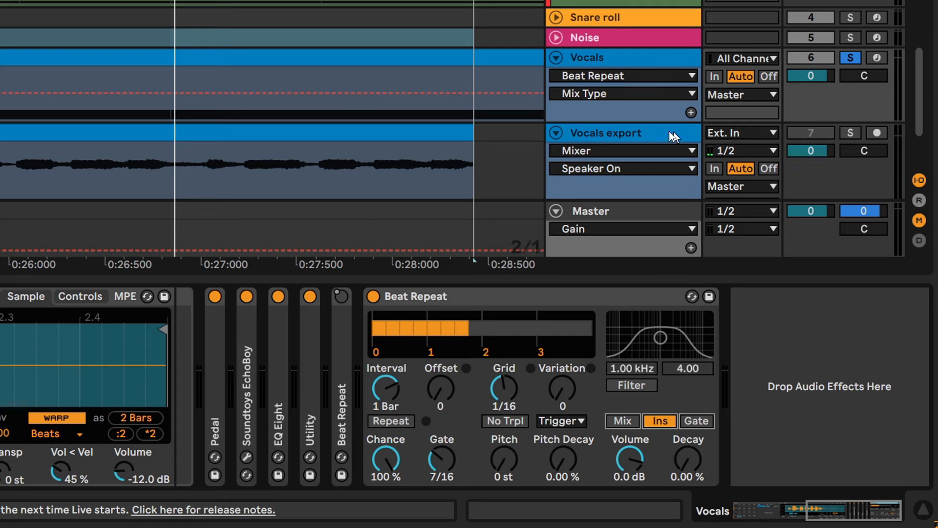
{"action": "key", "text": "space"}
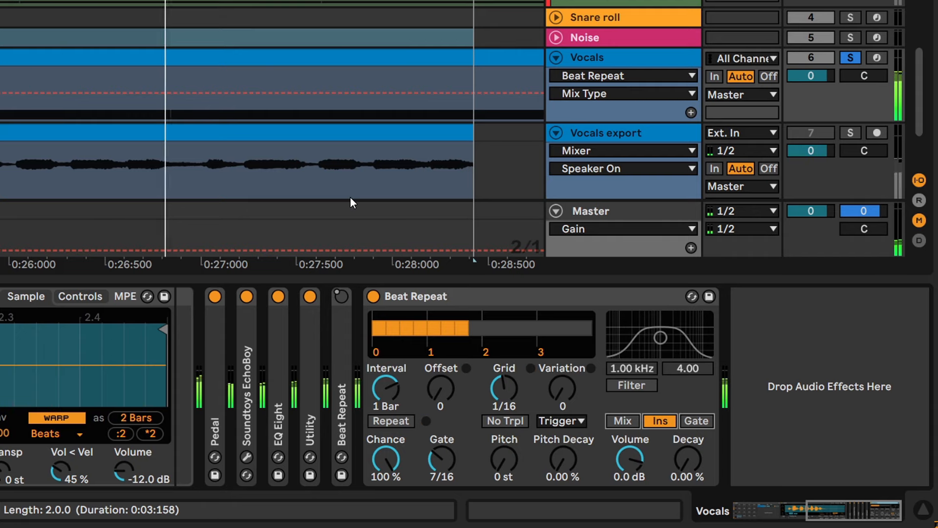
{"action": "key", "text": "space"}
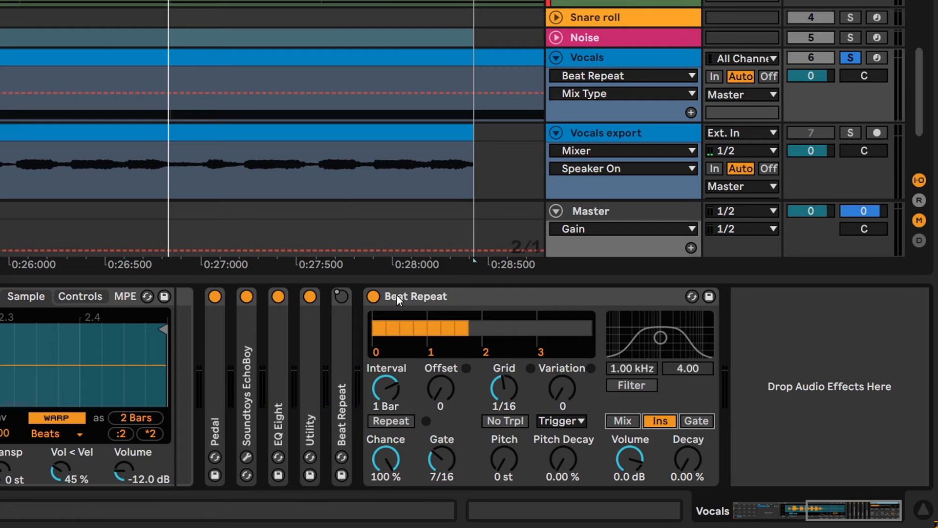
Set Beat Repeat's Interval on the Vocals track to 2 Bar and start playback
{"action": "left_click", "coordinate": [410, 295]}
{"action": "left_click", "coordinate": [169, 111]}
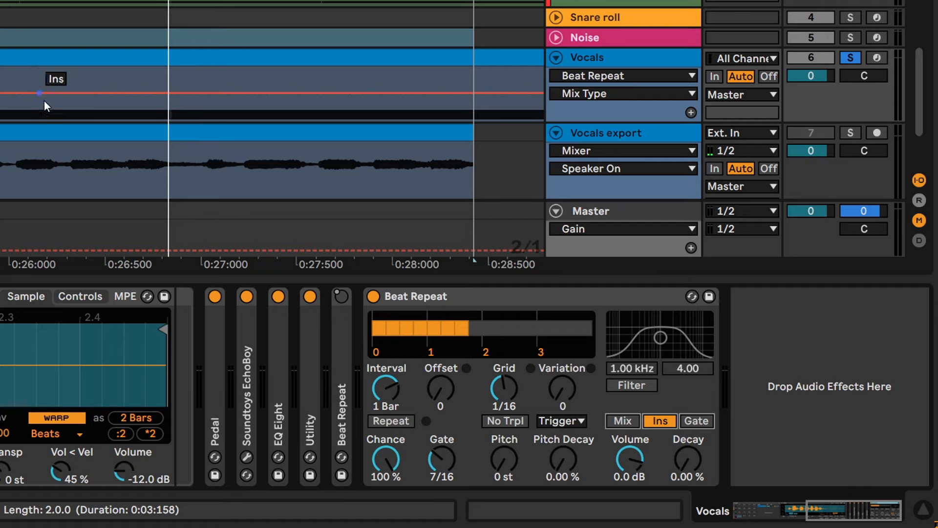
{"action": "left_click_drag", "start_coordinate": [381, 392], "coordinate": [403, 388]}
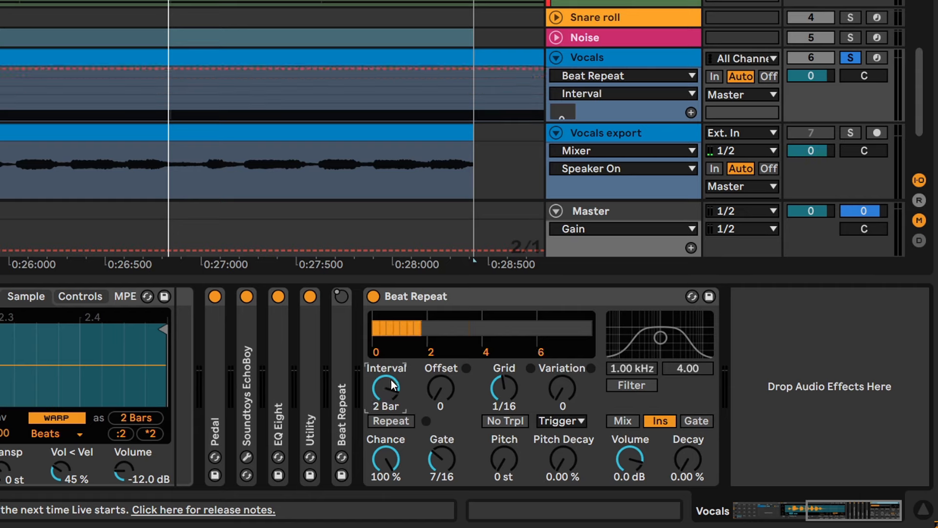
{"action": "key", "text": "space"}
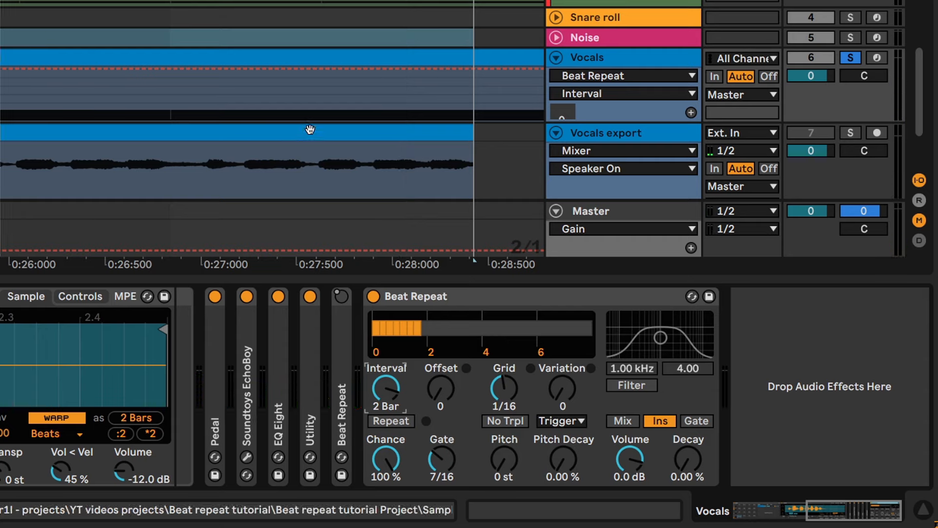
Audition the vocals with Beat Repeat's Interval at 1/4, 1/8 and 1/16, and raise it back up to 1 Bar
{"action": "scroll", "coordinate": [397, 382], "scroll_direction": "down", "scroll_amount": 3}
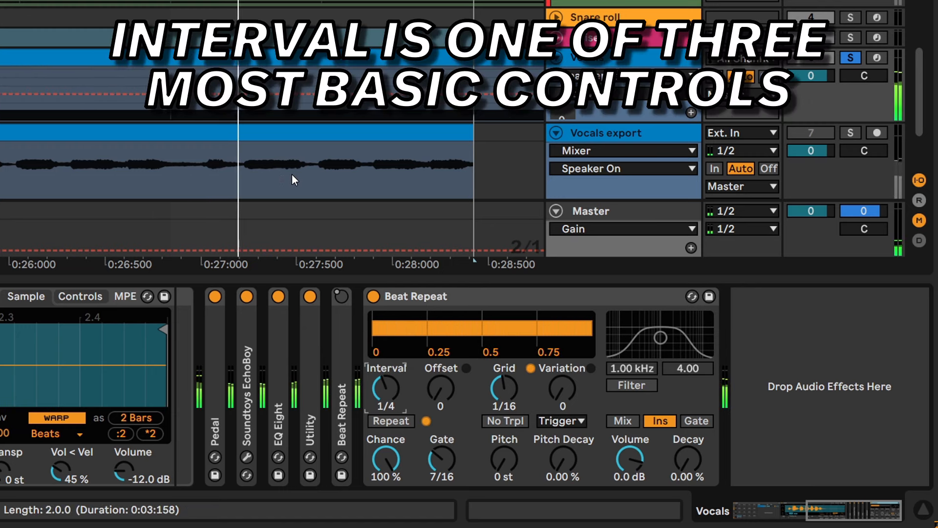
{"action": "key", "text": "Down"}
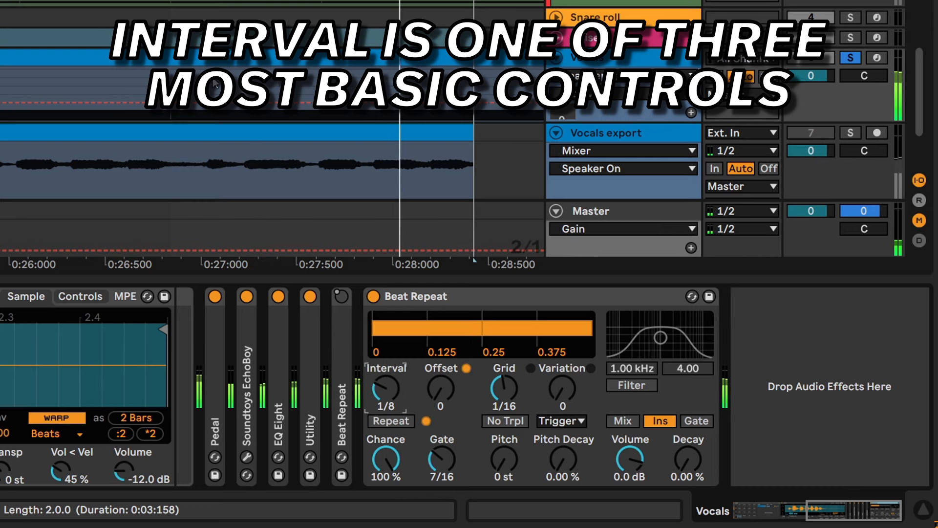
{"action": "key", "text": "Down"}
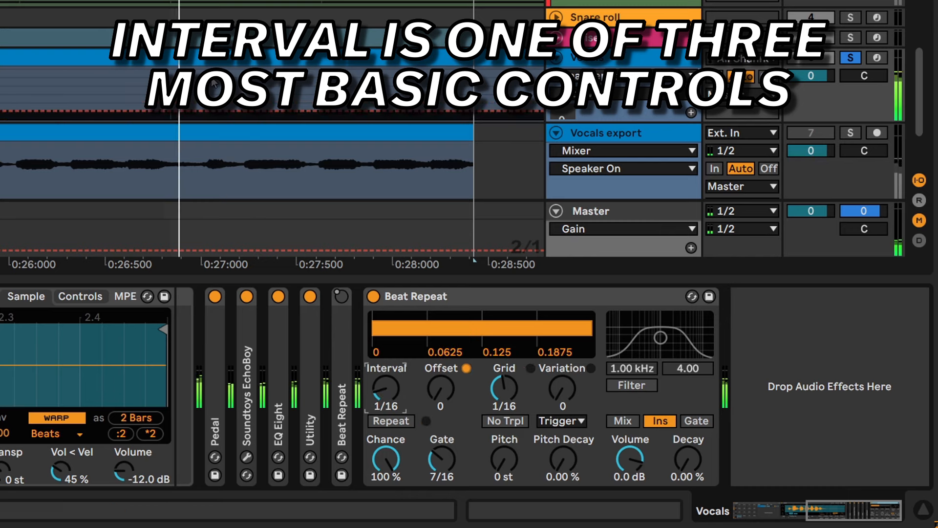
{"action": "key", "text": "Up"}
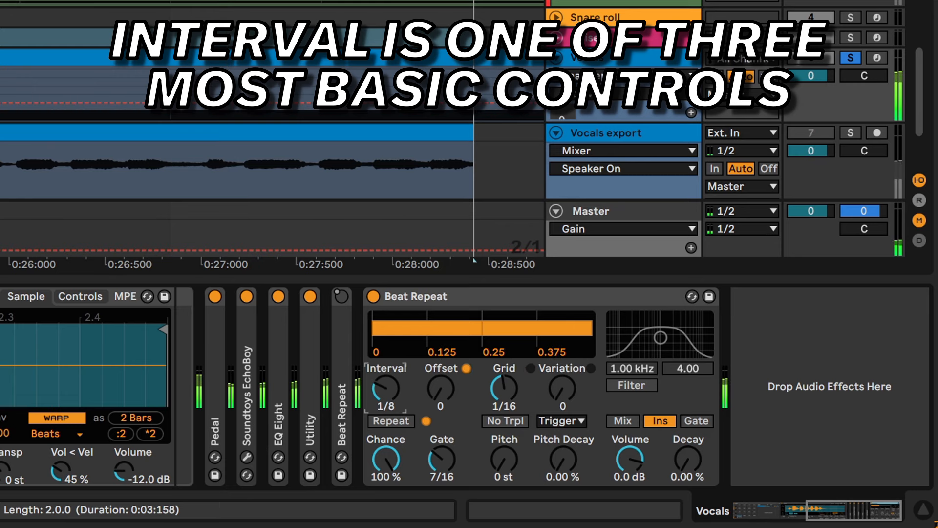
{"action": "key", "text": "Up"}
{"action": "key", "text": "Up"}
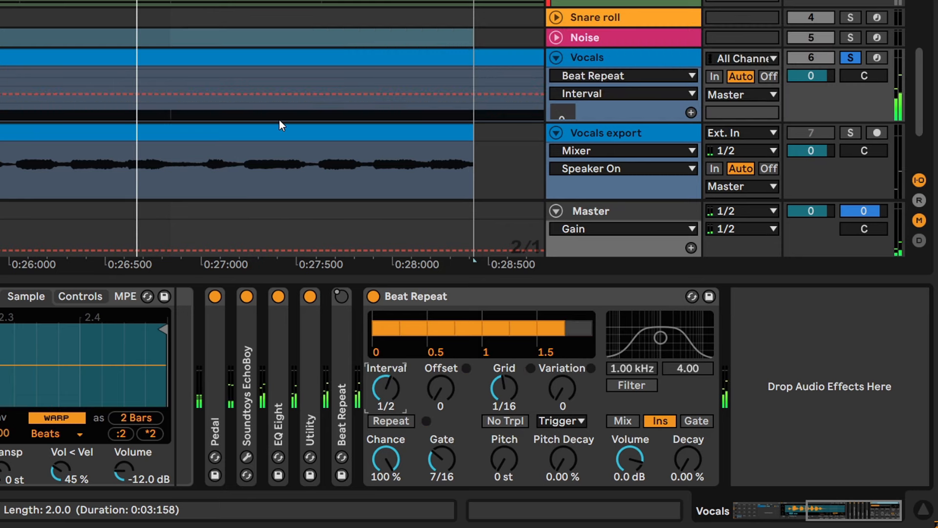
{"action": "key", "text": "Up"}
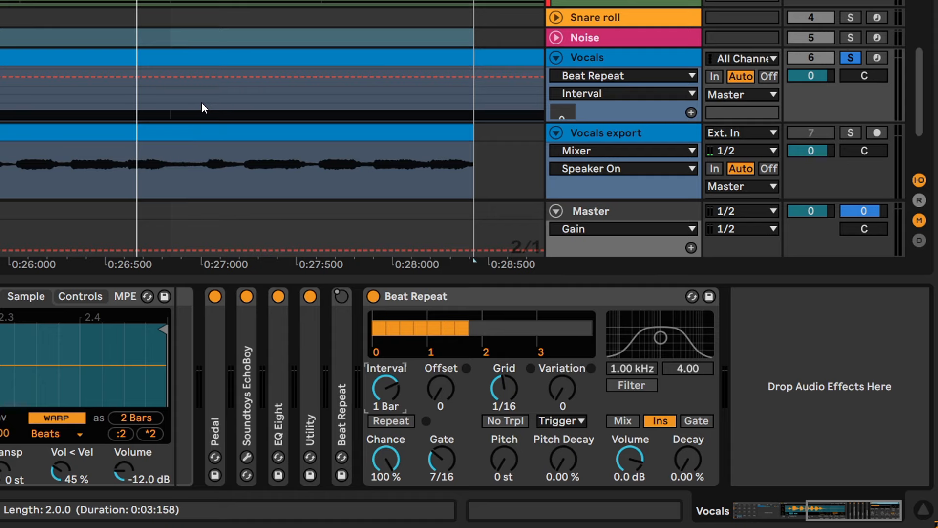
Switch Beat Repeat's Interval between 1/4 and 1 Bar for comparison, and audition the vocals at 1/4 and 1/8
{"action": "key", "text": "Down"}
{"action": "key", "text": "Down"}
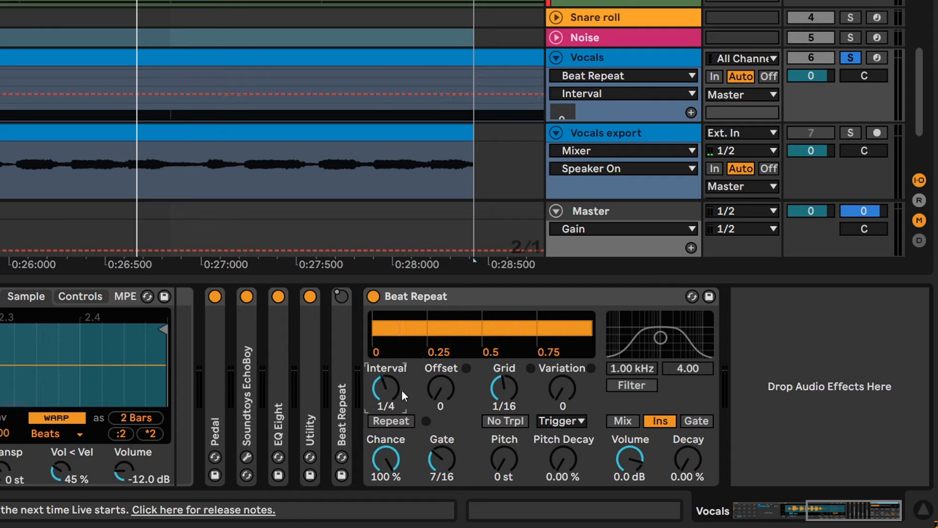
{"action": "key", "text": "Up"}
{"action": "key", "text": "Up"}
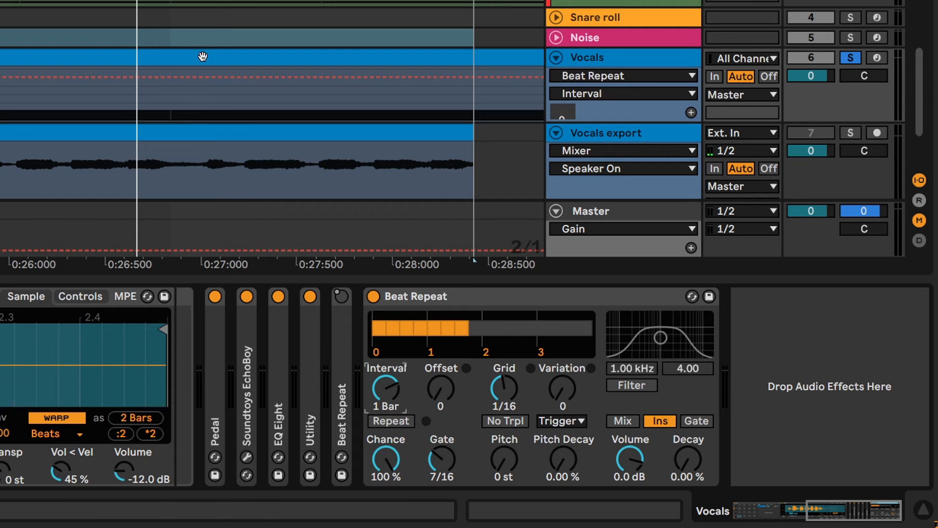
{"action": "key", "text": "Down"}
{"action": "key", "text": "Down"}
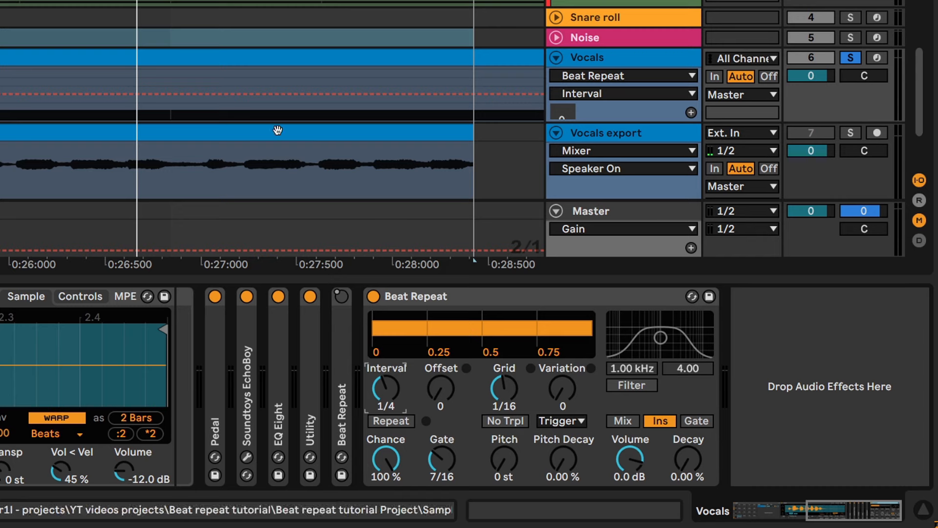
{"action": "key", "text": "space"}
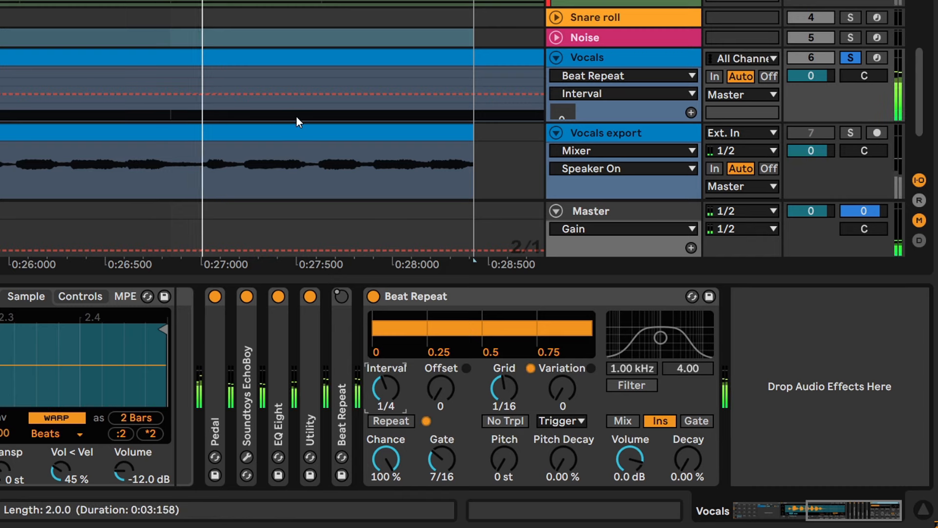
{"action": "key", "text": "Down"}
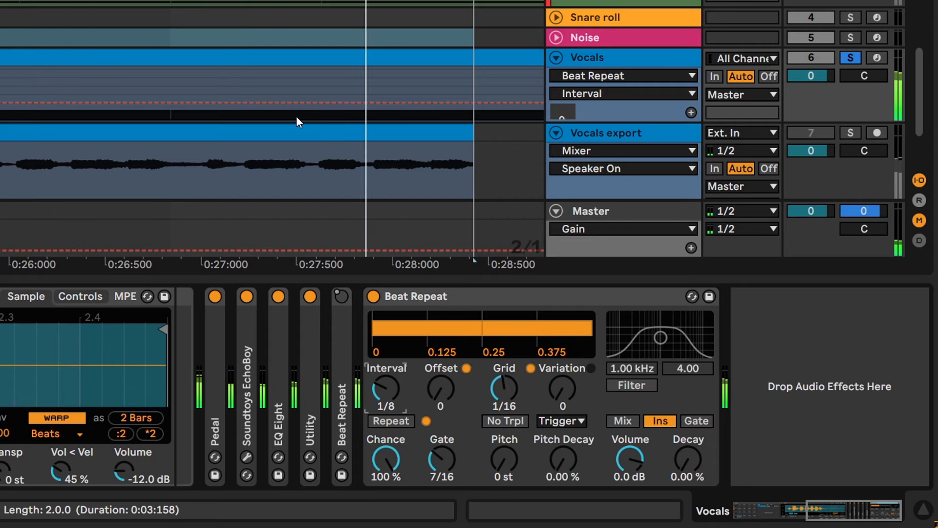
Set Beat Repeat's Interval back to 2 Bar and select the looped range from bar 17 to 19 for playback
{"action": "key", "text": "Up"}
{"action": "key", "text": "Up"}
{"action": "key", "text": "Up"}
{"action": "key", "text": "Up"}
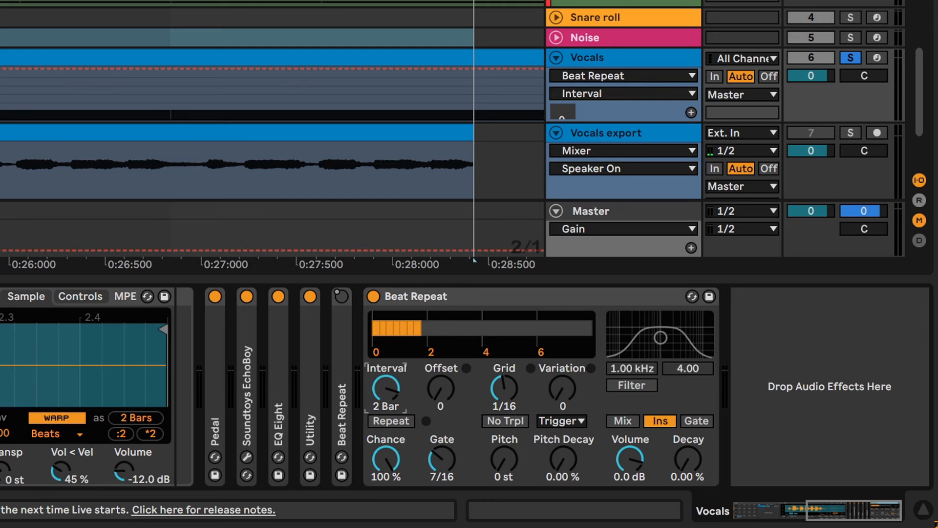
{"action": "left_click", "coordinate": [262, 30]}
{"action": "key", "text": "space"}
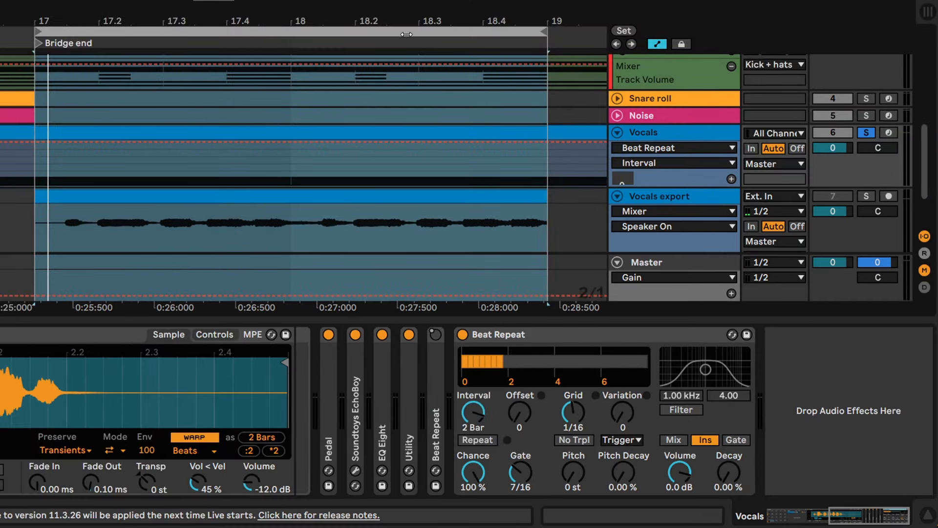
Highlight the 1/16 slice at 17.2 in the Vocals export clip and inspect Beat Repeat on the Vocals track
{"action": "mouse_move", "coordinate": [376, 147]}
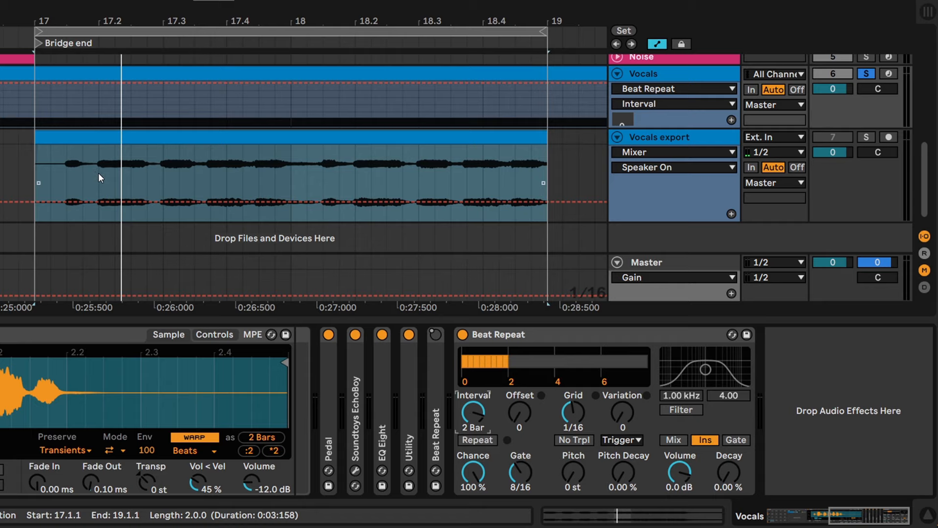
{"action": "left_click_drag", "start_coordinate": [99, 175], "coordinate": [112, 174]}
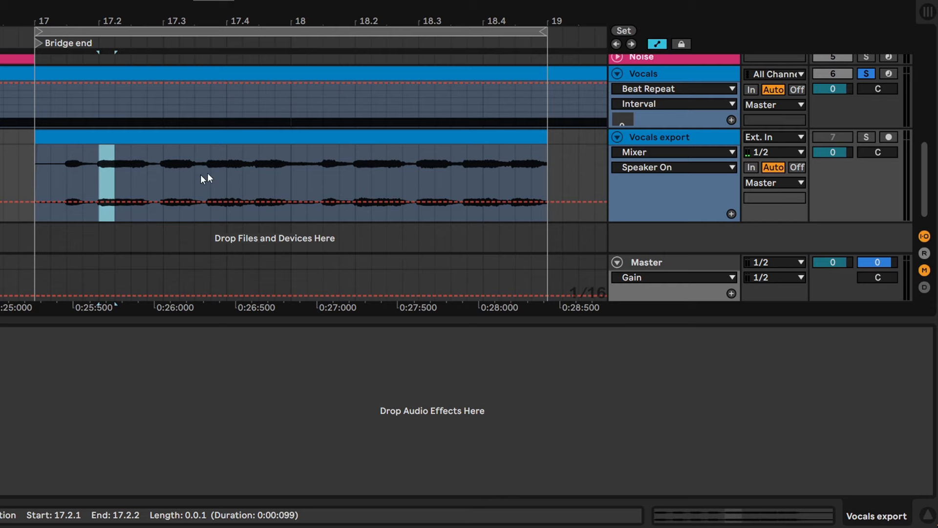
{"action": "left_click", "coordinate": [690, 71]}
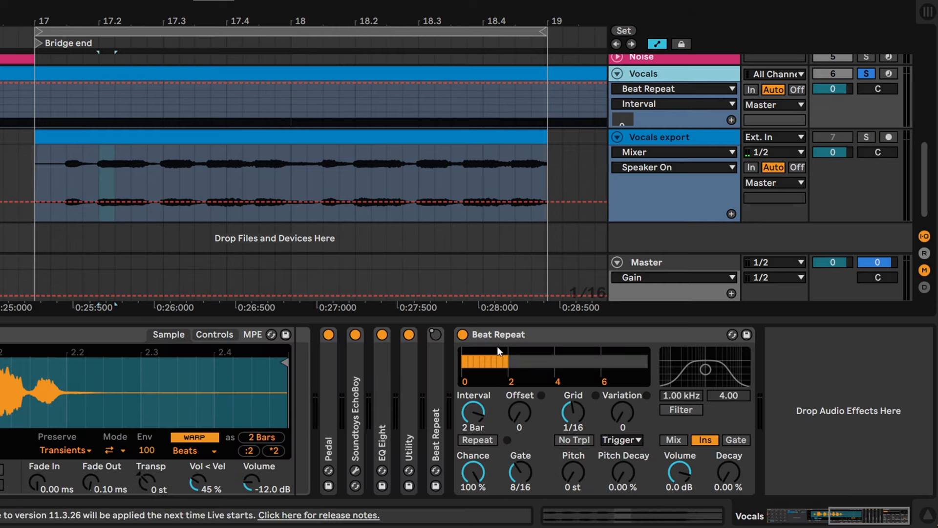
{"action": "left_click", "coordinate": [522, 362]}
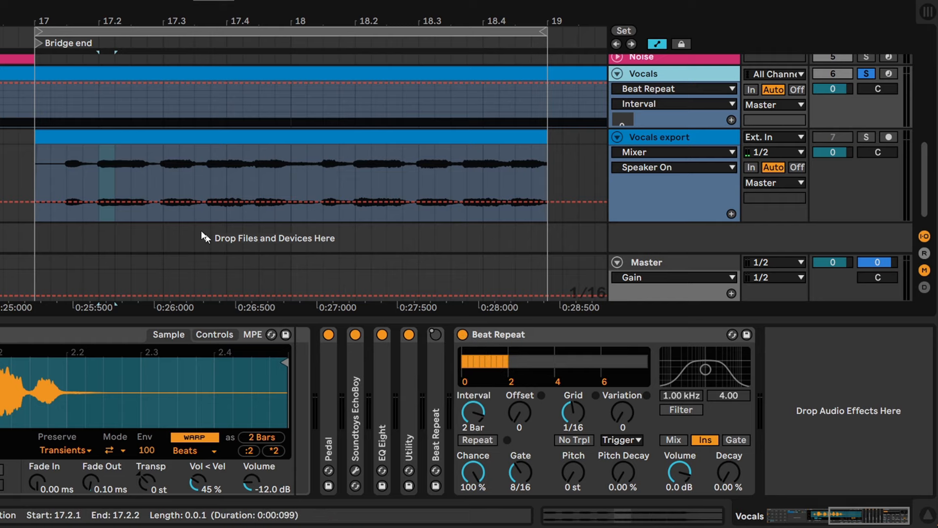
Select the first 1/16 slice of the Vocals export clip at bar 17 and duplicate it seven times in a row
{"action": "left_click", "coordinate": [45, 161]}
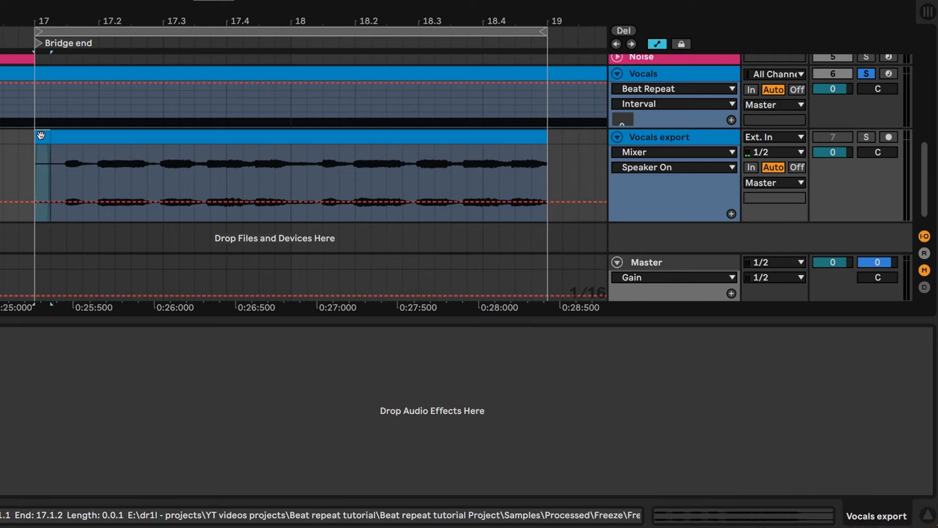
{"action": "key", "text": "ctrl+d"}
{"action": "key", "text": "ctrl+d"}
{"action": "key", "text": "ctrl+d"}
{"action": "key", "text": "ctrl+d"}
{"action": "key", "text": "ctrl+d"}
{"action": "key", "text": "ctrl+d"}
{"action": "key", "text": "ctrl+d"}
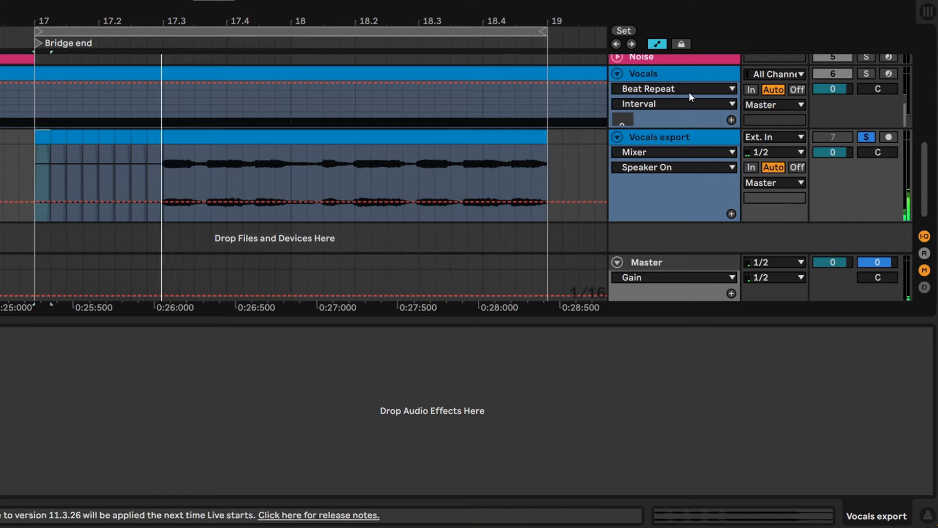
Audition the repeated 1/16 slices at the start of the looped Vocals export clip
{"action": "key", "text": "space"}
{"action": "key", "text": "space"}
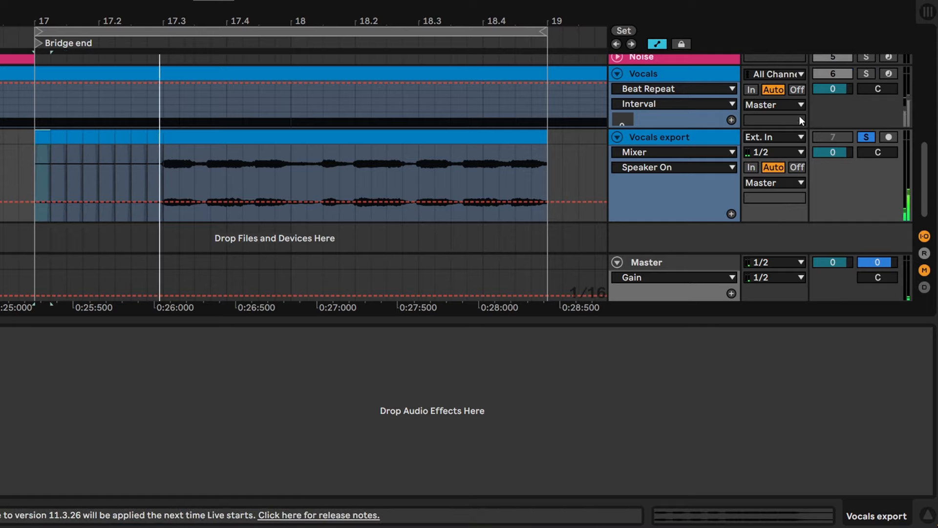
{"action": "key", "text": "space"}
{"action": "key", "text": "space"}
{"action": "key", "text": "space"}
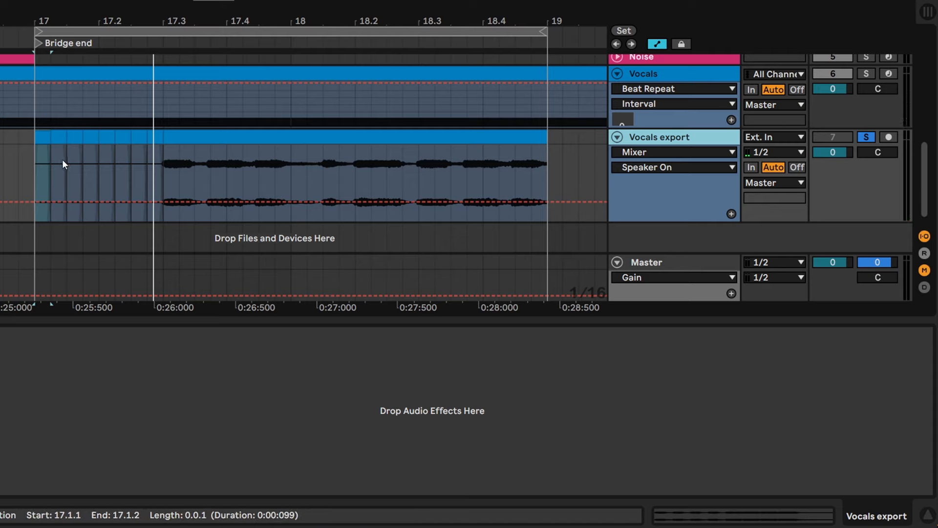
Solo the Vocals track, highlight its section from 17 to 17.3 and play it through Beat Repeat
{"action": "left_click", "coordinate": [683, 80]}
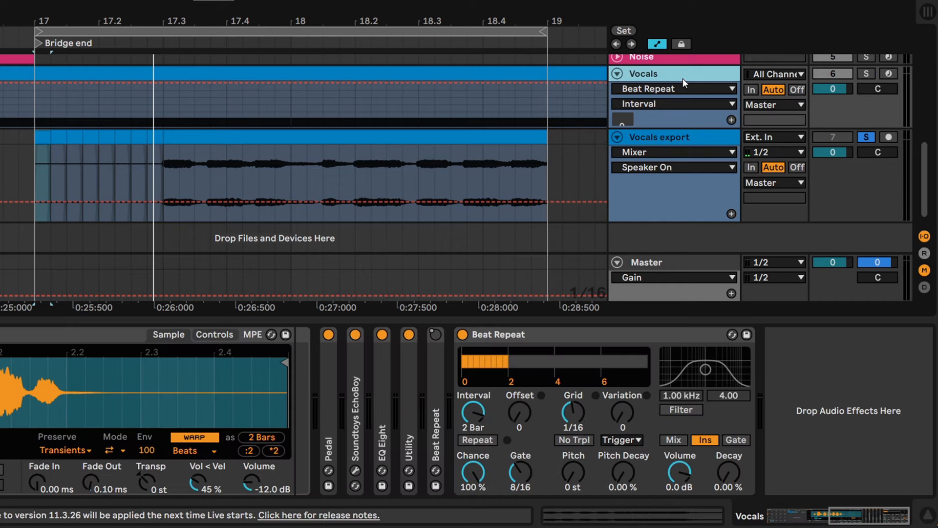
{"action": "left_click", "coordinate": [866, 76]}
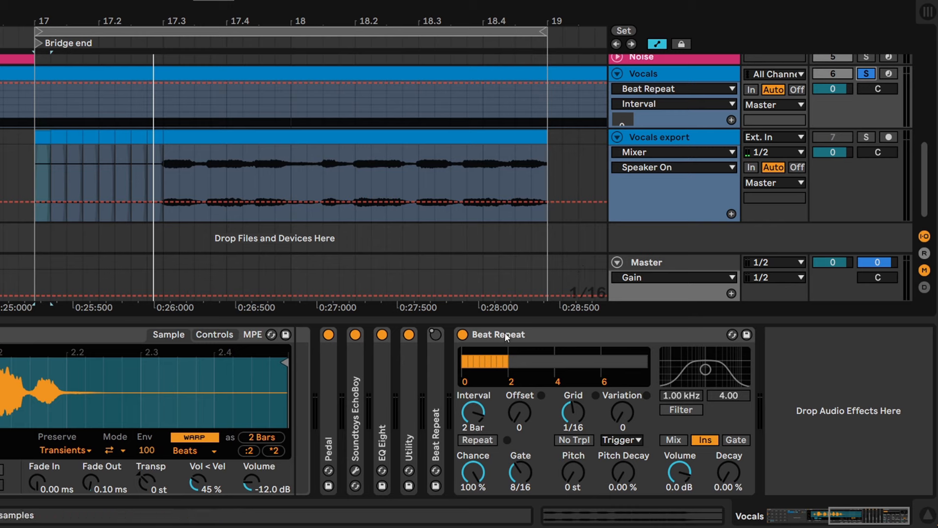
{"action": "left_click_drag", "start_coordinate": [27, 115], "coordinate": [162, 110]}
{"action": "left_click", "coordinate": [124, 106]}
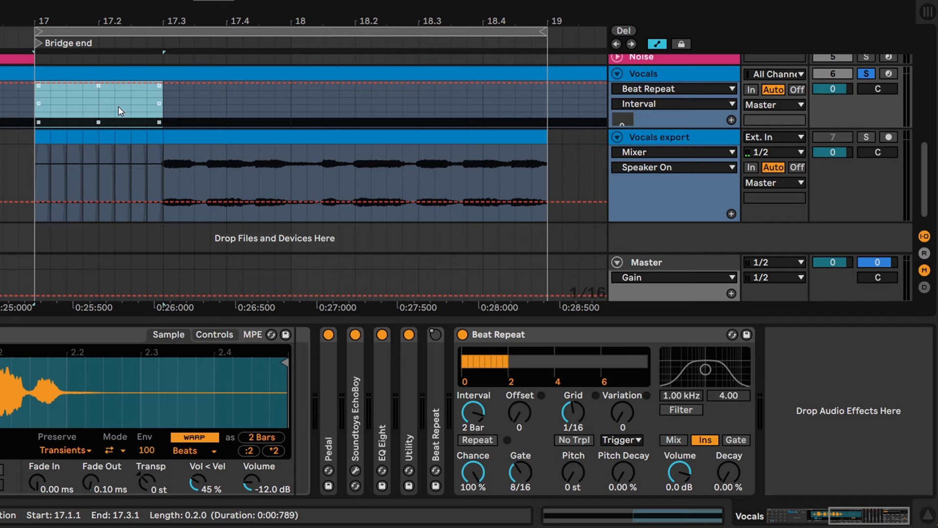
{"action": "key", "text": "space"}
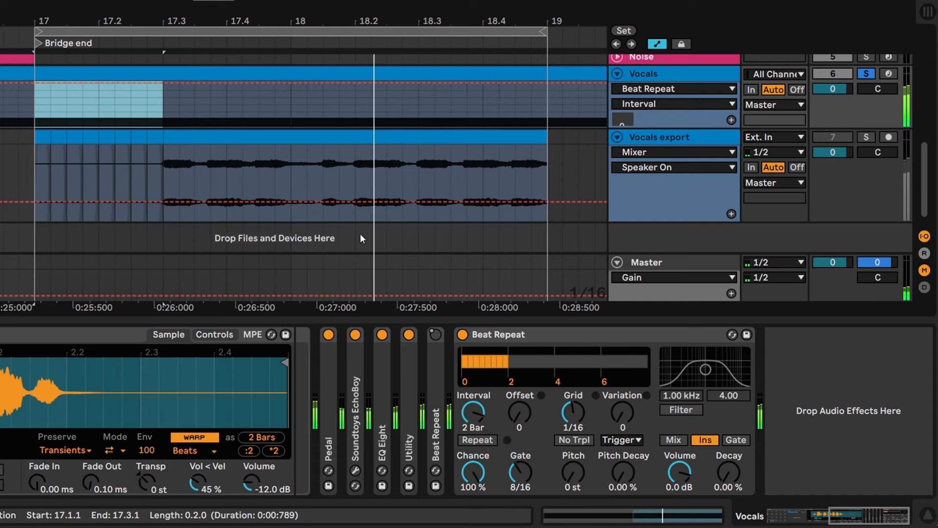
Restore the Vocals export clip to one unsliced piece and set Beat Repeat's Offset to 8/16 on the Vocals track
{"action": "left_click", "coordinate": [37, 186]}
{"action": "key", "text": "space"}
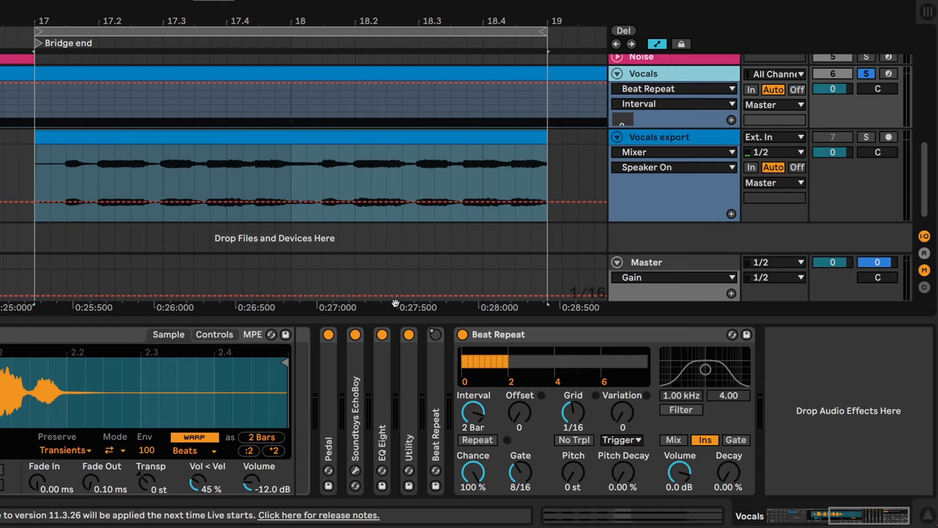
{"action": "mouse_move", "coordinate": [514, 409]}
{"action": "left_mouse_down"}
{"action": "mouse_move", "coordinate": [528, 412]}
{"action": "mouse_move", "coordinate": [512, 405]}
{"action": "left_mouse_up"}
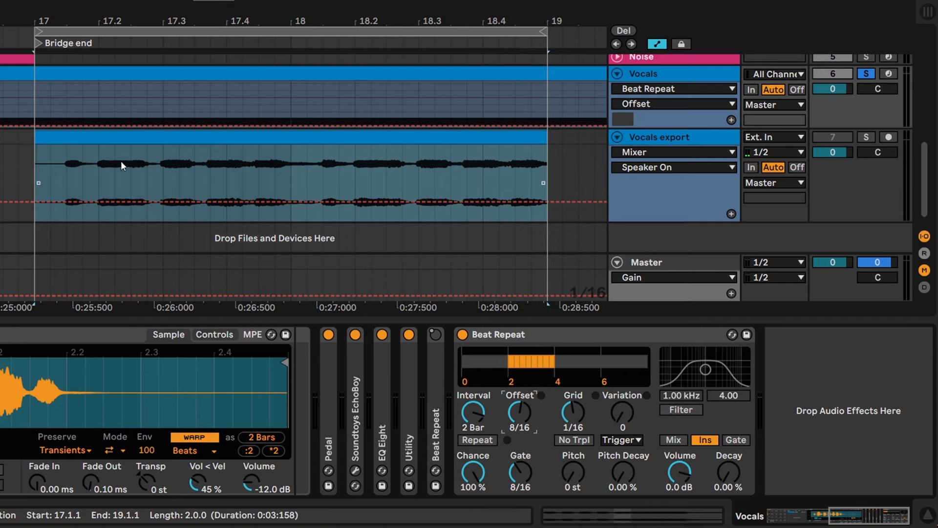
Split the Vocals export clip at 17.3 and show the Vocals track's Beat Repeat for comparison
{"action": "left_click", "coordinate": [103, 166]}
{"action": "left_click", "coordinate": [159, 164]}
{"action": "key", "text": "ctrl+e"}
{"action": "left_click", "coordinate": [133, 140]}
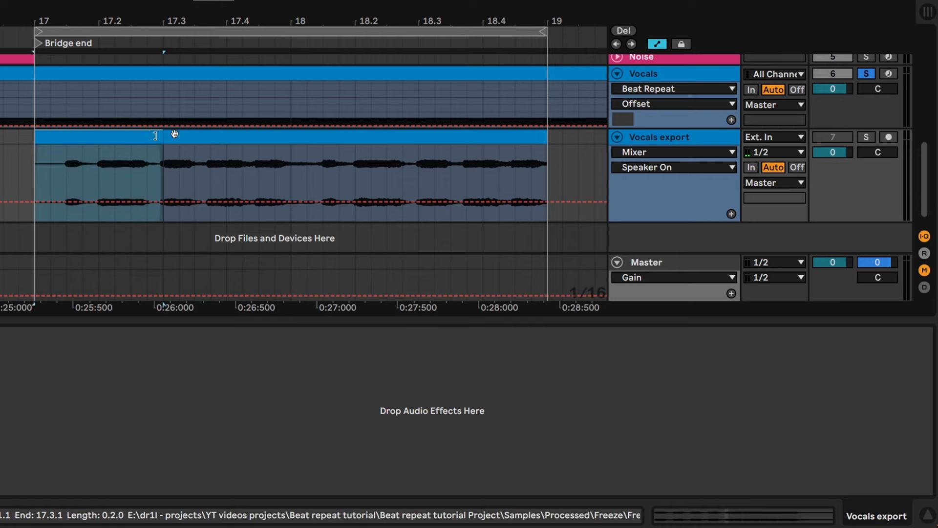
{"action": "left_click", "coordinate": [669, 73]}
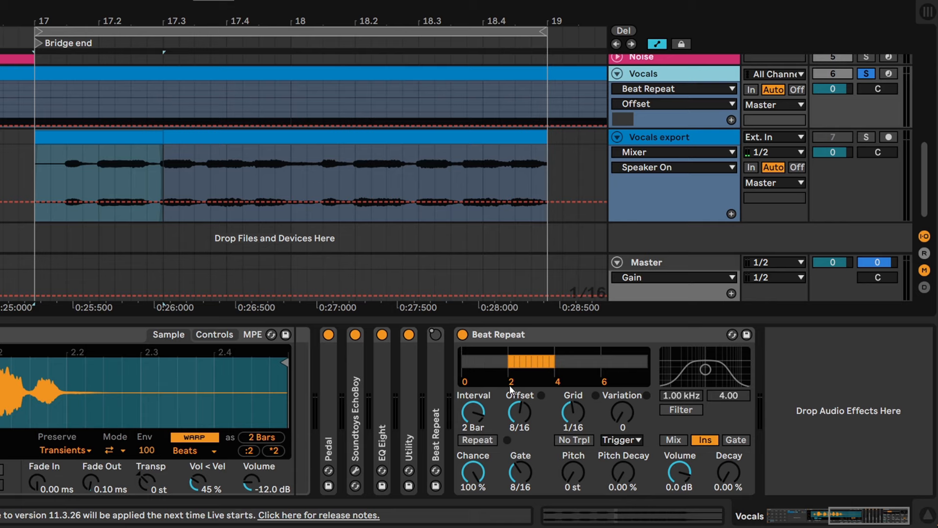
Cut out the 1/16 slice starting at 17.3 in the Vocals export clip and duplicate it seven times in a row
{"action": "left_click_drag", "start_coordinate": [164, 150], "coordinate": [181, 142]}
{"action": "key", "text": "ctrl+e"}
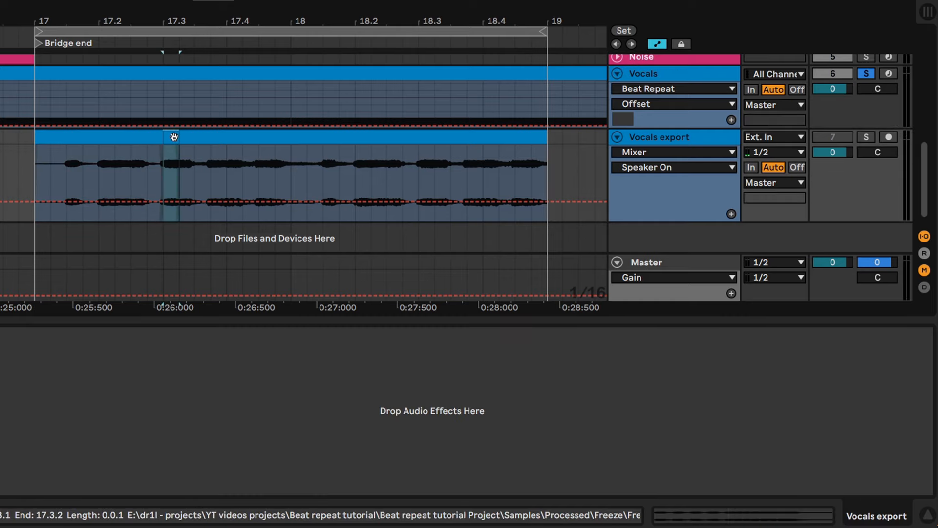
{"action": "key", "text": "ctrl+d"}
{"action": "key", "text": "ctrl+d"}
{"action": "key", "text": "ctrl+d"}
{"action": "key", "text": "ctrl+d"}
{"action": "key", "text": "ctrl+d"}
{"action": "key", "text": "ctrl+d"}
{"action": "key", "text": "ctrl+d"}
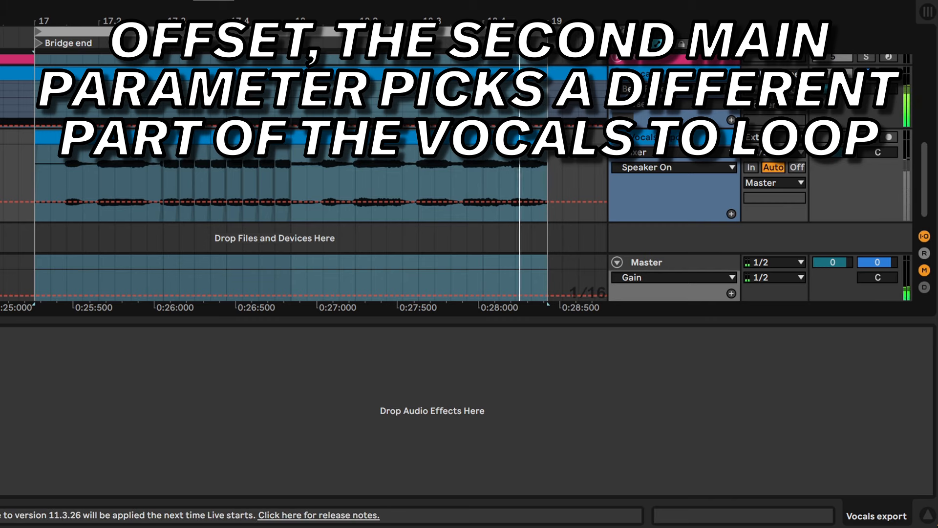
Solo the Vocals export track and play the bar 17 to 19 loop with its slices repeated from 17.3
{"action": "key", "text": "space"}
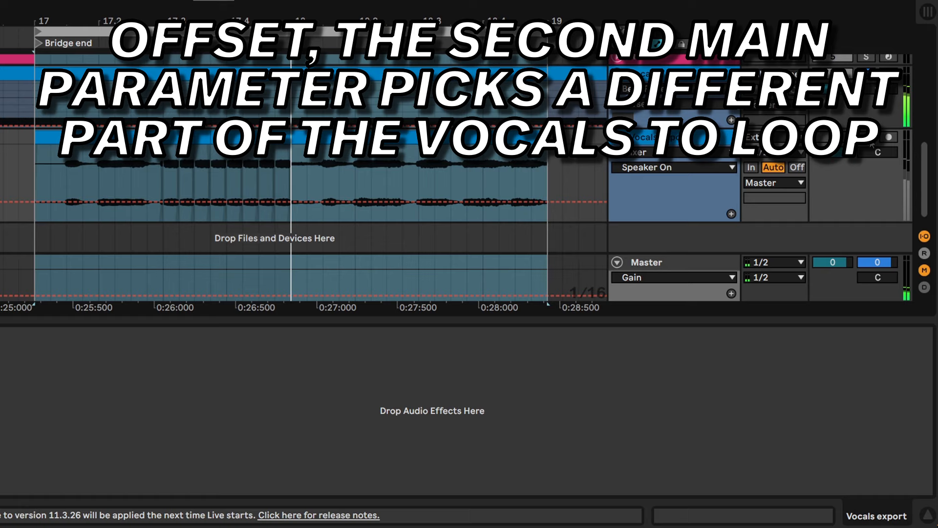
{"action": "left_click", "coordinate": [222, 187]}
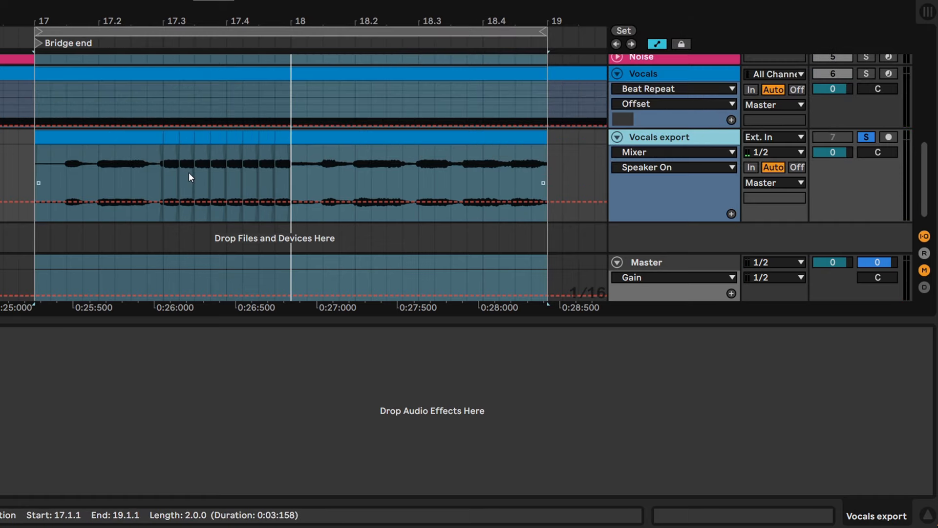
{"action": "key", "text": "space"}
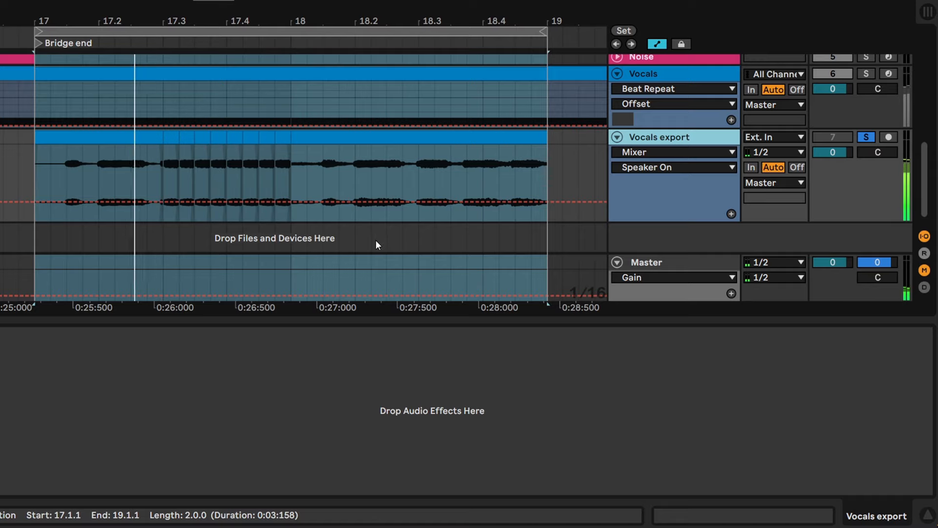
Solo the Vocals track and examine how Beat Repeat's pattern display reflects its Interval and Offset
{"action": "left_click", "coordinate": [469, 384]}
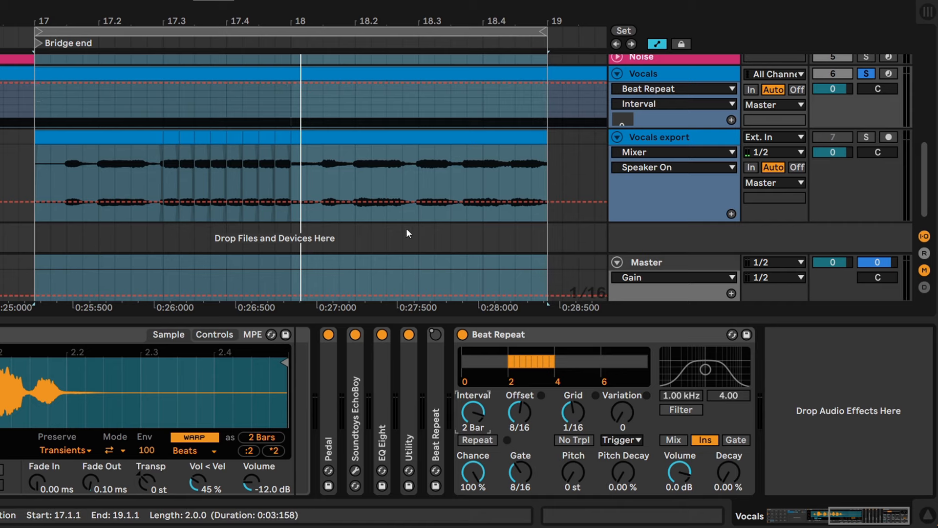
{"action": "left_click", "coordinate": [481, 414]}
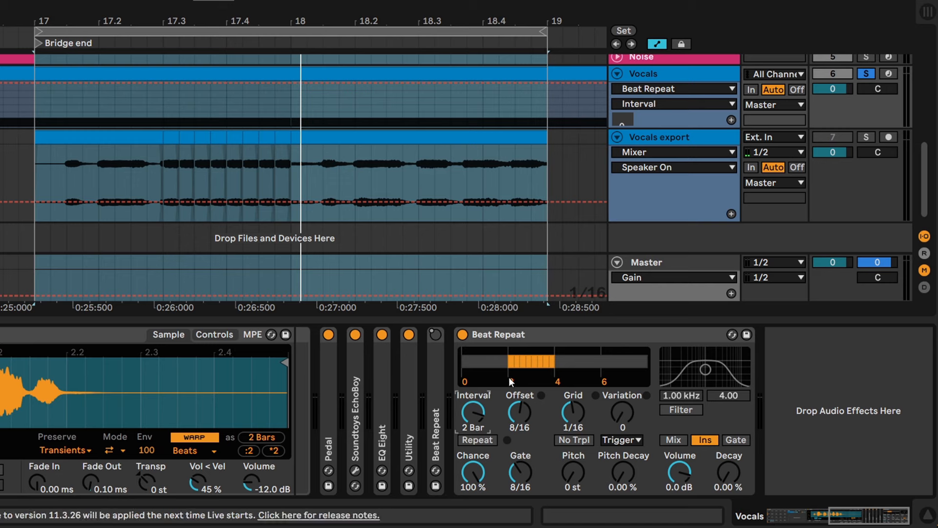
{"action": "left_click", "coordinate": [497, 365]}
Loop the first Vocals export section from 17 to 17.3 and shift the loop to the repeated slices between 17.3 and 18
{"action": "left_click", "coordinate": [53, 132]}
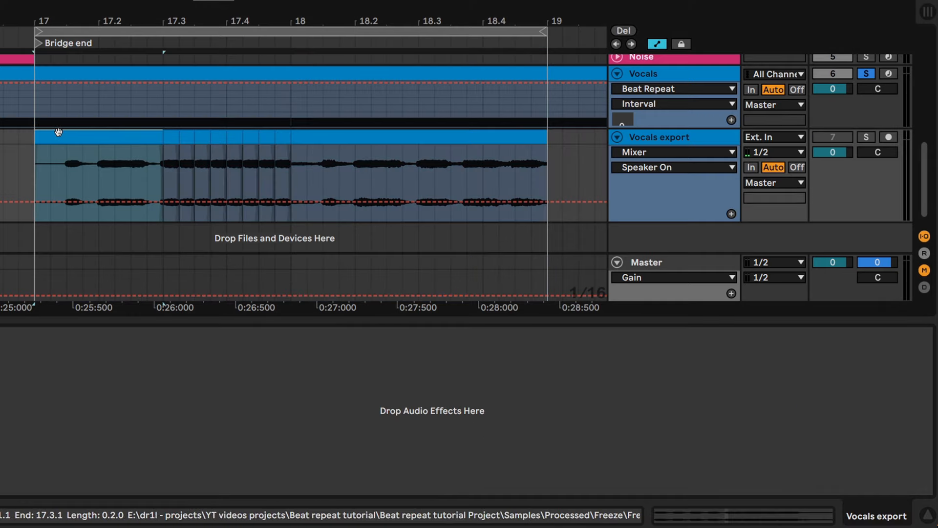
{"action": "left_click", "coordinate": [59, 132]}
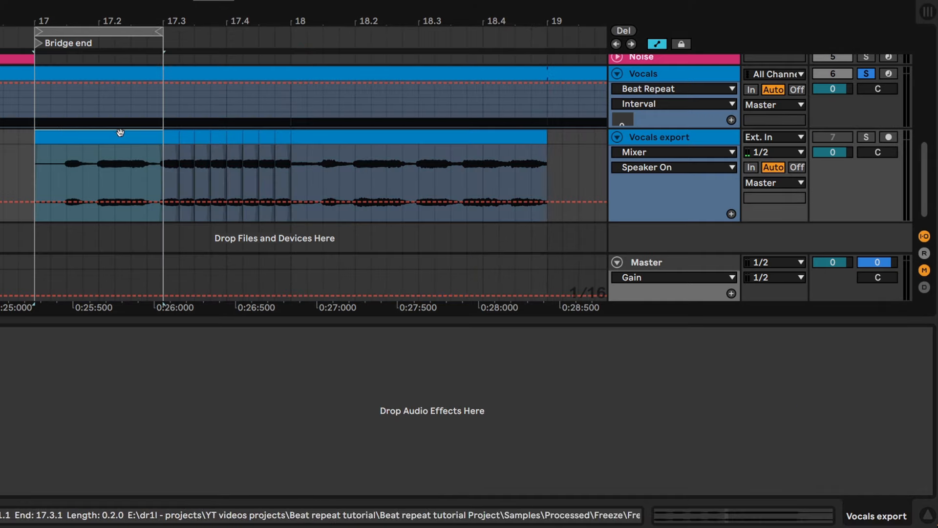
{"action": "left_click_drag", "start_coordinate": [137, 32], "coordinate": [265, 32]}
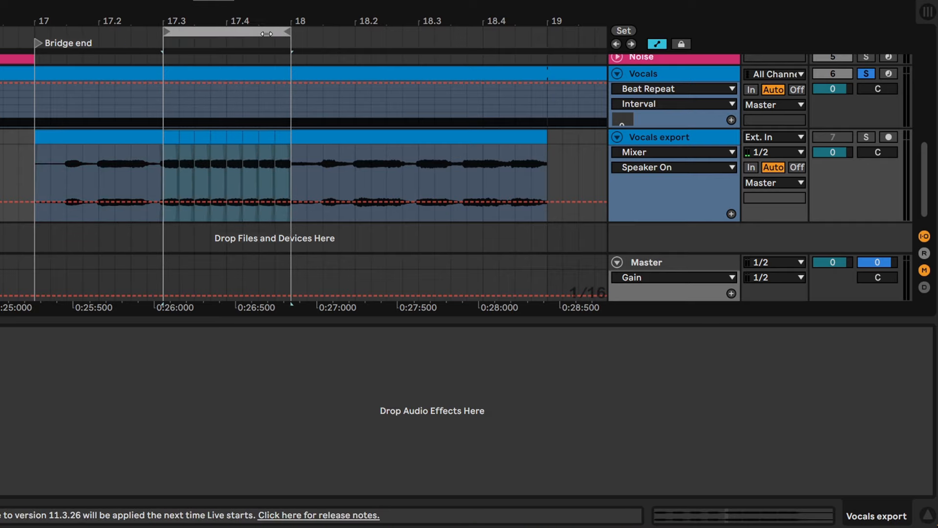
Try Beat Repeat's Interval at 4 Bar on the Vocals track, undo it, and set it to 4 Bar again for comparison
{"action": "left_click", "coordinate": [641, 75]}
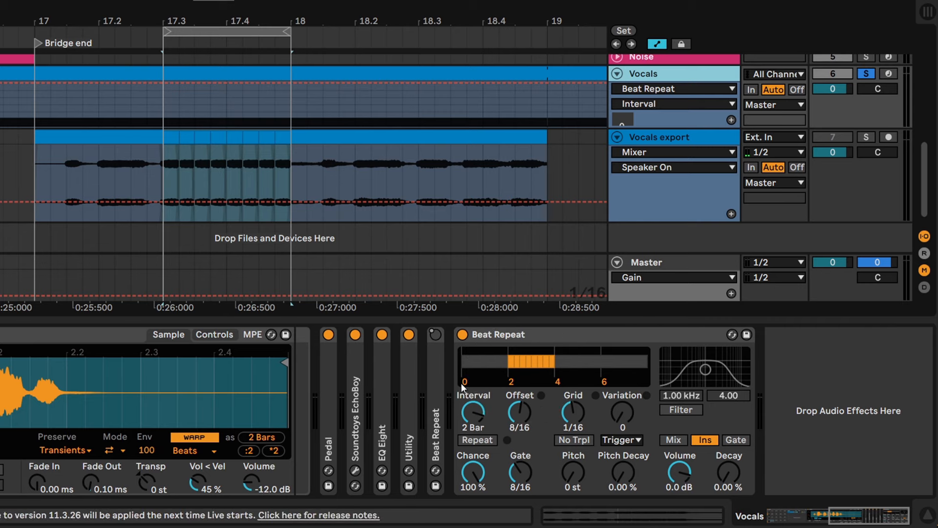
{"action": "left_click", "coordinate": [568, 382]}
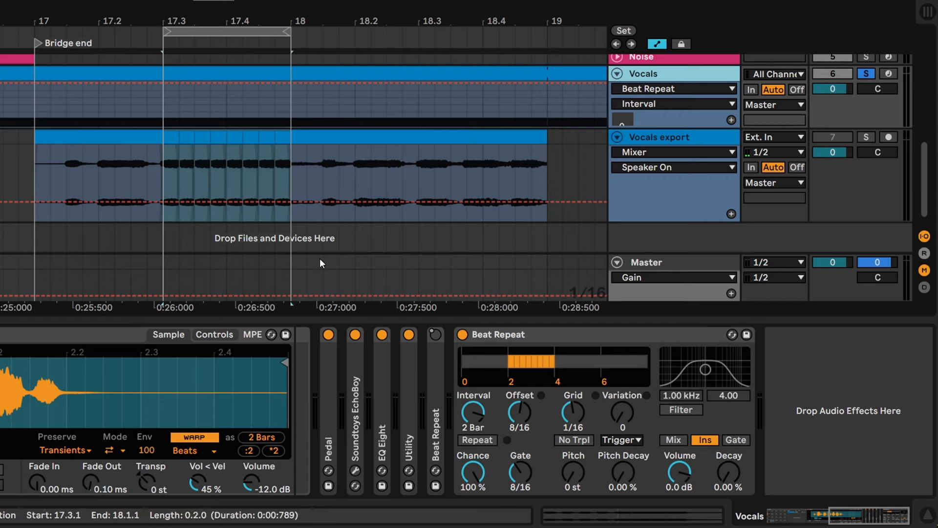
{"action": "left_click_drag", "start_coordinate": [472, 407], "coordinate": [471, 411]}
{"action": "scroll", "coordinate": [471, 412], "scroll_direction": "up", "scroll_amount": 2}
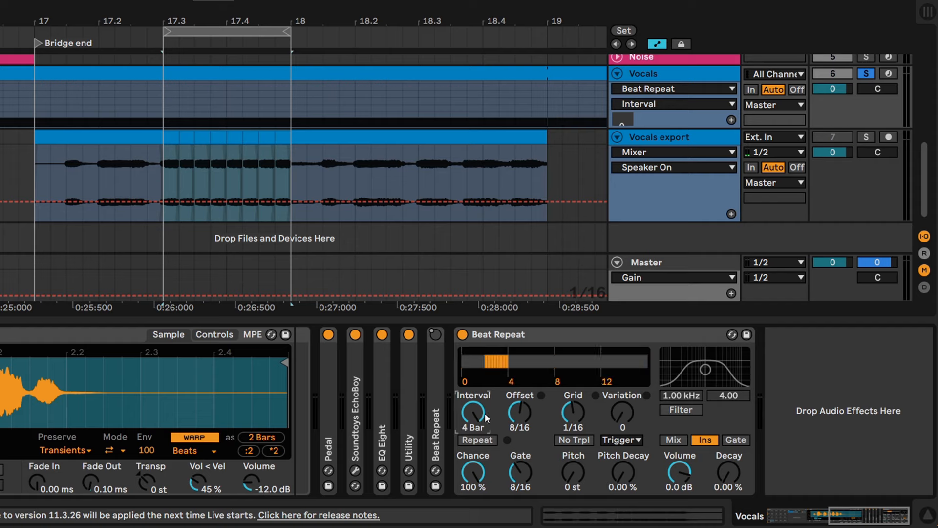
{"action": "key", "text": "ctrl+z"}
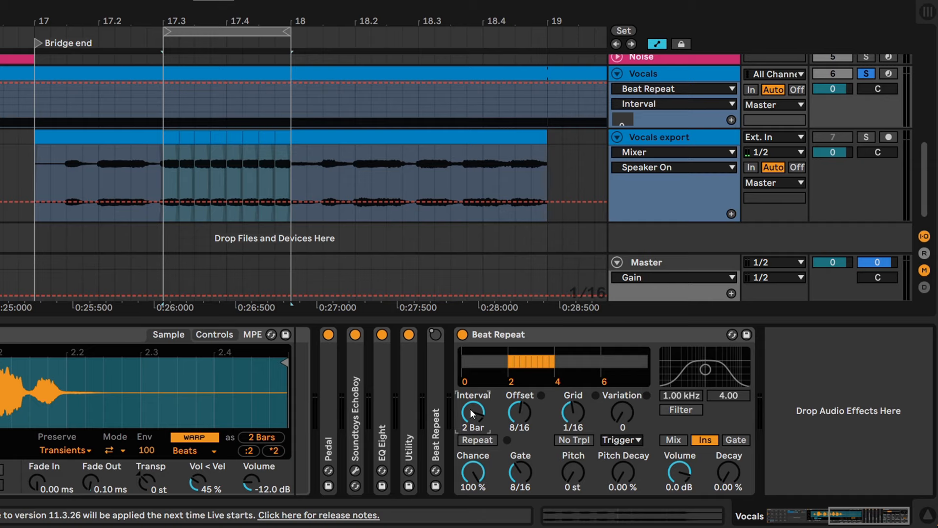
{"action": "left_click_drag", "start_coordinate": [470, 409], "coordinate": [470, 402]}
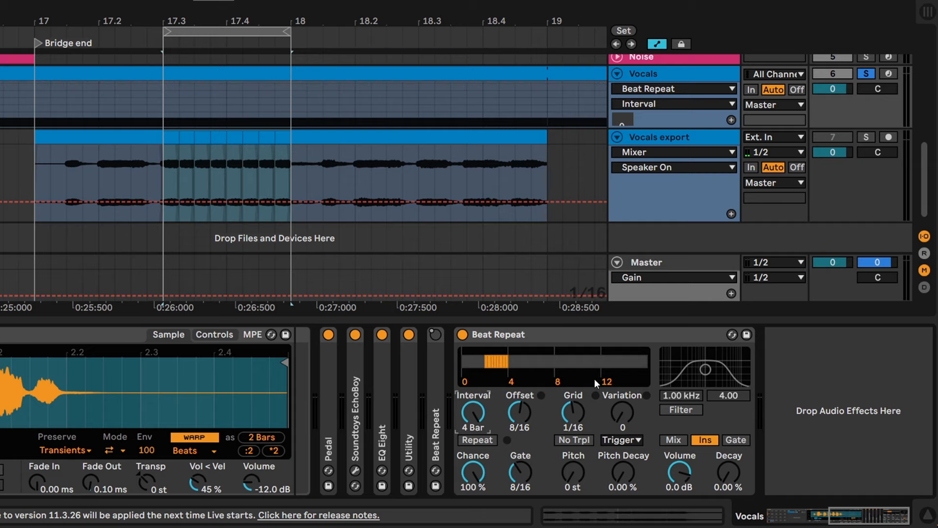
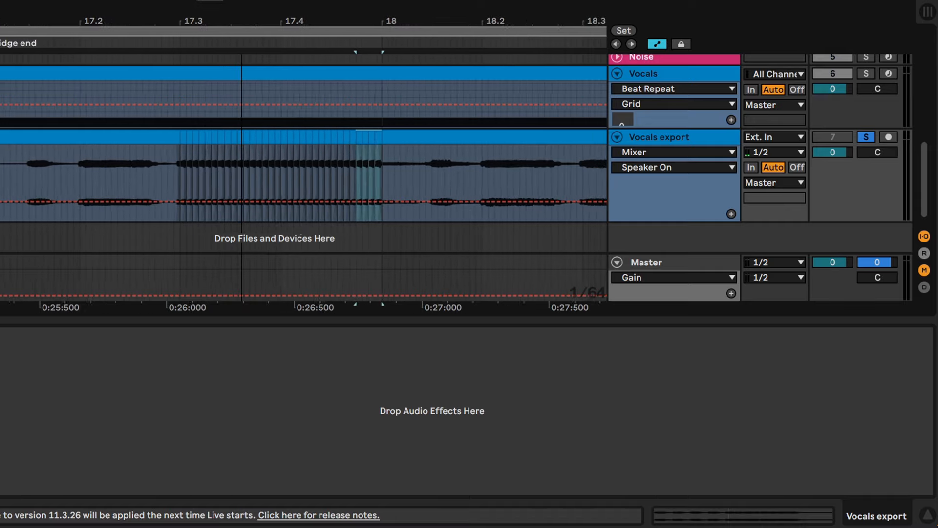
Audition the Vocals export track with its 1/64 repeated slices and extend the loop to cover bars 17 to 19
{"action": "left_click", "coordinate": [240, 32]}
{"action": "key", "text": "space"}
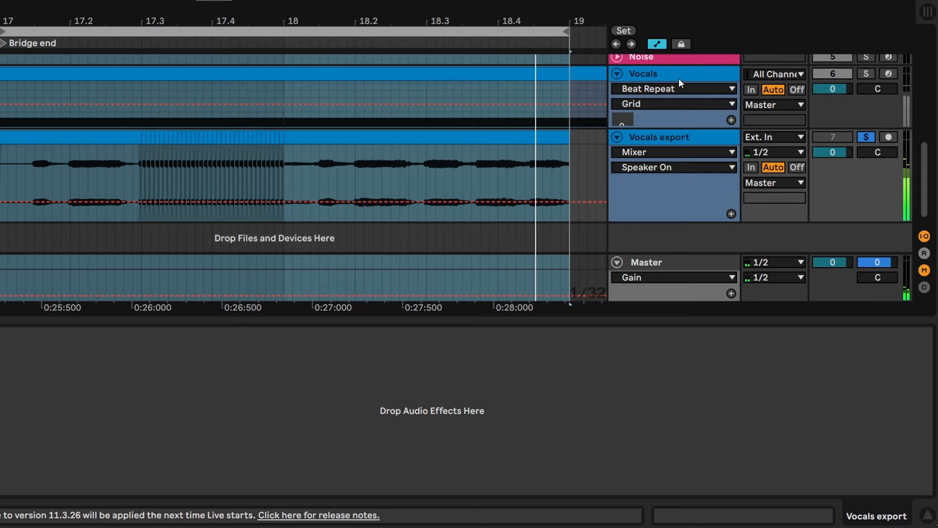
{"action": "left_click", "coordinate": [177, 163]}
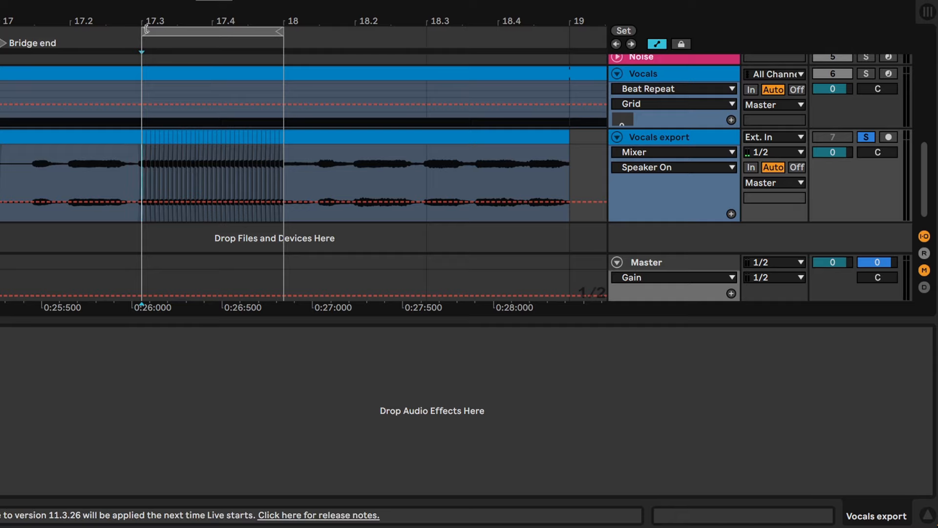
{"action": "left_click_drag", "start_coordinate": [146, 30], "coordinate": [3, 30]}
{"action": "left_click_drag", "start_coordinate": [277, 26], "coordinate": [568, 31]}
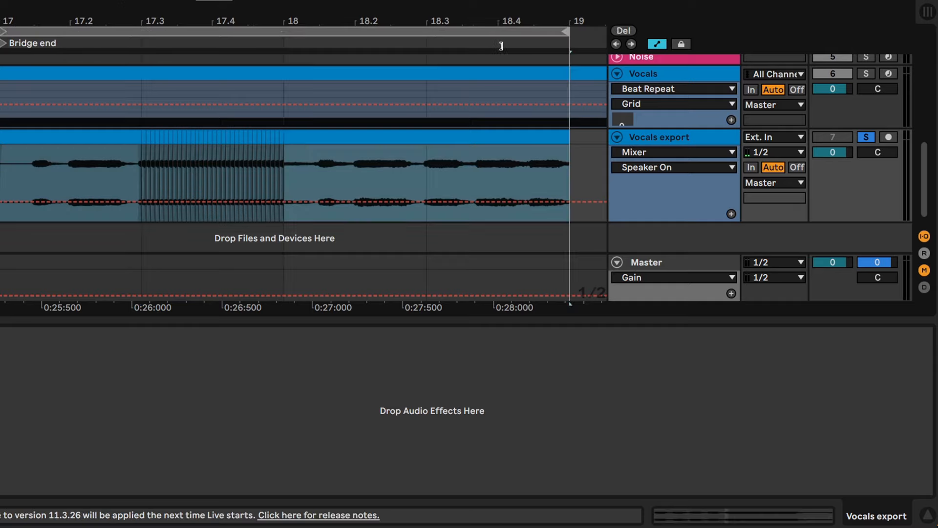
Set Beat Repeat's Gate to 1 Bar on the Vocals track
{"action": "left_click", "coordinate": [720, 84]}
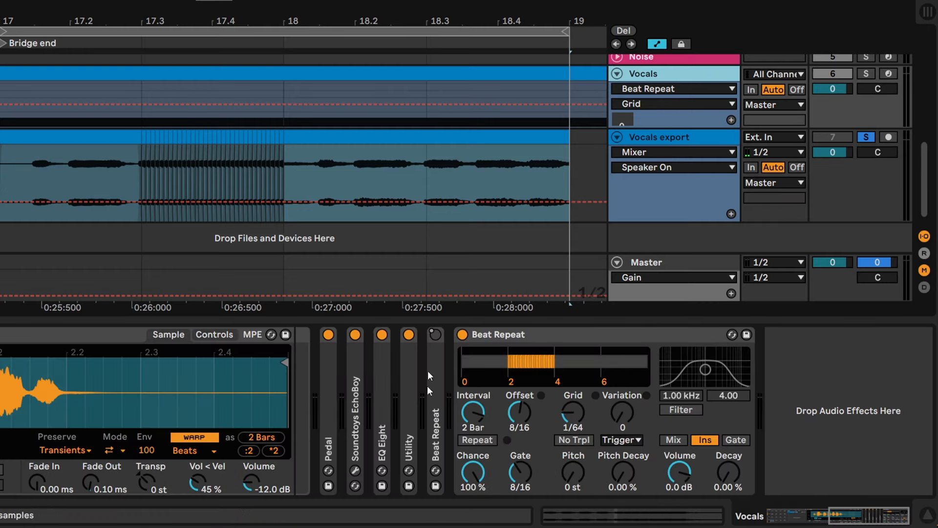
{"action": "left_click", "coordinate": [513, 470]}
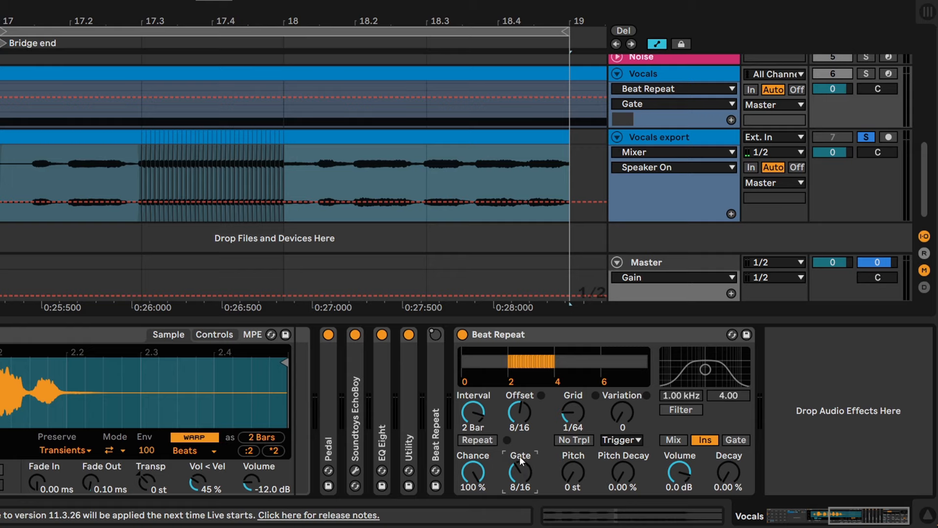
{"action": "scroll", "coordinate": [520, 474], "scroll_direction": "up", "scroll_amount": 7}
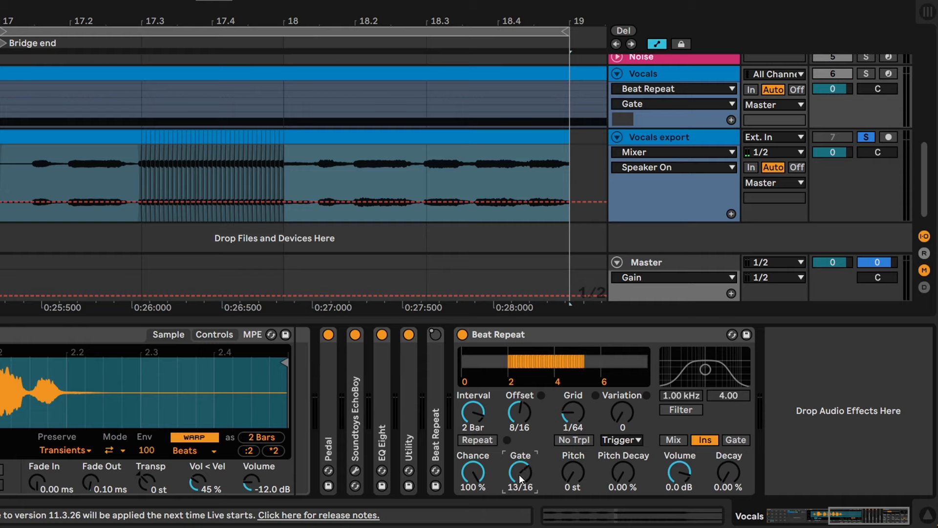
{"action": "scroll", "coordinate": [520, 474], "scroll_direction": "up", "scroll_amount": 1}
Duplicate the repeated 1/64 slices between 17.3 and 18 on Vocals export so they continue up to 18.3
{"action": "left_click", "coordinate": [355, 176]}
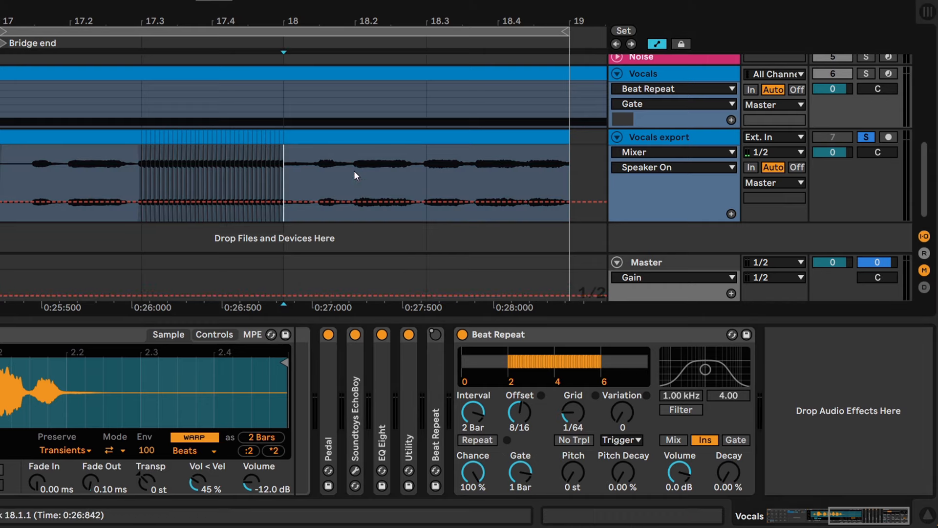
{"action": "key", "text": "Caps_Lock"}
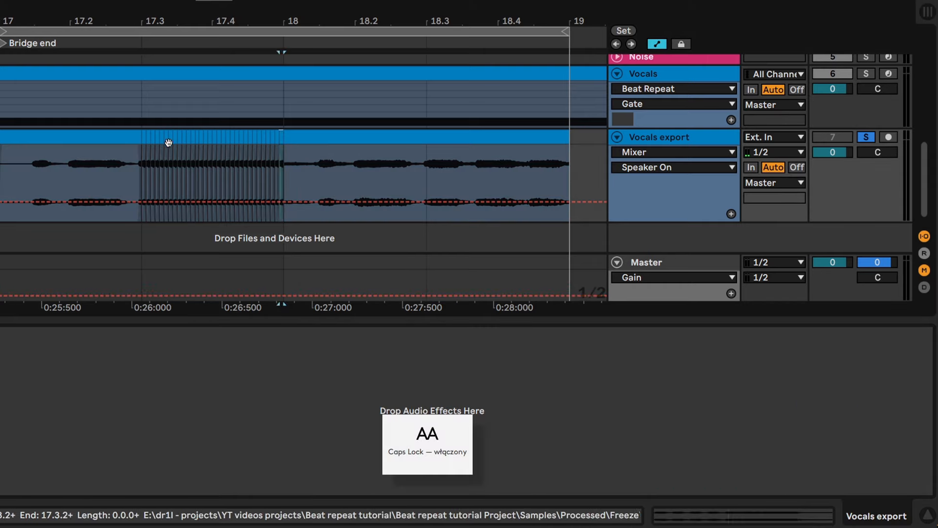
{"action": "key", "text": "Caps_Lock"}
{"action": "left_click", "coordinate": [148, 139]}
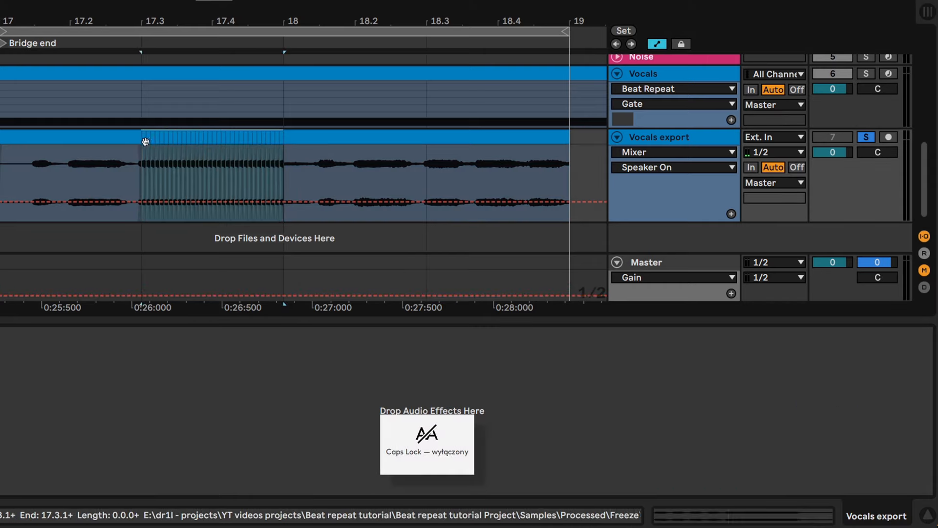
{"action": "key", "text": "ctrl+d"}
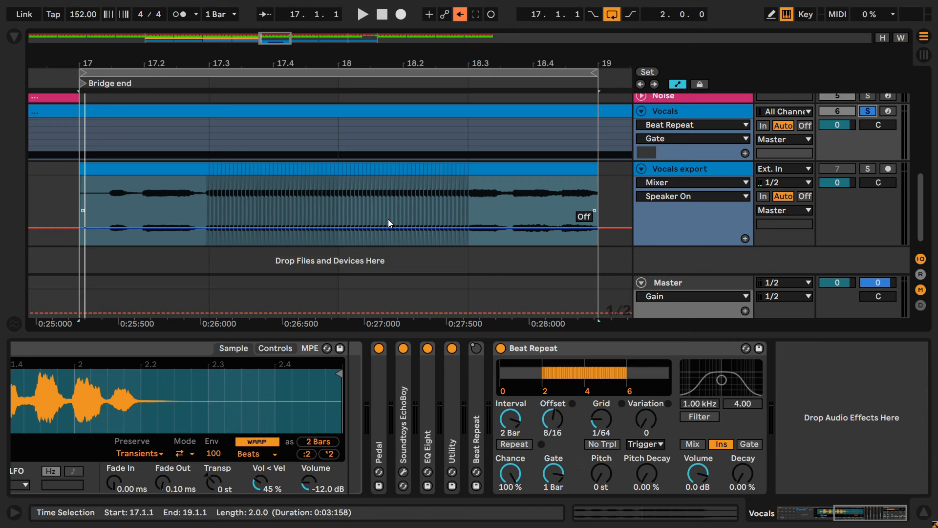
Audition Beat Repeat's Pitch at -12 st and -6 st on the Vocals track, and reset it to 0 st
{"action": "left_click", "coordinate": [591, 474]}
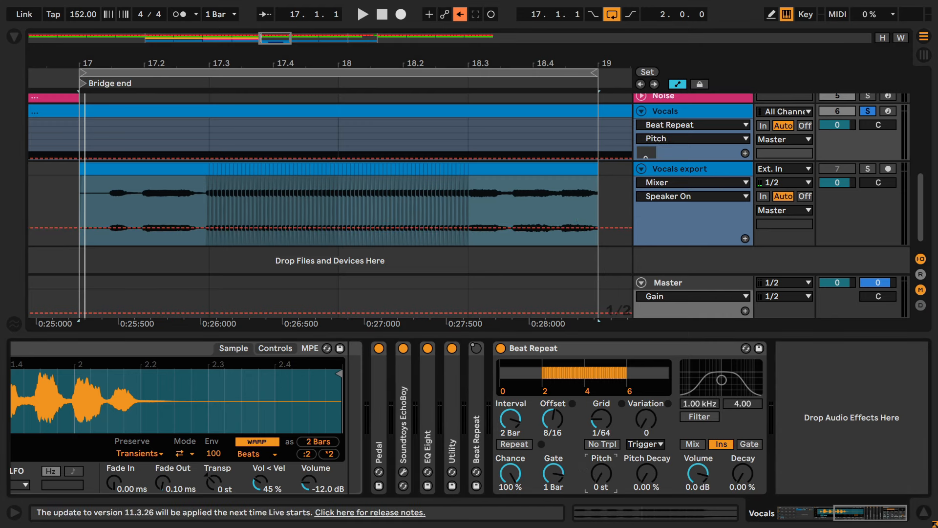
{"action": "left_click_drag", "start_coordinate": [595, 459], "coordinate": [600, 472]}
{"action": "key", "text": "space"}
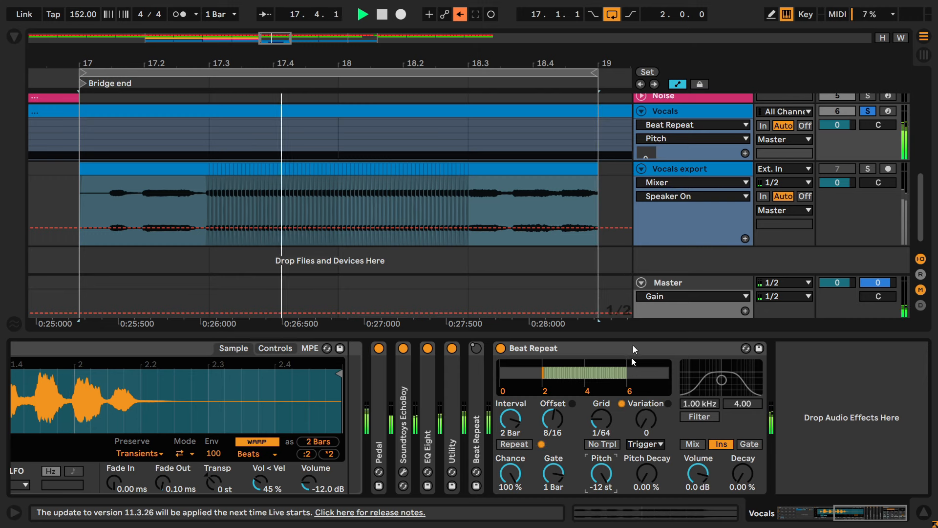
{"action": "left_click_drag", "start_coordinate": [599, 473], "coordinate": [599, 470]}
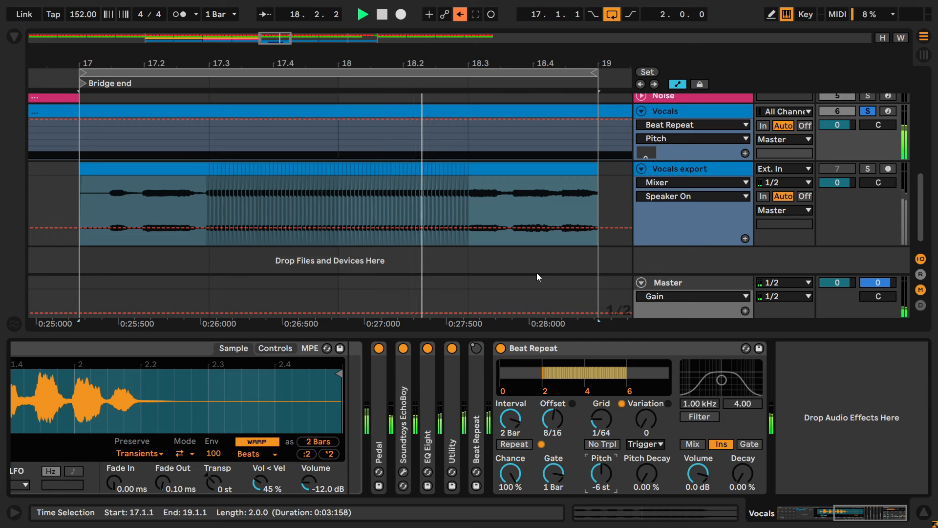
{"action": "double_click", "coordinate": [594, 462]}
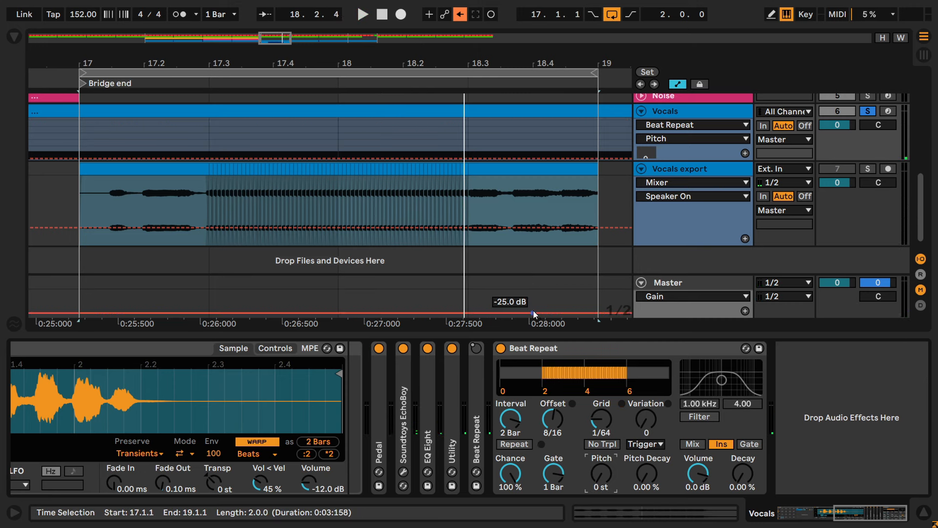
Solo Vocals export and select its repeated slices between 17.3 and 18.3
{"action": "left_click", "coordinate": [868, 168]}
{"action": "left_click", "coordinate": [214, 174]}
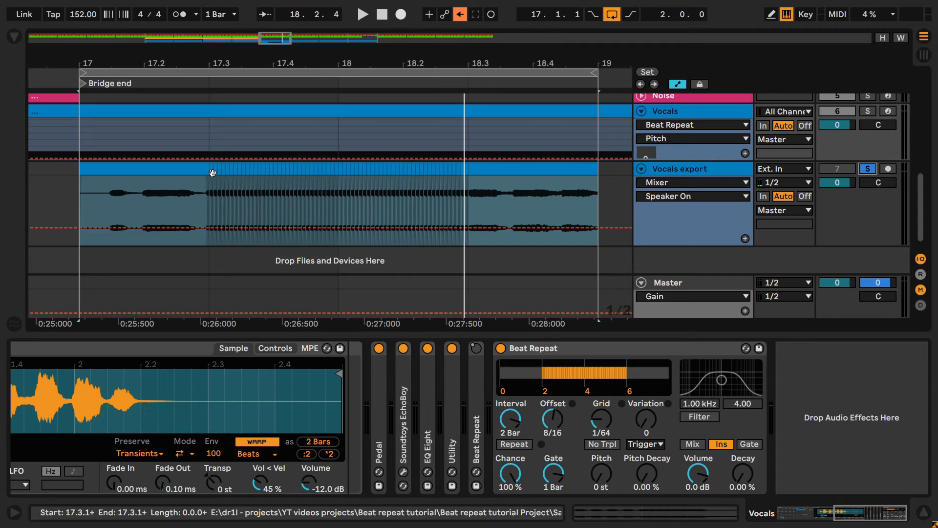
{"action": "left_click_drag", "start_coordinate": [464, 169], "coordinate": [210, 167]}
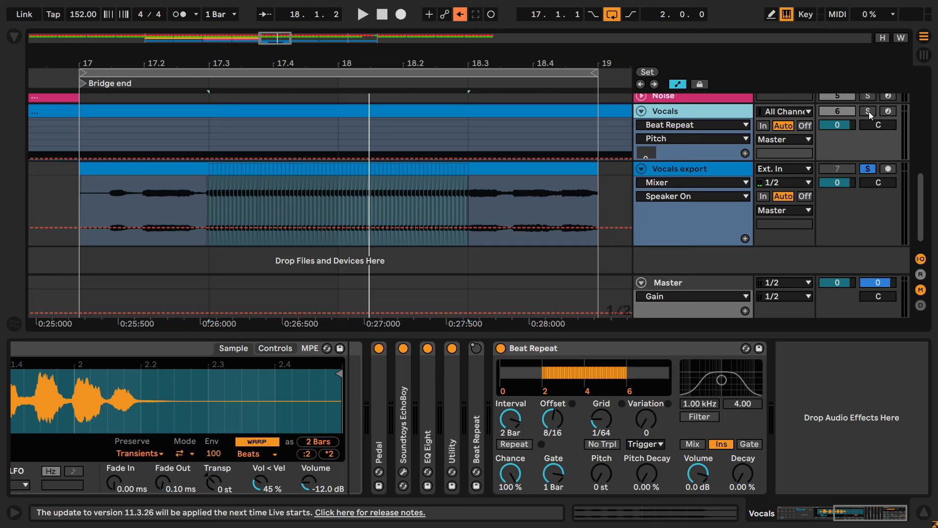
Solo the Vocals track and audition Beat Repeat's Pitch Decay at 30.2 % and 100 %, ending at 33.3 %
{"action": "left_click", "coordinate": [868, 111]}
{"action": "left_click", "coordinate": [647, 482]}
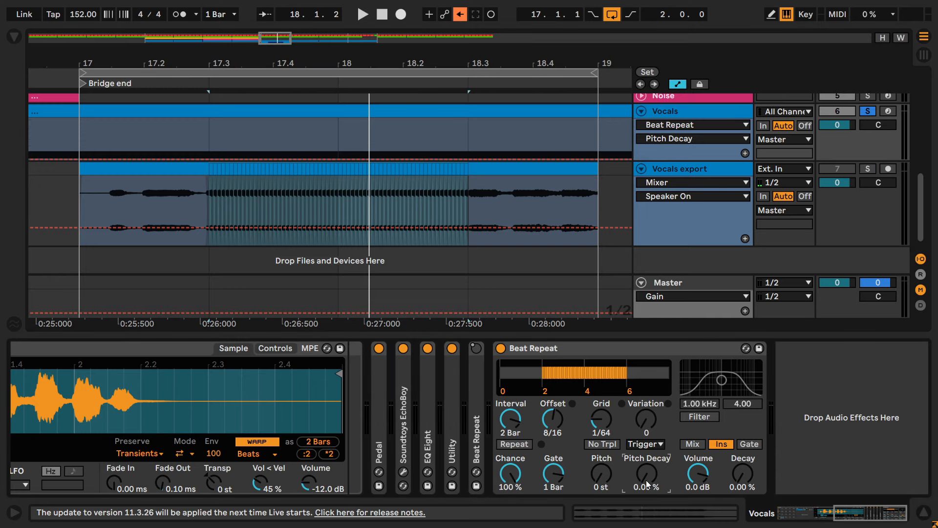
{"action": "left_click_drag", "start_coordinate": [641, 481], "coordinate": [642, 454]}
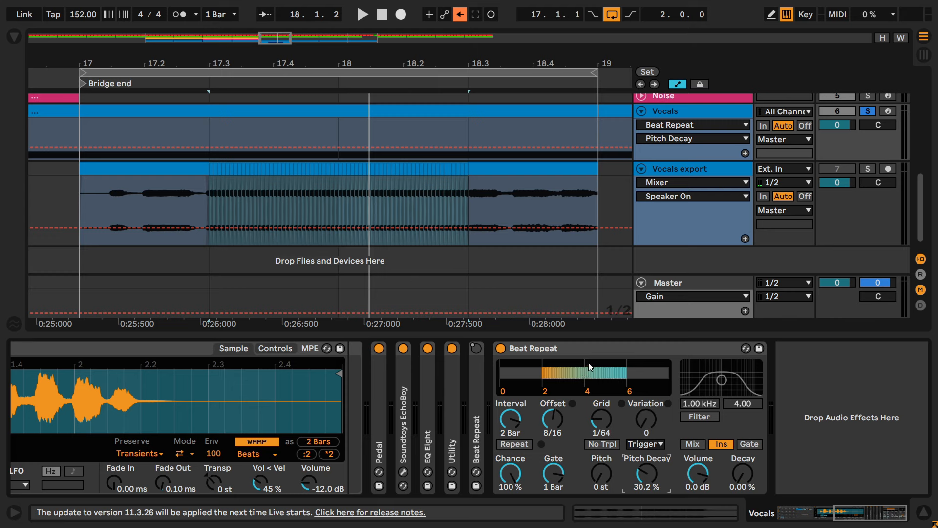
{"action": "left_click_drag", "start_coordinate": [645, 478], "coordinate": [645, 475]}
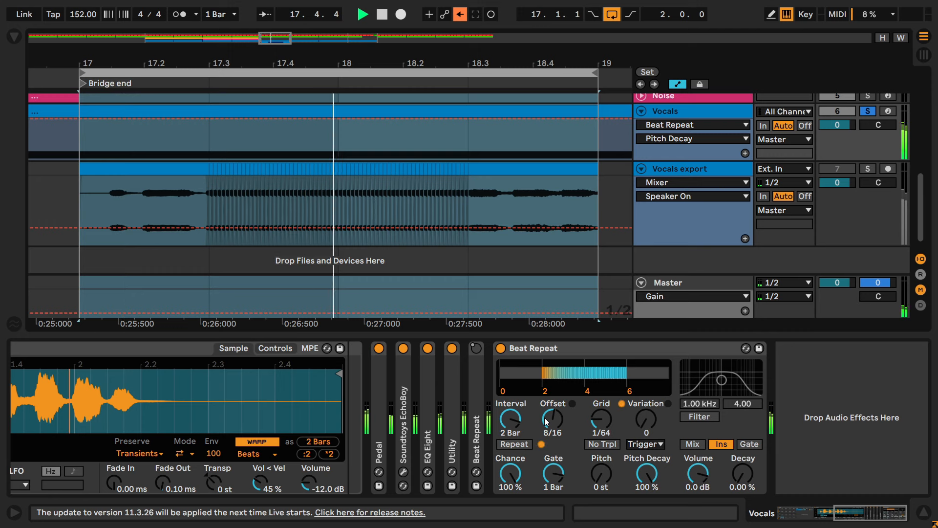
{"action": "left_click_drag", "start_coordinate": [646, 473], "coordinate": [646, 502]}
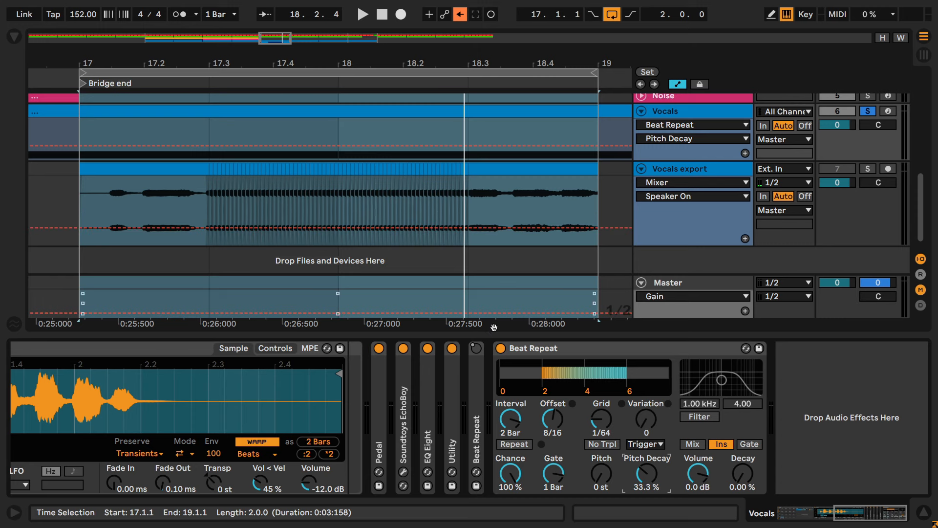
Set Beat Repeat's Grid to 1/32 and Pitch Decay to 50 %, and play back the looped Vocals section
{"action": "left_click", "coordinate": [601, 424]}
{"action": "scroll", "coordinate": [601, 424], "scroll_direction": "up", "scroll_amount": 1}
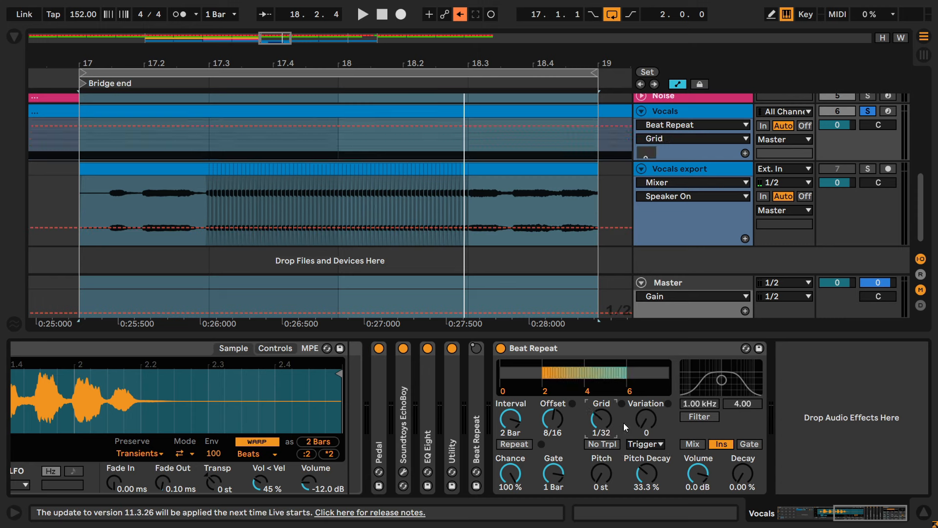
{"action": "left_click", "coordinate": [647, 473]}
{"action": "scroll", "coordinate": [648, 481], "scroll_direction": "up", "scroll_amount": 1}
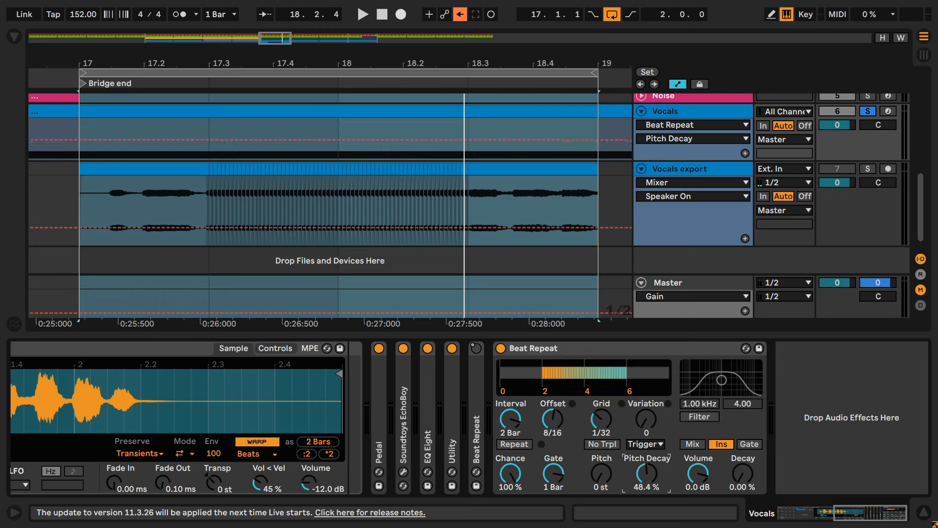
{"action": "left_click", "coordinate": [274, 199]}
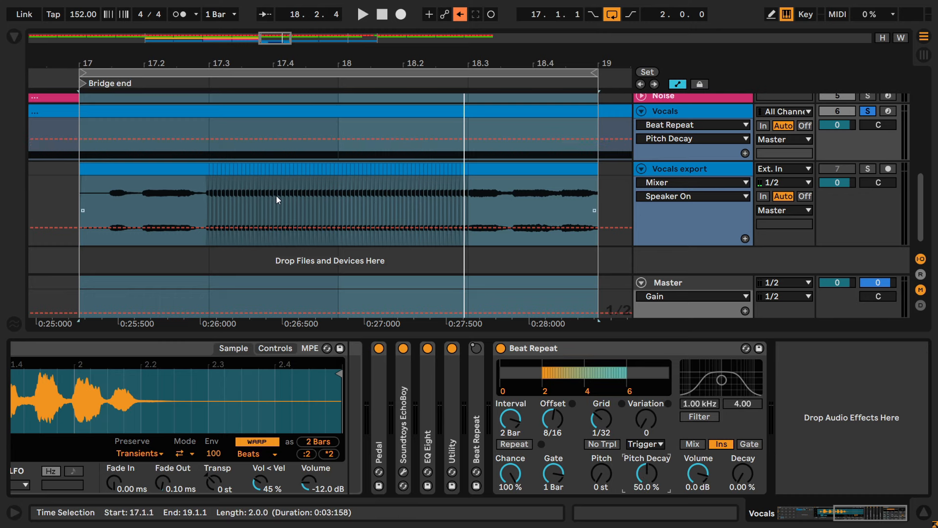
{"action": "key", "text": "space"}
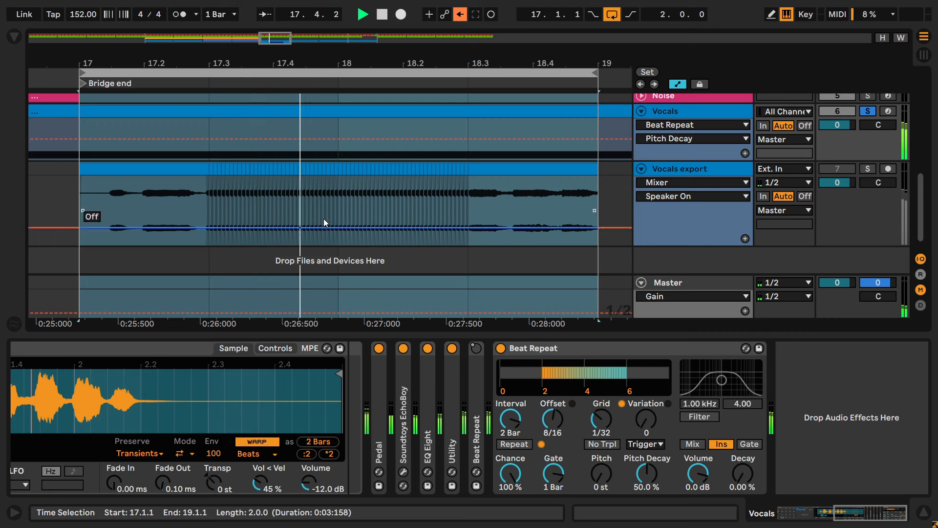
{"action": "key", "text": "space"}
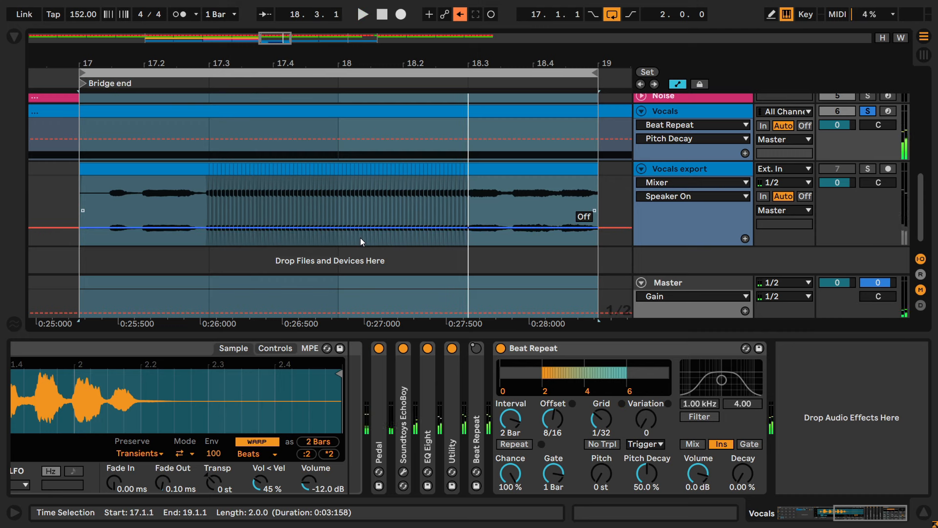
Audition Beat Repeat's Pitch at -12 st combined with the 50 % Pitch Decay, and reset Pitch to 0 st
{"action": "left_click_drag", "start_coordinate": [603, 469], "coordinate": [604, 472]}
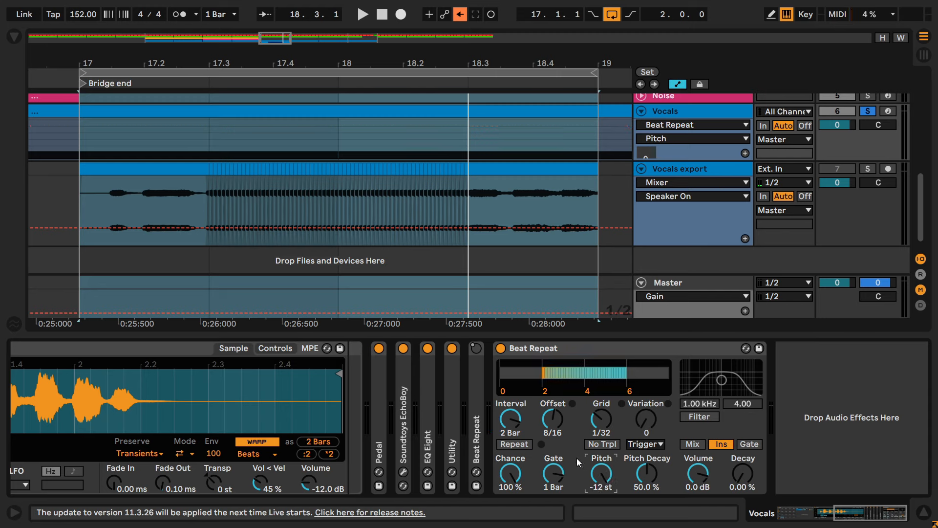
{"action": "key", "text": "space"}
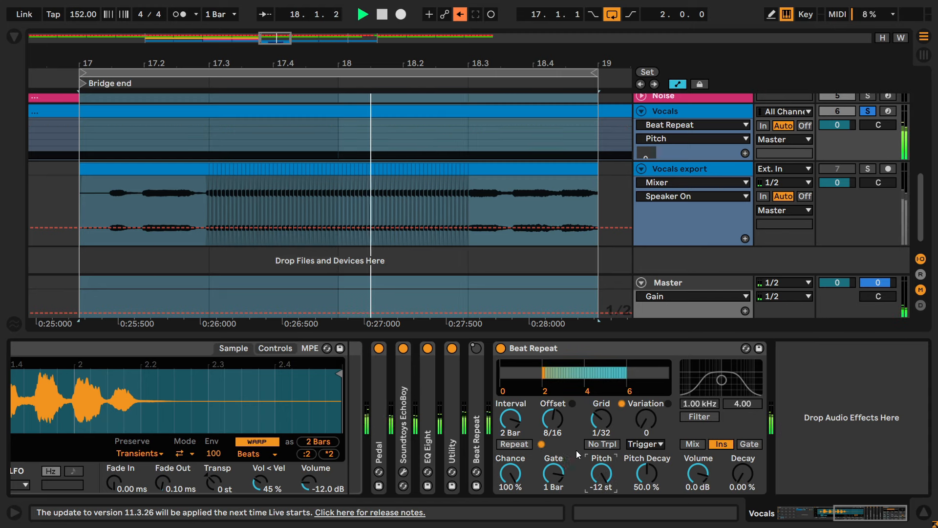
{"action": "double_click", "coordinate": [600, 470]}
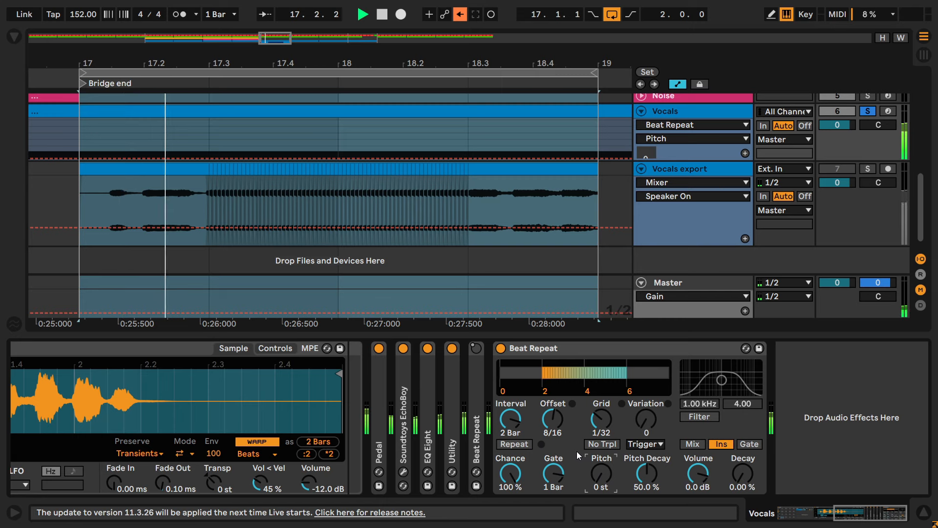
{"action": "left_click_drag", "start_coordinate": [594, 473], "coordinate": [594, 492]}
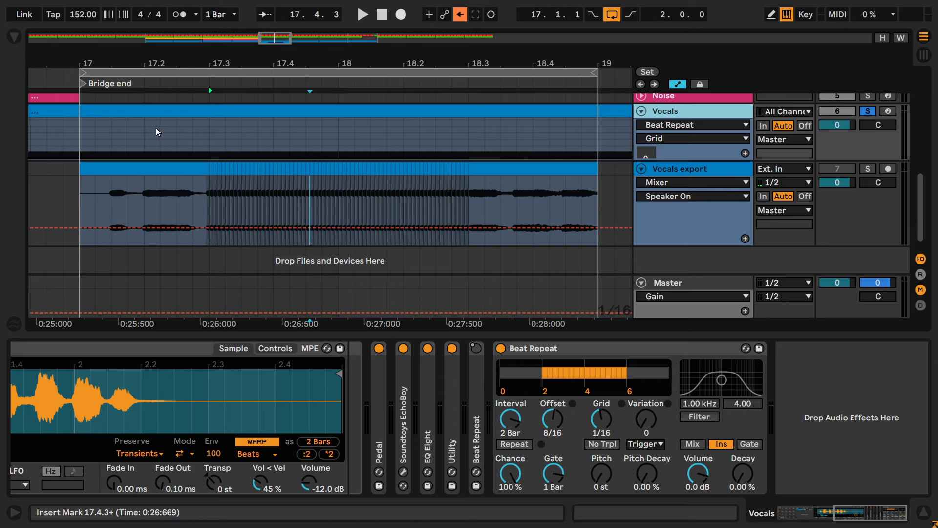
Extend the first repeated slice at 17.3 on Vocals export to a 1/16 length
{"action": "left_click", "coordinate": [210, 171]}
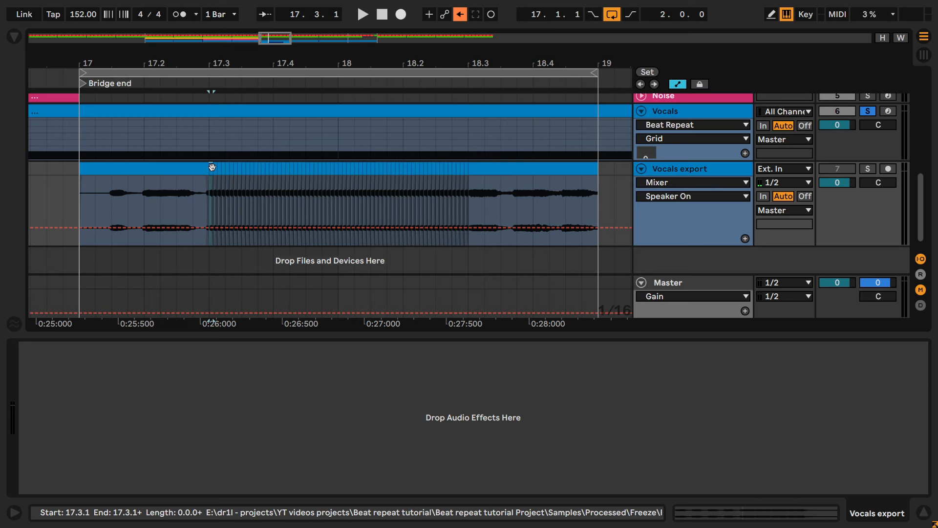
{"action": "left_click_drag", "start_coordinate": [274, 41], "coordinate": [274, 60]}
{"action": "left_click", "coordinate": [703, 117]}
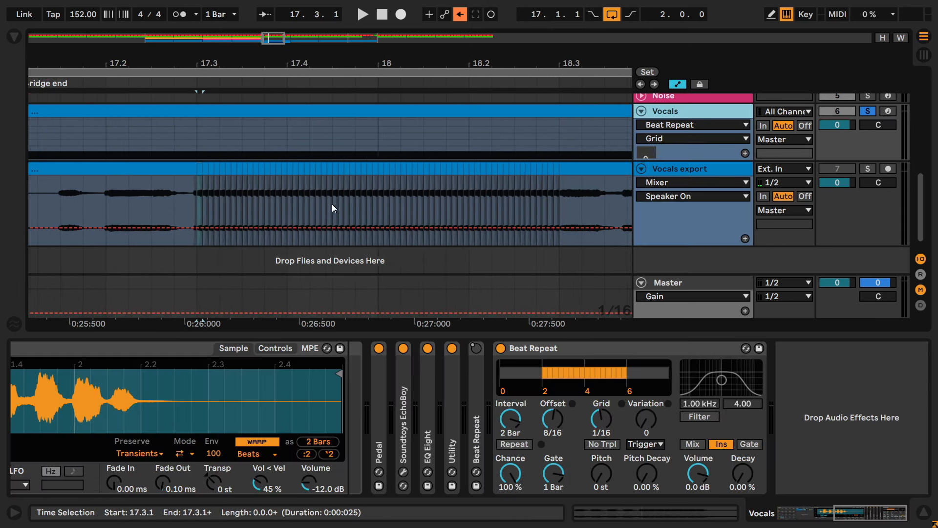
{"action": "left_click", "coordinate": [676, 206]}
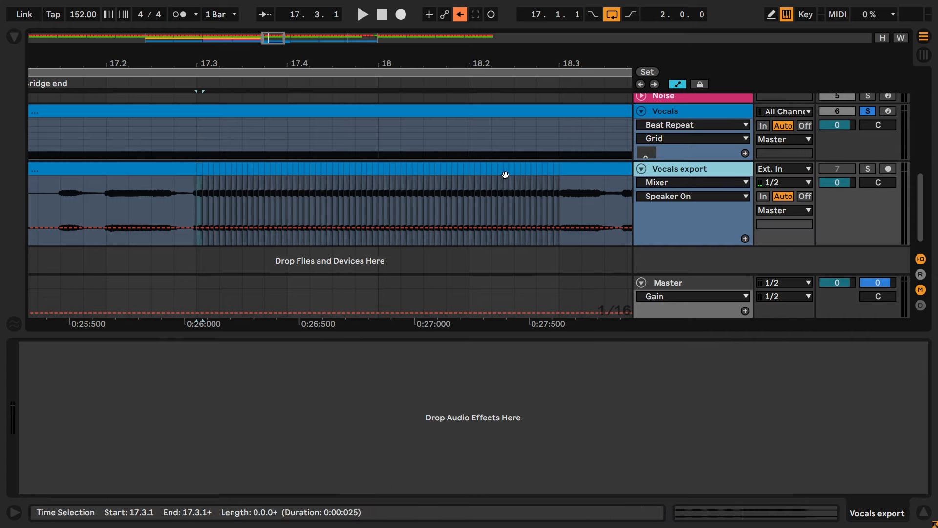
{"action": "left_click_drag", "start_coordinate": [199, 169], "coordinate": [217, 174]}
Duplicate the 1/16 slice on Vocals export repeatedly until the copies replace all 1/64 slices up to 18.3
{"action": "key", "text": "ctrl+d"}
{"action": "key", "text": "ctrl+d"}
{"action": "key", "text": "ctrl+d"}
{"action": "key", "text": "ctrl+d"}
{"action": "key", "text": "ctrl+d"}
{"action": "key", "text": "ctrl+d"}
{"action": "key", "text": "ctrl+d"}
{"action": "key", "text": "ctrl+d"}
{"action": "key", "text": "ctrl+d"}
{"action": "key", "text": "ctrl+d"}
{"action": "key", "text": "ctrl+d"}
{"action": "key", "text": "ctrl+d"}
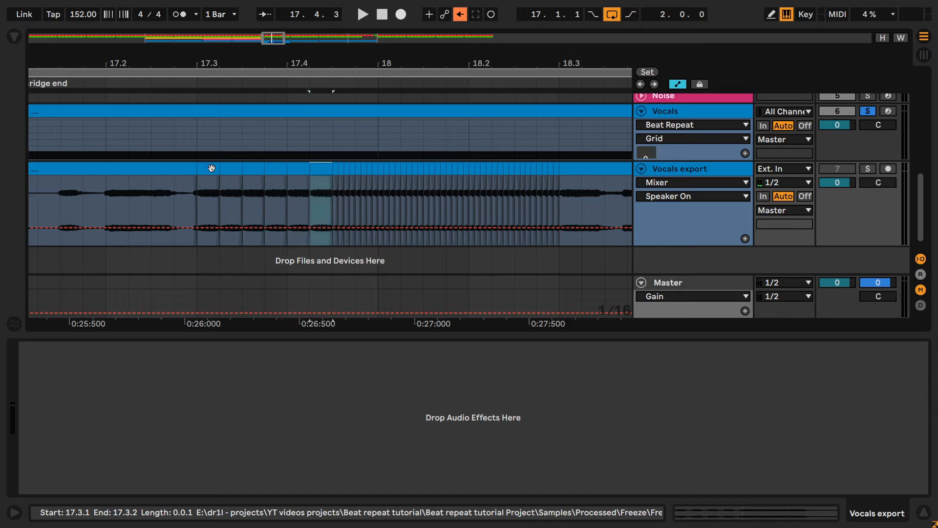
{"action": "key", "text": "ctrl+d"}
{"action": "key", "text": "ctrl+d"}
{"action": "key", "text": "ctrl+d"}
{"action": "right_click", "coordinate": [212, 168]}
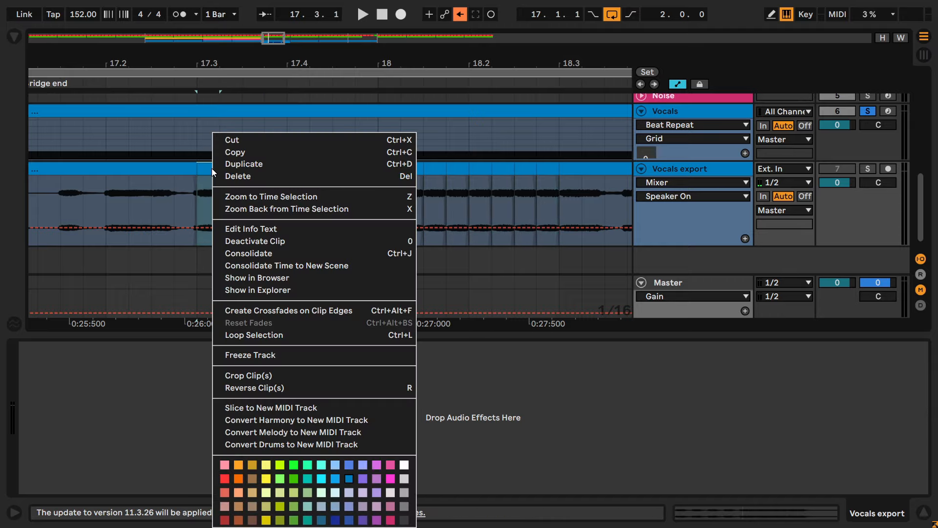
{"action": "right_click", "coordinate": [207, 169]}
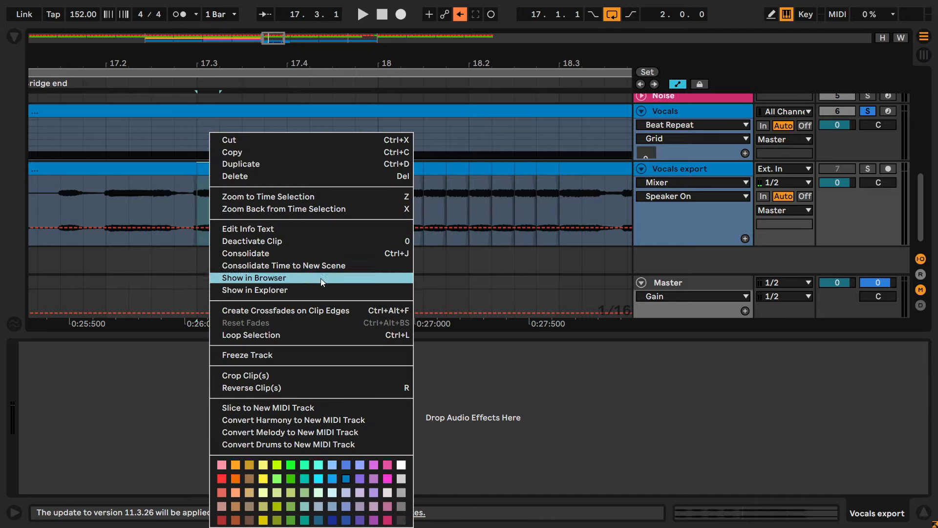
{"action": "right_click", "coordinate": [449, 192]}
{"action": "left_click", "coordinate": [551, 350]}
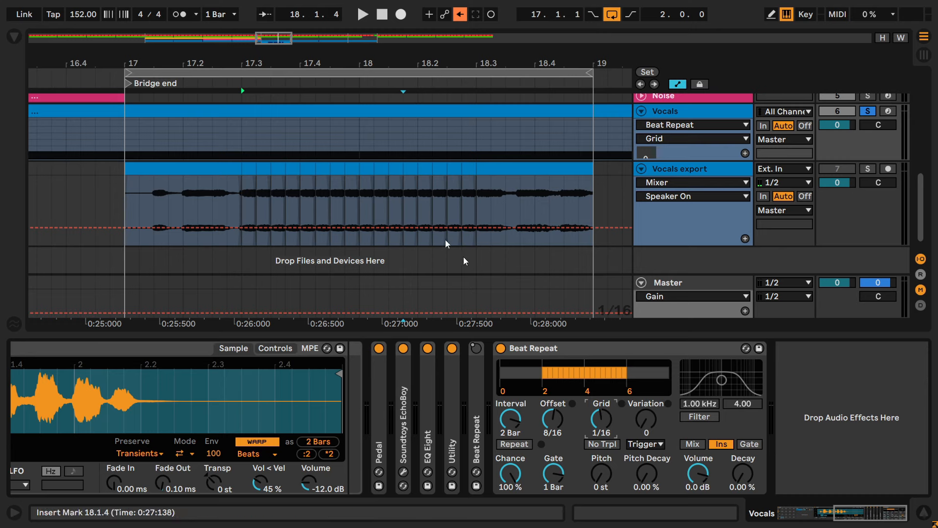
Set Beat Repeat's Grid to 1/12 and audition the looped Vocals section
{"action": "scroll", "coordinate": [610, 421], "scroll_direction": "up", "scroll_amount": 1}
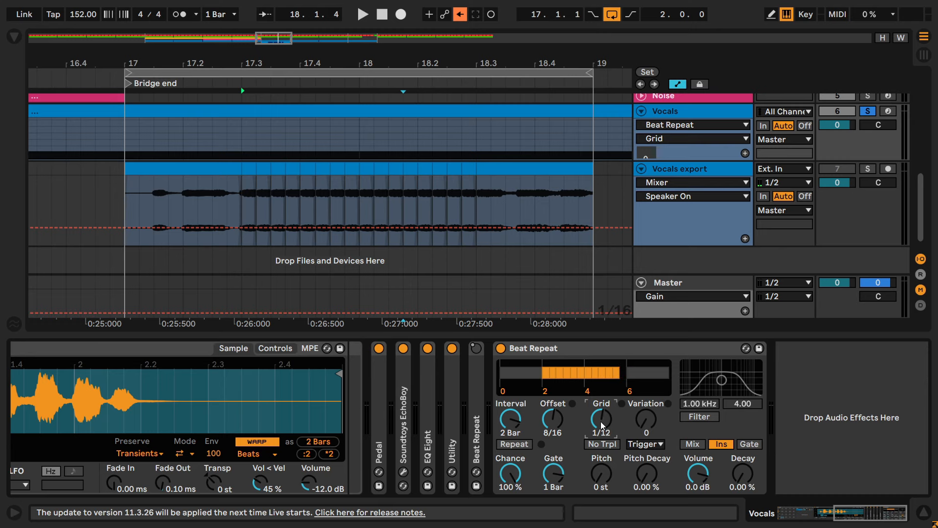
{"action": "key", "text": "space"}
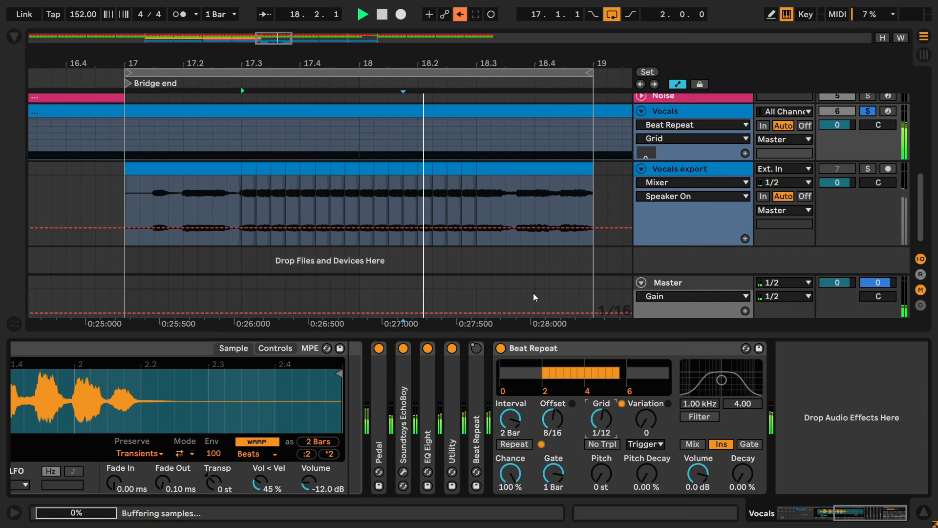
{"action": "key", "text": "space"}
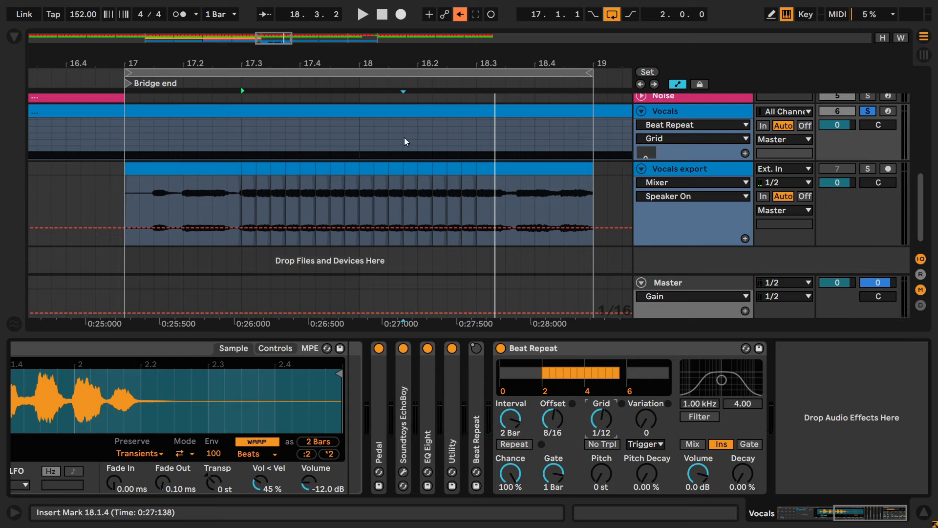
Turn on Beat Repeat's No Trpl option and step the Grid back and forth between 1/16 and 1/12
{"action": "left_click", "coordinate": [597, 444]}
{"action": "left_click", "coordinate": [603, 420]}
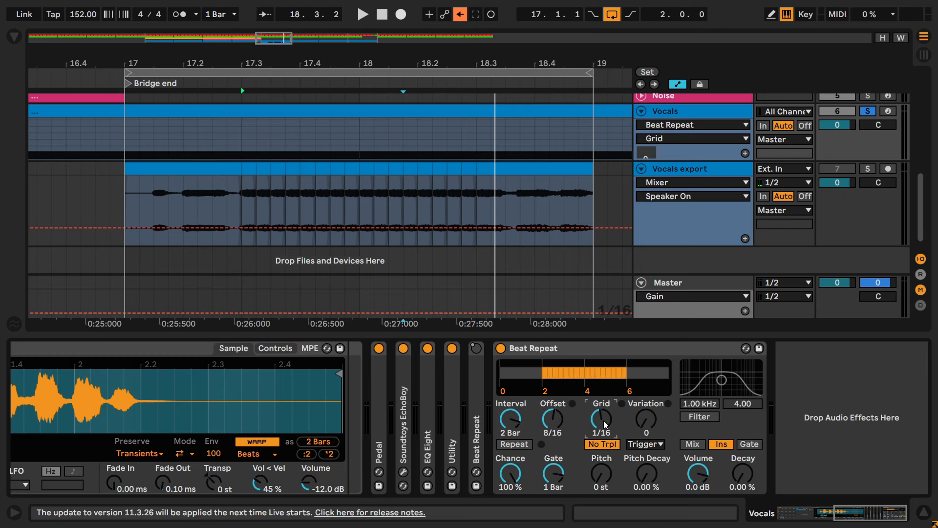
{"action": "left_click_drag", "start_coordinate": [604, 421], "coordinate": [599, 417]}
{"action": "key", "text": "Up"}
{"action": "key", "text": "Down"}
{"action": "key", "text": "Up"}
{"action": "left_click_drag", "start_coordinate": [607, 415], "coordinate": [605, 416]}
{"action": "key", "text": "Up"}
{"action": "key", "text": "Down"}
{"action": "key", "text": "Up"}
{"action": "key", "text": "Down"}
{"action": "left_click", "coordinate": [601, 420]}
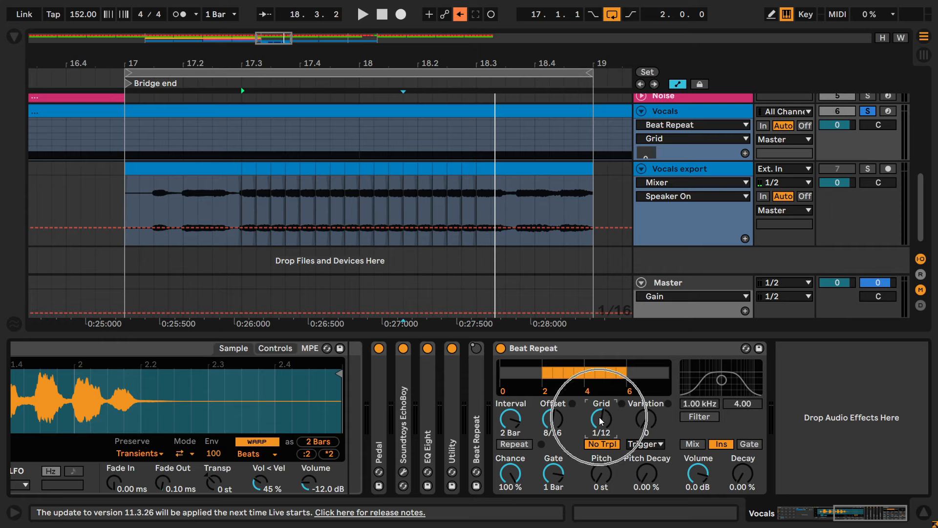
Restore Beat Repeat's Grid to 1/16 with No Trpl and Repeat switched off
{"action": "key", "text": "Up"}
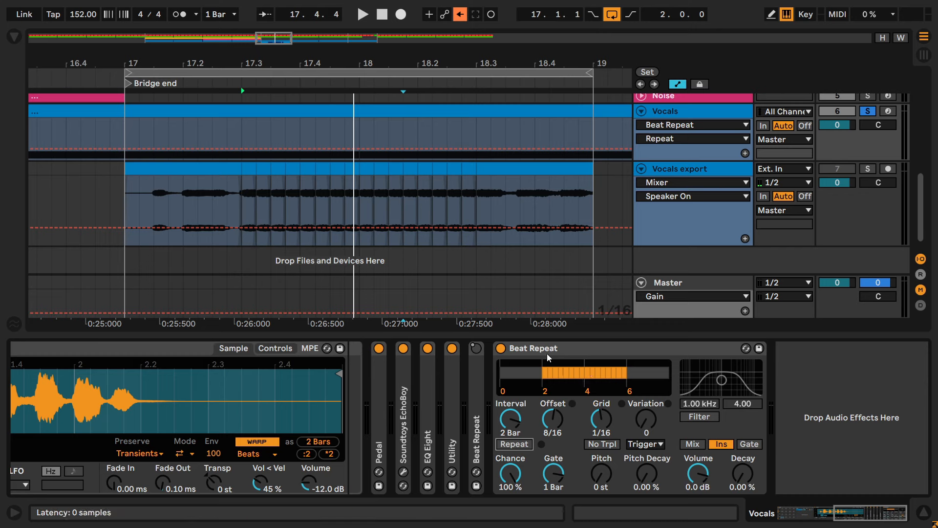
{"action": "left_click", "coordinate": [509, 443]}
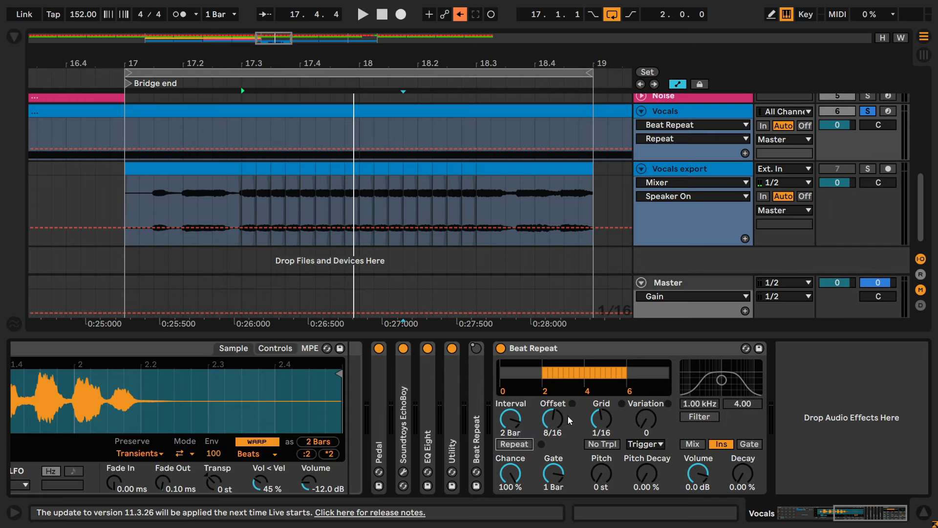
{"action": "left_click", "coordinate": [544, 418]}
{"action": "left_click", "coordinate": [597, 422]}
{"action": "left_click", "coordinate": [600, 423]}
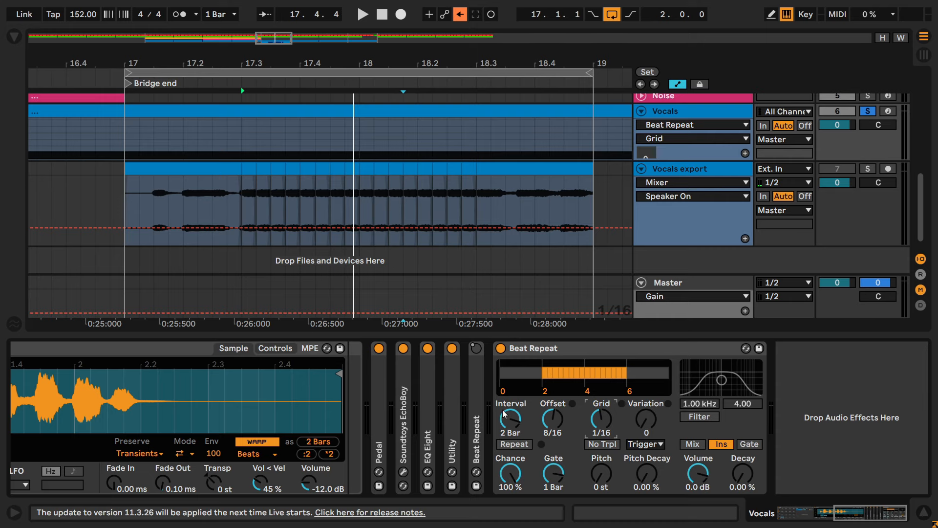
Play the looped Vocals section with Beat Repeat's Repeat switched on and set the Grid to 1/32
{"action": "key", "text": "space"}
{"action": "left_click", "coordinate": [511, 441]}
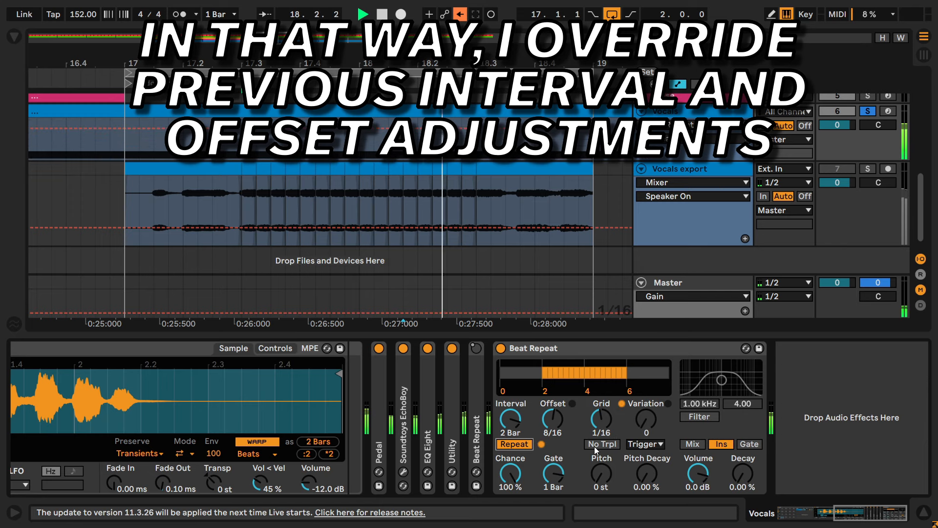
{"action": "left_click_drag", "start_coordinate": [601, 421], "coordinate": [601, 430]}
{"action": "key", "text": "Down"}
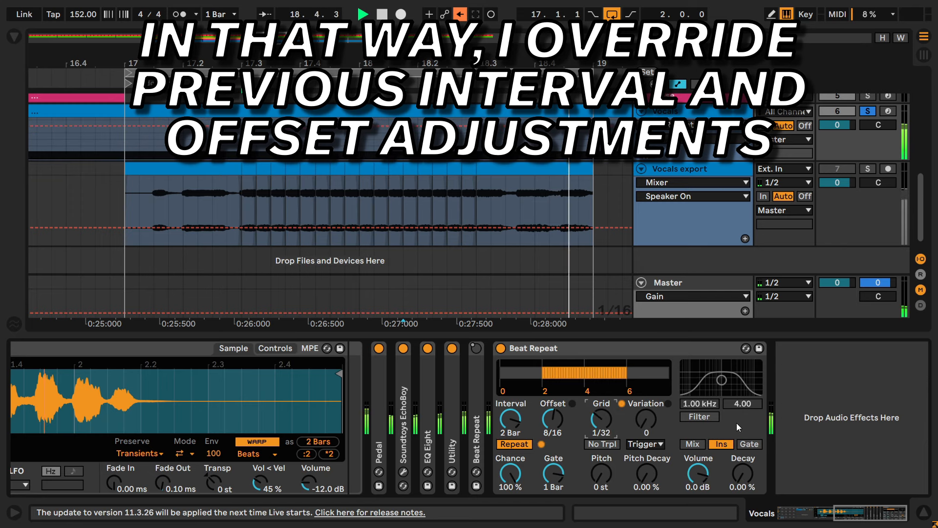
Step Beat Repeat's Grid up through 1/12 to 1/8 during playback
{"action": "key", "text": "Up"}
{"action": "key", "text": "Up"}
{"action": "key", "text": "Up"}
{"action": "key", "text": "Up"}
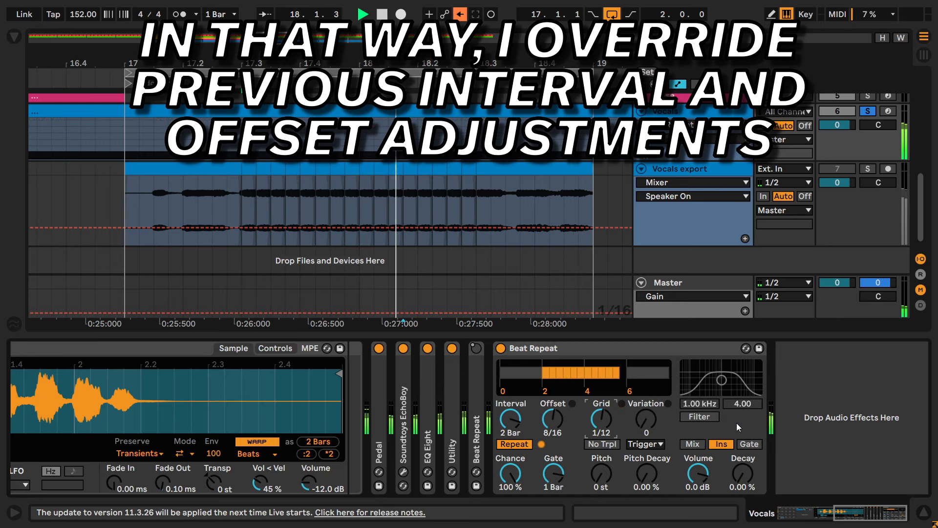
{"action": "key", "text": "Up"}
{"action": "key", "text": "Up"}
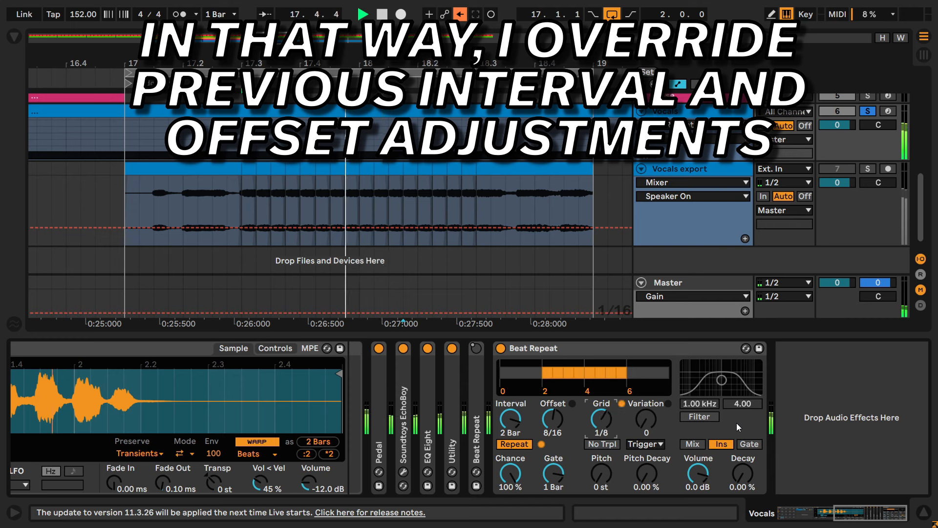
Return Beat Repeat's Grid to 1/16, with Repeat off and playback stopped
{"action": "key", "text": "Down"}
{"action": "key", "text": "Down"}
{"action": "key", "text": "Down"}
{"action": "key", "text": "Down"}
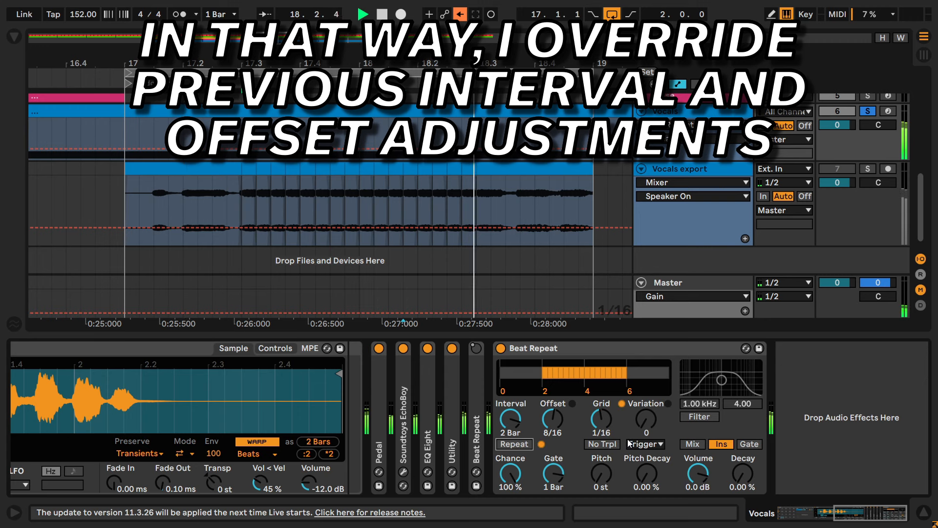
{"action": "key", "text": "space"}
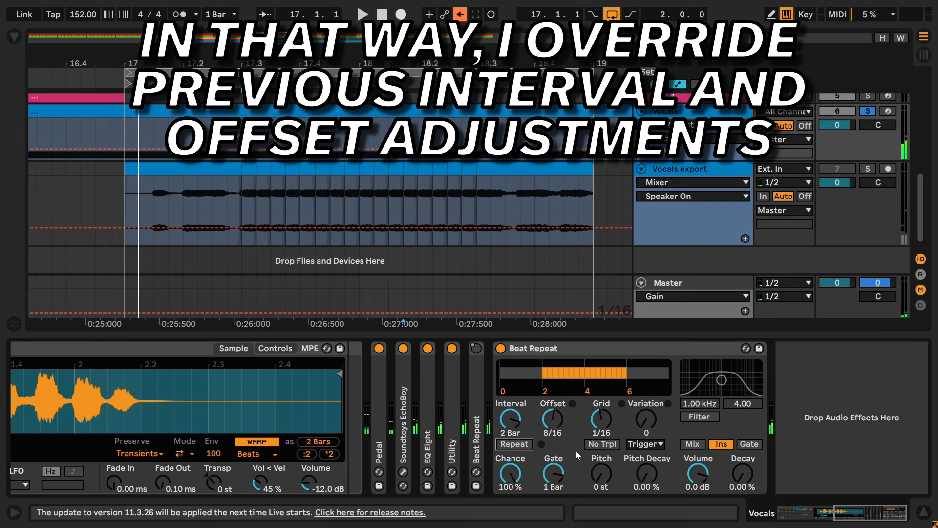
Show the automation of Beat Repeat's Repeat switch on the Vocals track
{"action": "key", "text": "ctrl"}
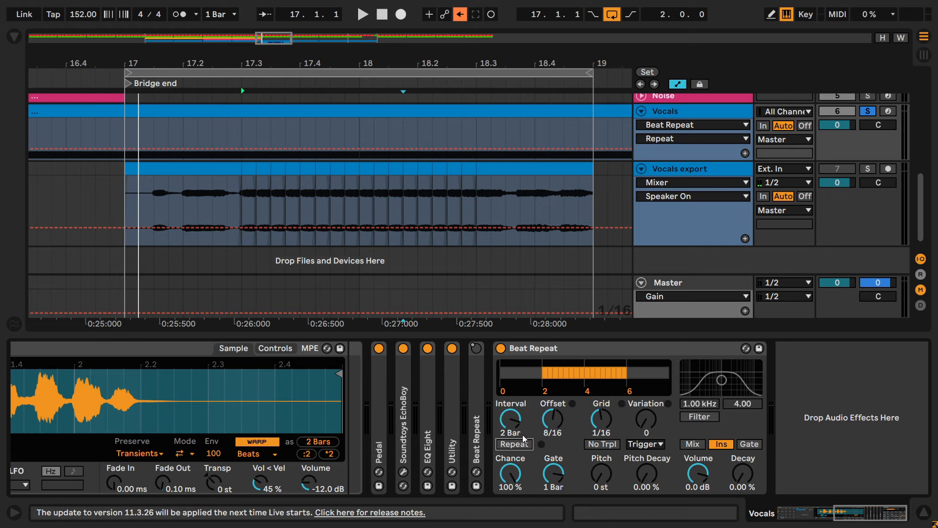
{"action": "right_click", "coordinate": [516, 446]}
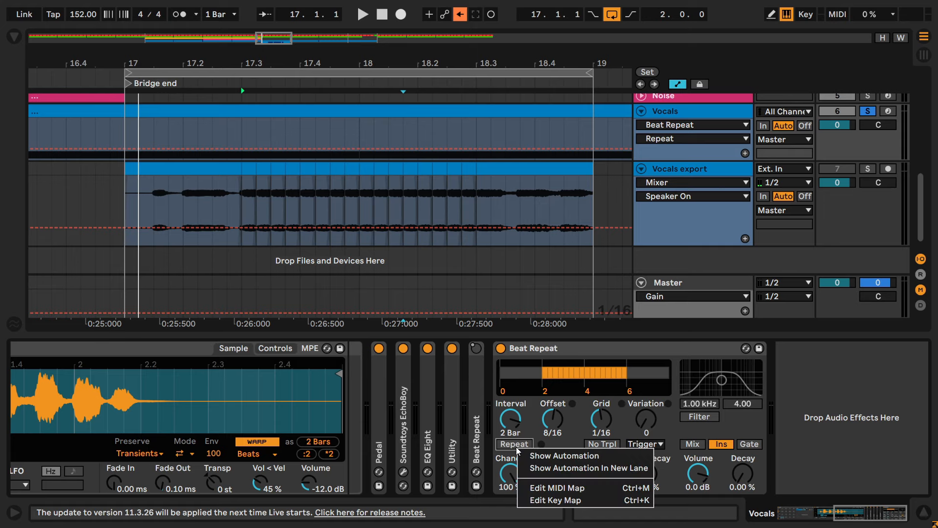
{"action": "left_click", "coordinate": [572, 456]}
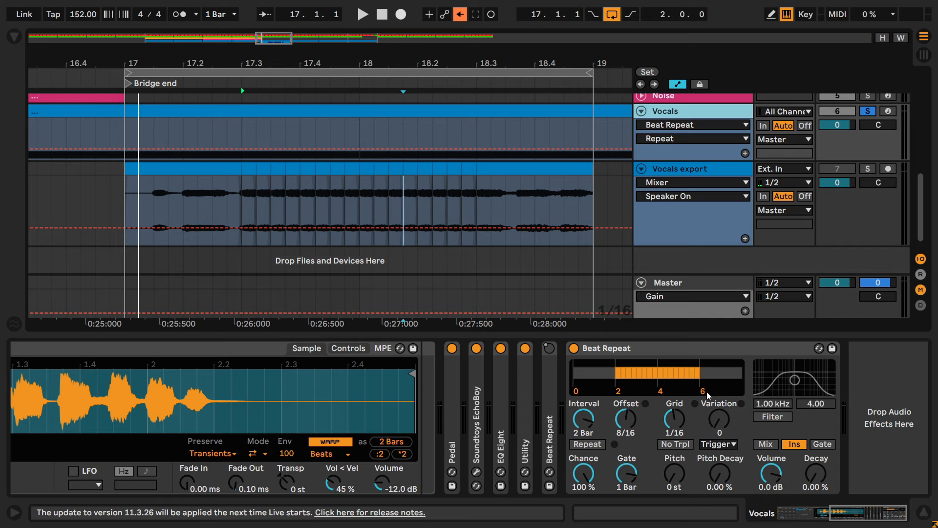
Set Beat Repeat's Variation to 5, keeping Grid at 1/16 and Chance at 100%
{"action": "left_click", "coordinate": [725, 417]}
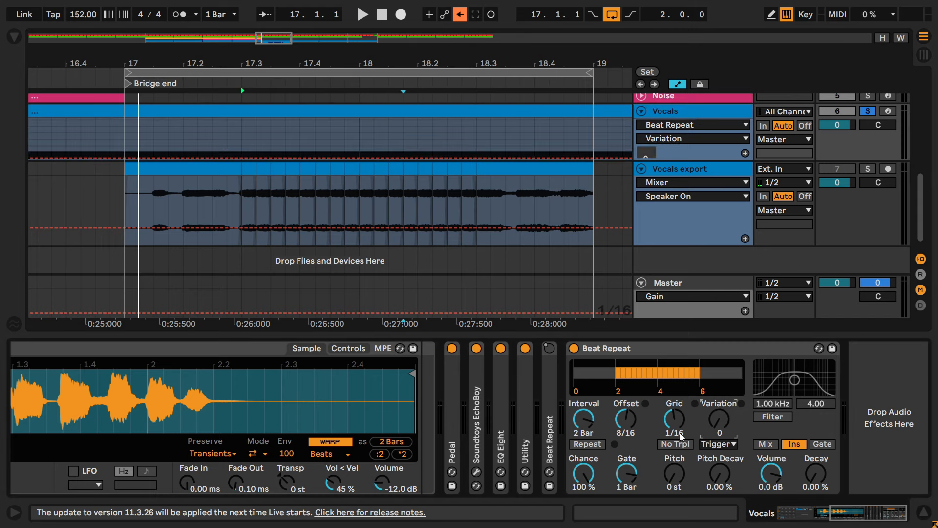
{"action": "left_click", "coordinate": [585, 473]}
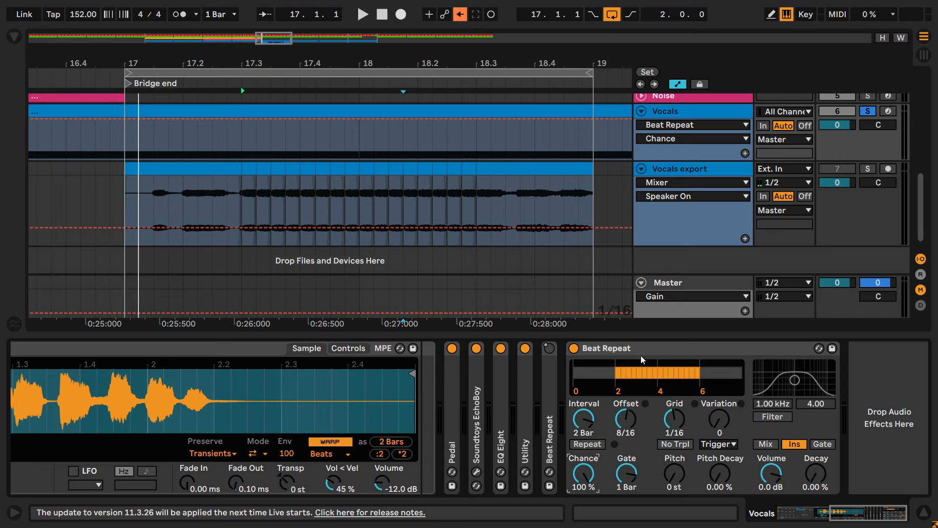
{"action": "left_click", "coordinate": [674, 419]}
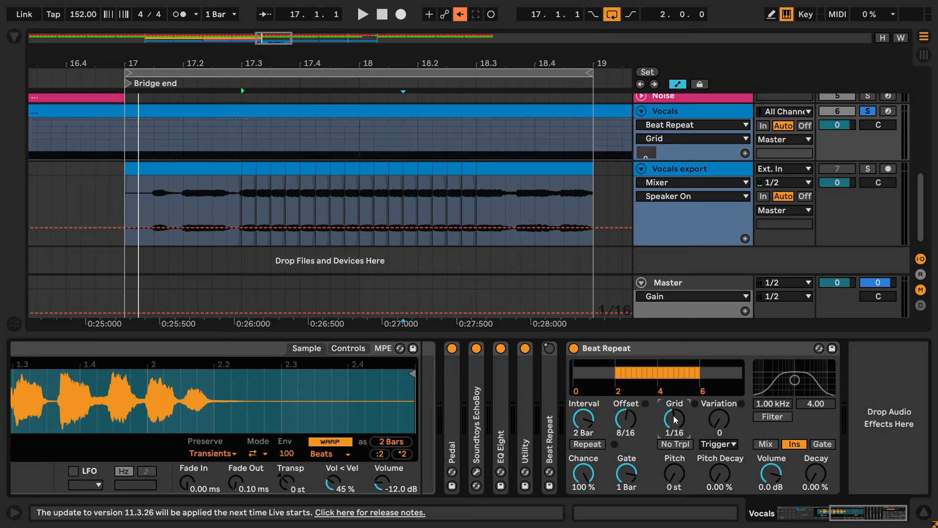
{"action": "left_click", "coordinate": [712, 418]}
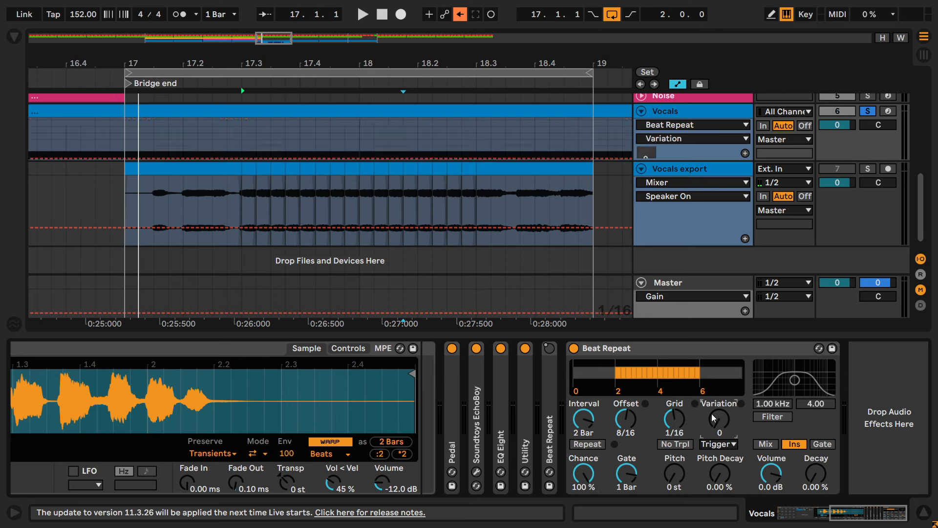
{"action": "left_click_drag", "start_coordinate": [728, 416], "coordinate": [728, 391]}
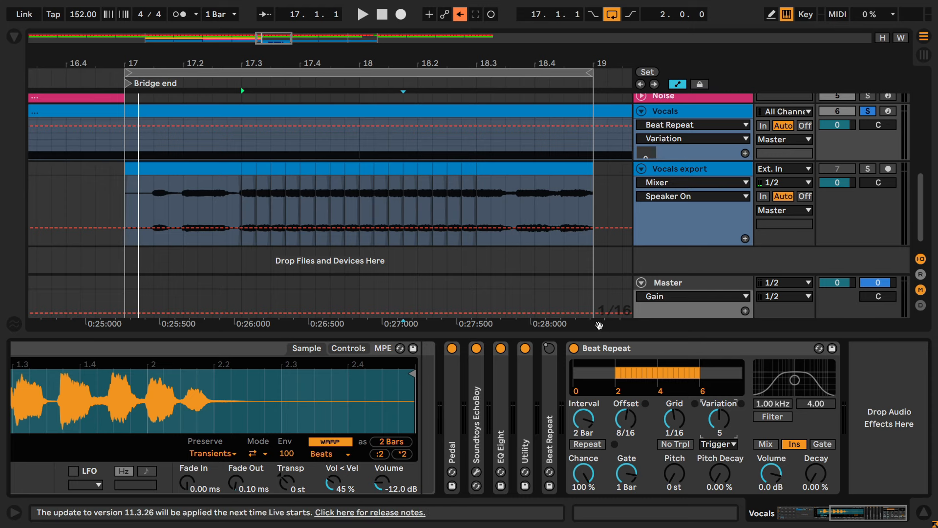
Audition the looped section from bar 17 to 19 and return Beat Repeat's Variation to 0
{"action": "left_click", "coordinate": [614, 375]}
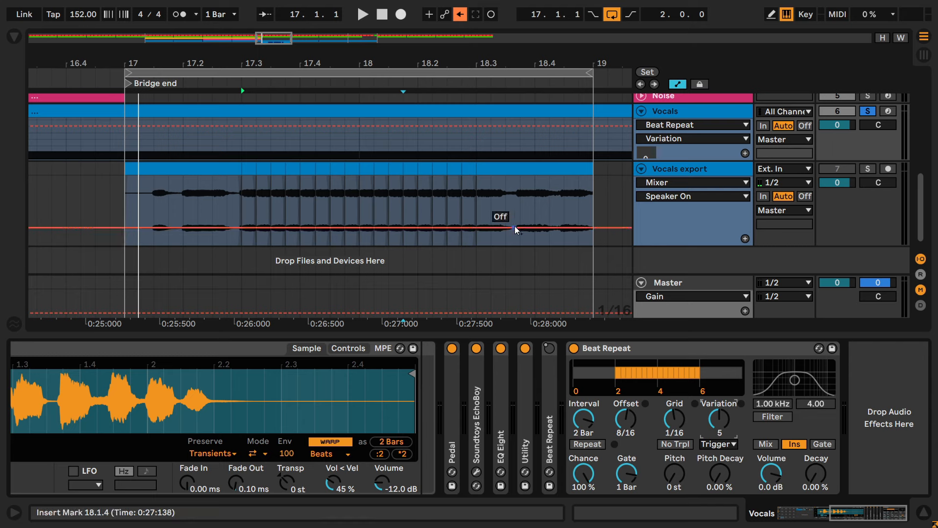
{"action": "left_click", "coordinate": [488, 230]}
{"action": "key", "text": "space"}
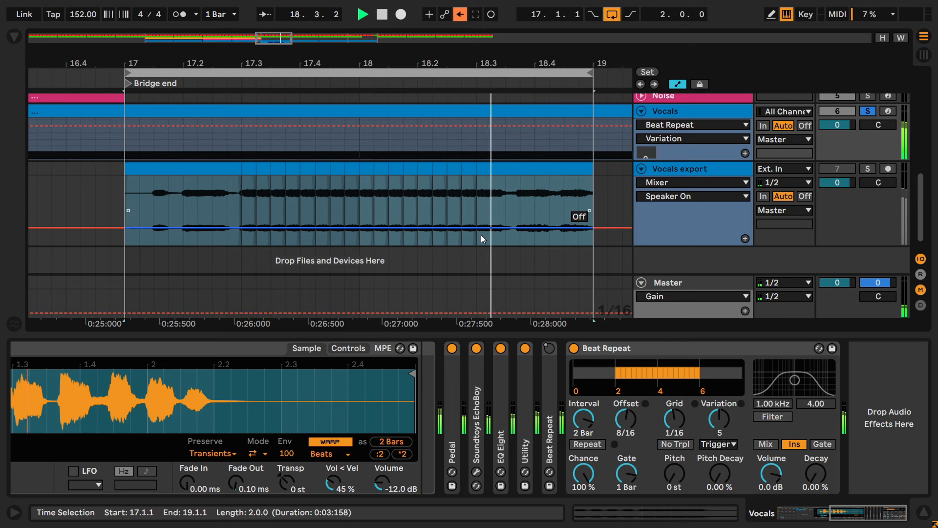
{"action": "key", "text": "space"}
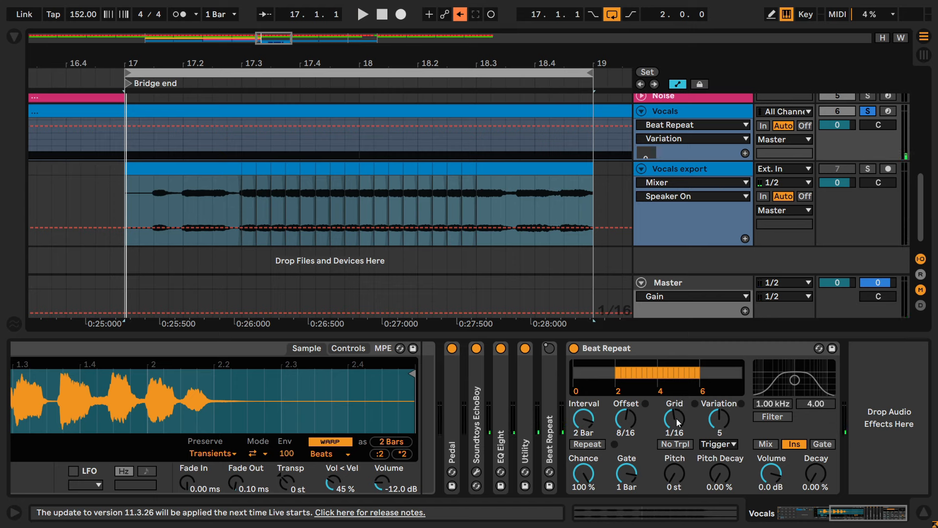
{"action": "left_click", "coordinate": [727, 421]}
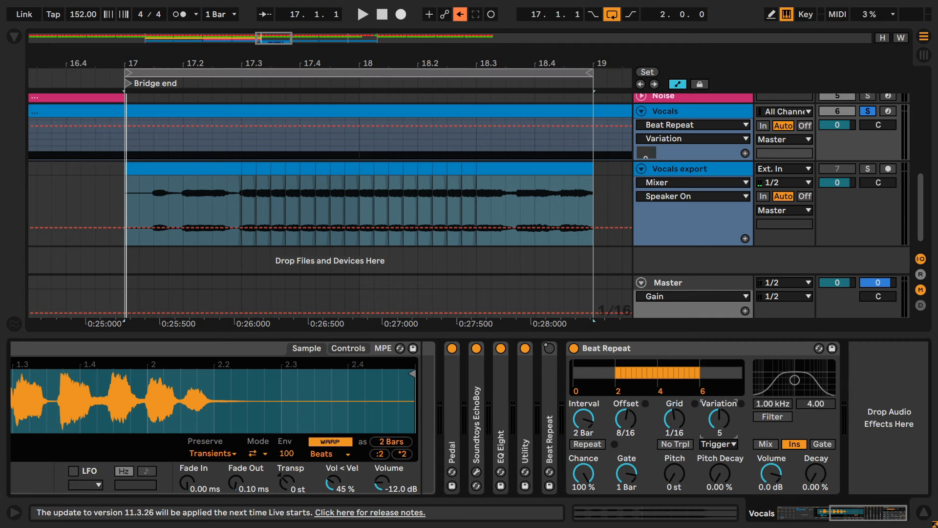
{"action": "left_click_drag", "start_coordinate": [722, 418], "coordinate": [722, 438]}
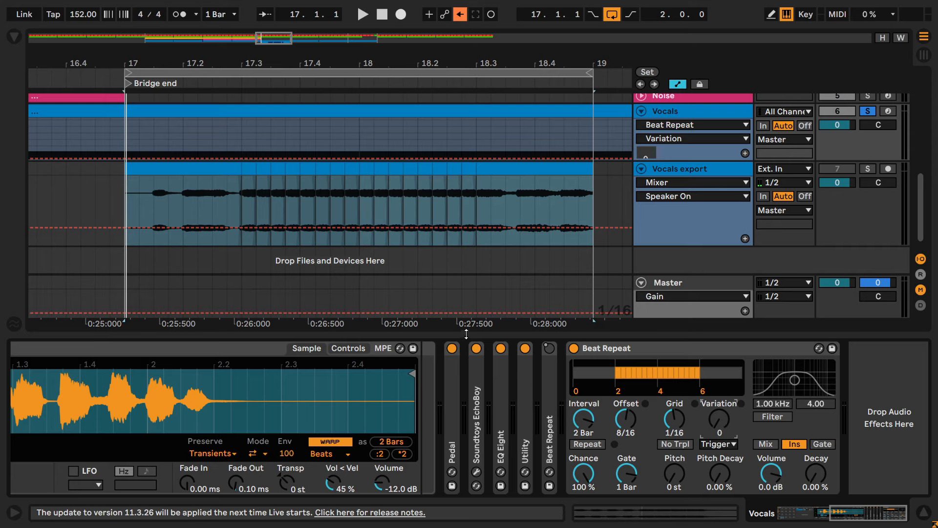
Audition the looped Vocals section with Beat Repeat's Chance lowered to 51% and restore it to 100%
{"action": "left_click", "coordinate": [583, 480]}
{"action": "left_click", "coordinate": [579, 432]}
{"action": "left_click_drag", "start_coordinate": [583, 472], "coordinate": [583, 524]}
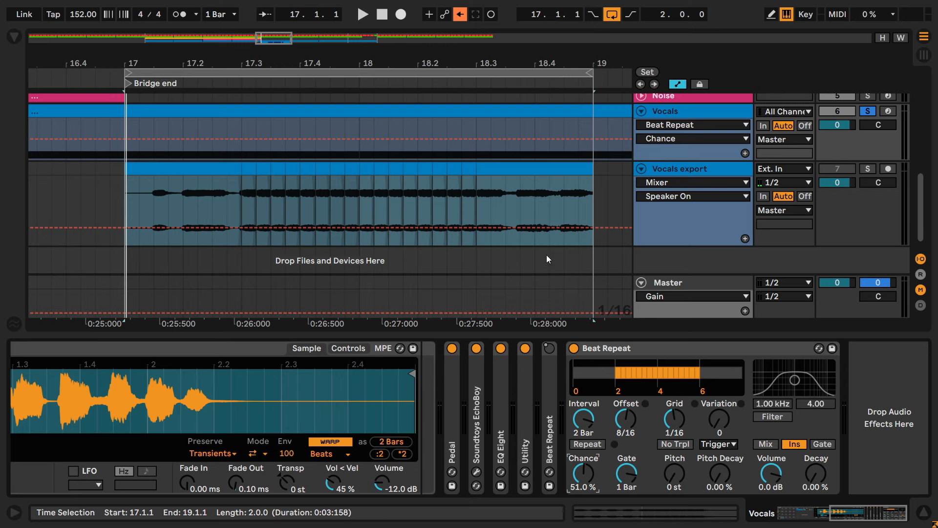
{"action": "key", "text": "space"}
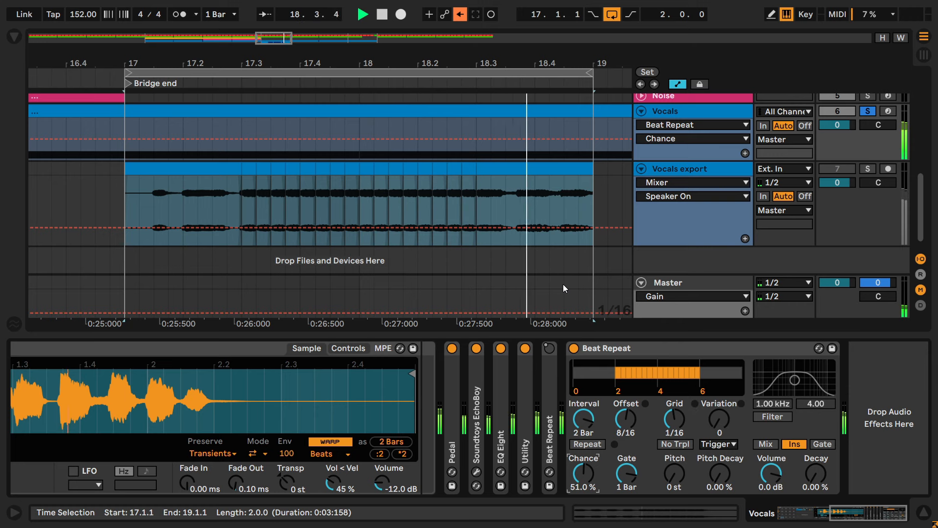
{"action": "key", "text": "space"}
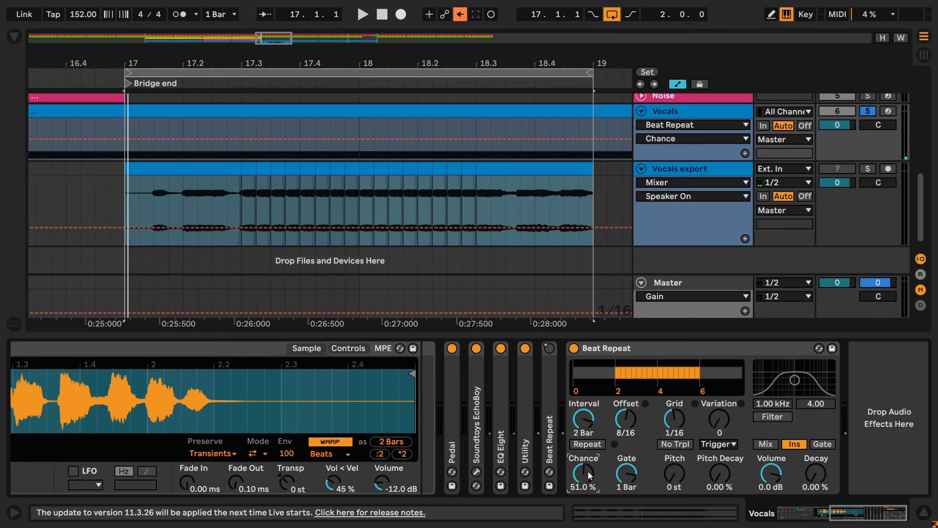
{"action": "left_click_drag", "start_coordinate": [583, 473], "coordinate": [583, 454]}
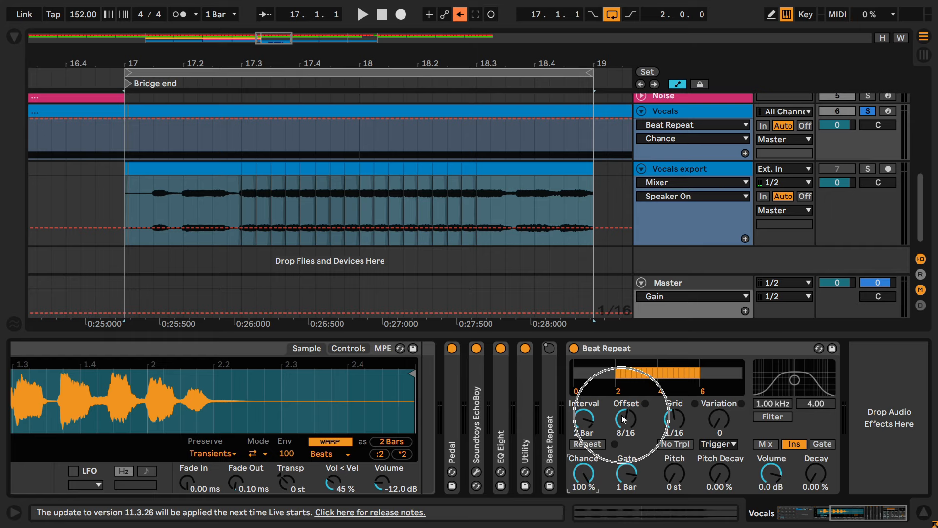
Review Beat Repeat's Variation Type options with the Info View shown, keeping Trigger selected
{"action": "left_click", "coordinate": [718, 444]}
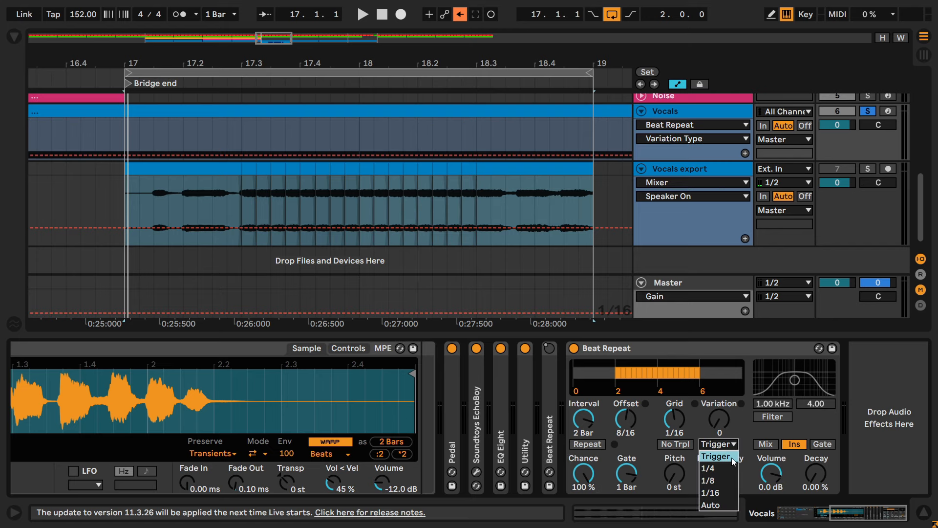
{"action": "left_click", "coordinate": [721, 447]}
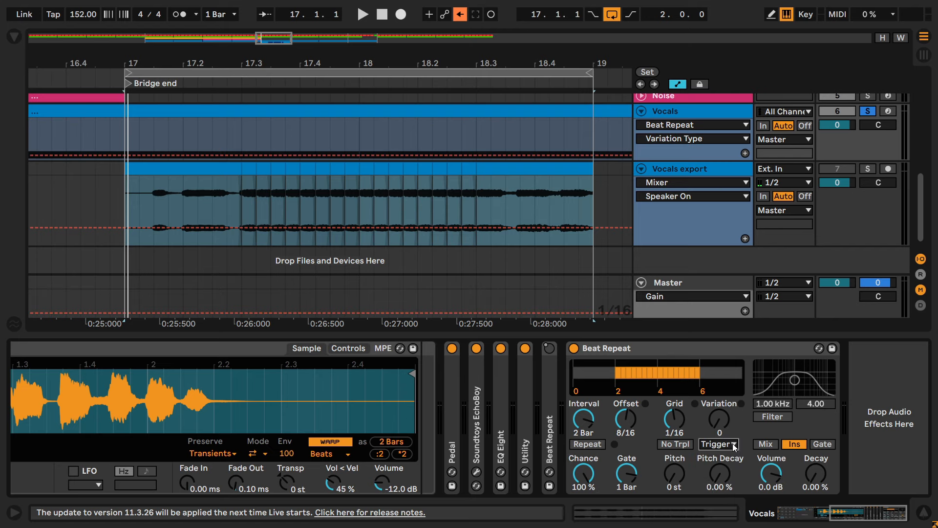
{"action": "key", "text": "shift+question"}
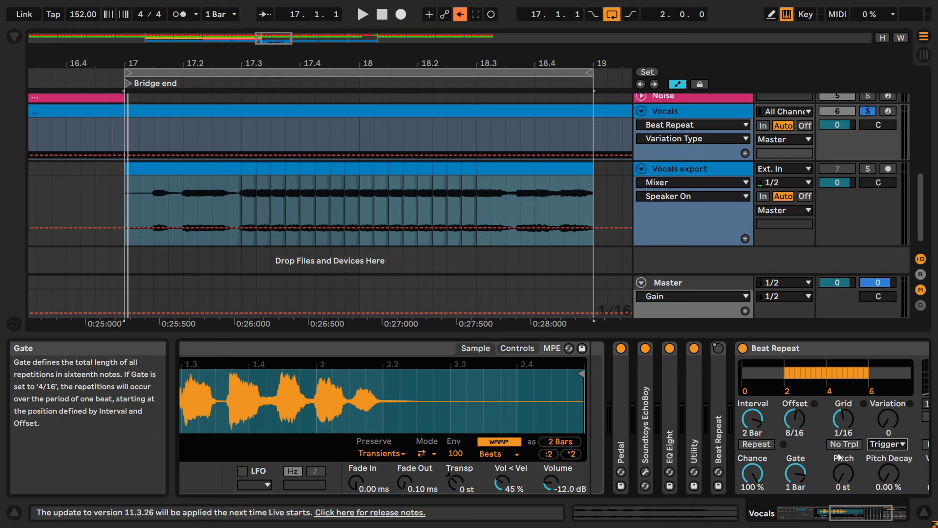
{"action": "left_click", "coordinate": [879, 445]}
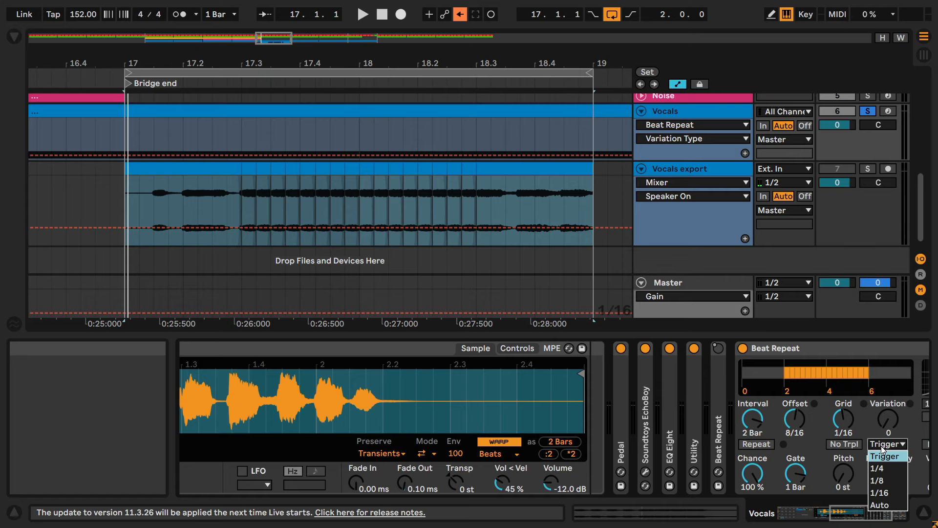
{"action": "left_click", "coordinate": [894, 455]}
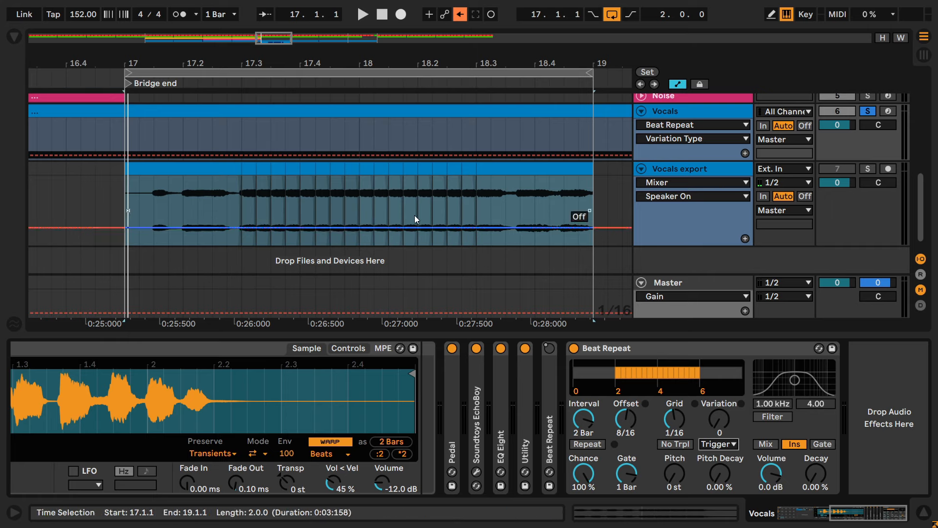
Audition the looped Vocals section and switch Beat Repeat's output mode to Mix
{"action": "key", "text": "space"}
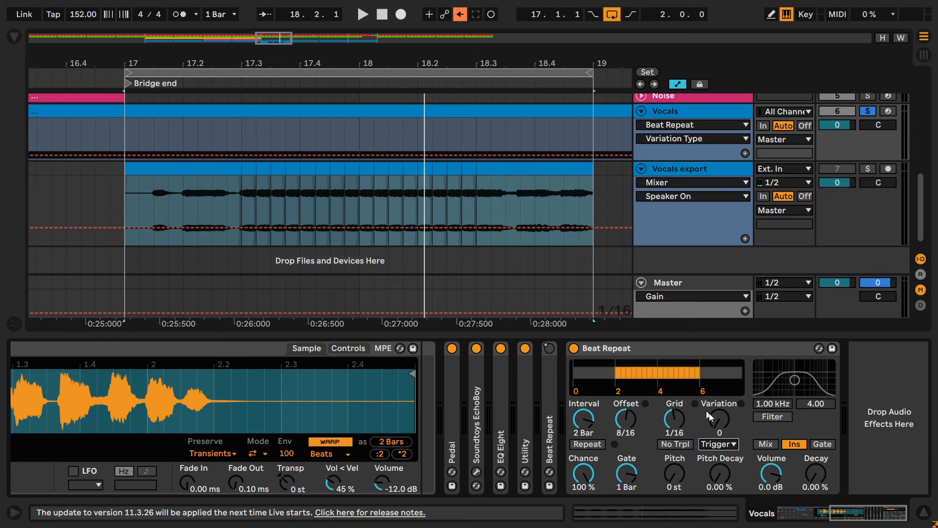
{"action": "left_click", "coordinate": [765, 444]}
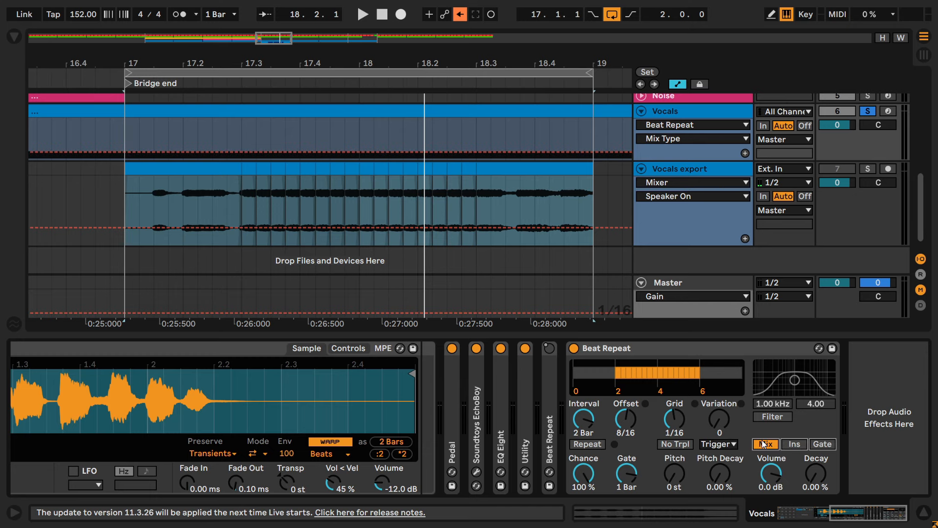
Duplicate the Vocals export track, rebuild the upper copy as an unrepeated vocal up to bar 19, and solo both copies
{"action": "left_click", "coordinate": [684, 163]}
{"action": "key", "text": "ctrl+d"}
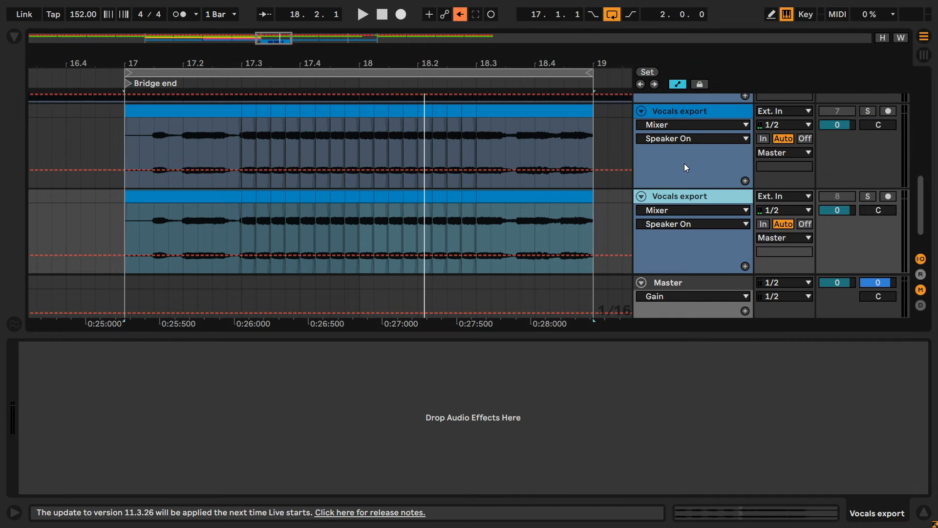
{"action": "left_click", "coordinate": [465, 141]}
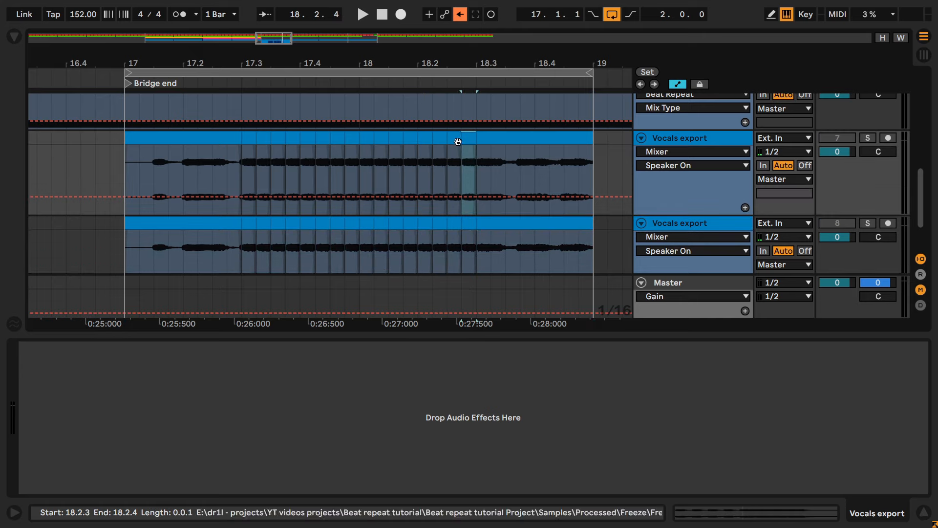
{"action": "left_click", "coordinate": [248, 139], "text": "shift"}
{"action": "key", "text": "Delete"}
{"action": "left_click_drag", "start_coordinate": [240, 139], "coordinate": [588, 141]}
{"action": "left_click", "coordinate": [867, 137]}
{"action": "left_click", "coordinate": [867, 223]}
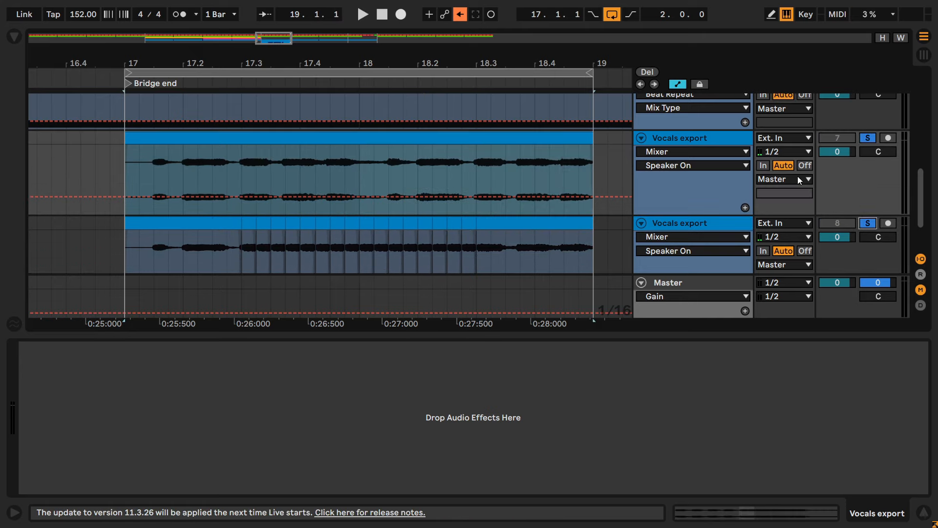
Delete the Vocals export copy holding the unrepeated vocal and audition the looped Vocals section
{"action": "scroll", "coordinate": [404, 140], "scroll_direction": "down", "scroll_amount": 1}
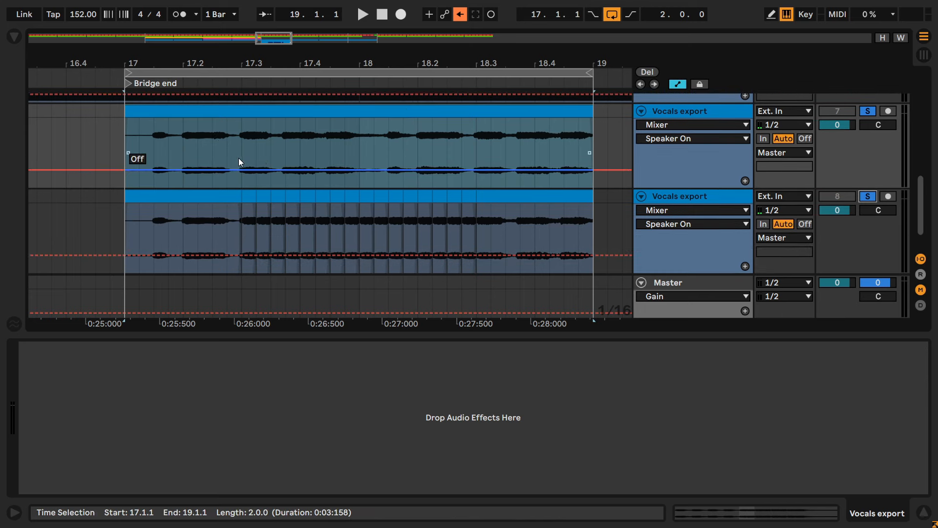
{"action": "scroll", "coordinate": [683, 199], "scroll_direction": "up", "scroll_amount": 1}
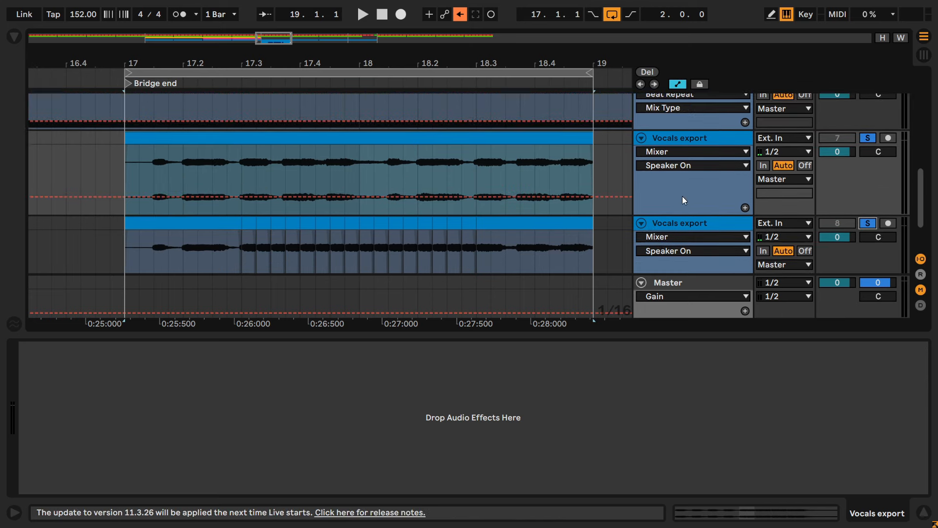
{"action": "left_click", "coordinate": [664, 139]}
{"action": "key", "text": "Delete"}
{"action": "scroll", "coordinate": [497, 185], "scroll_direction": "up", "scroll_amount": 2}
{"action": "key", "text": "space"}
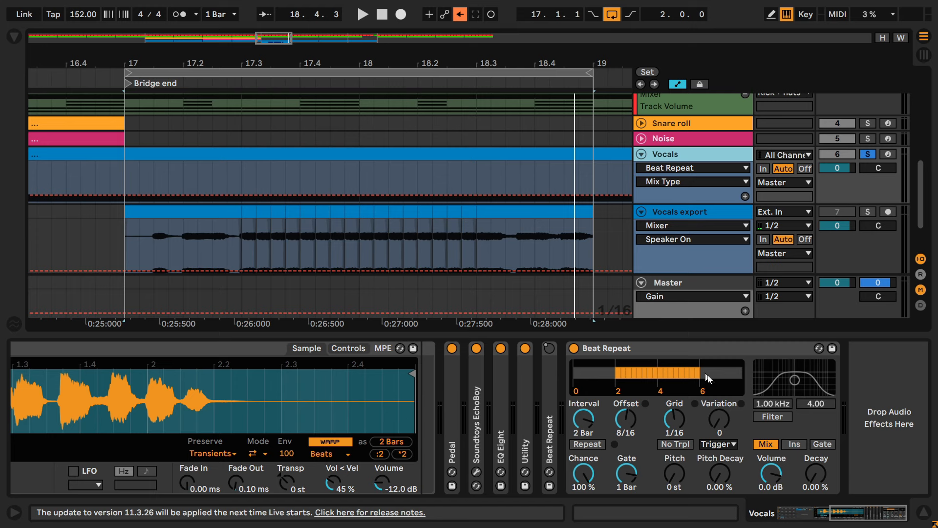
Enable Beat Repeat's filter, sweep its frequency to 125 Hz and up to 789 Hz, and narrow its width to 1.83
{"action": "left_click", "coordinate": [757, 416]}
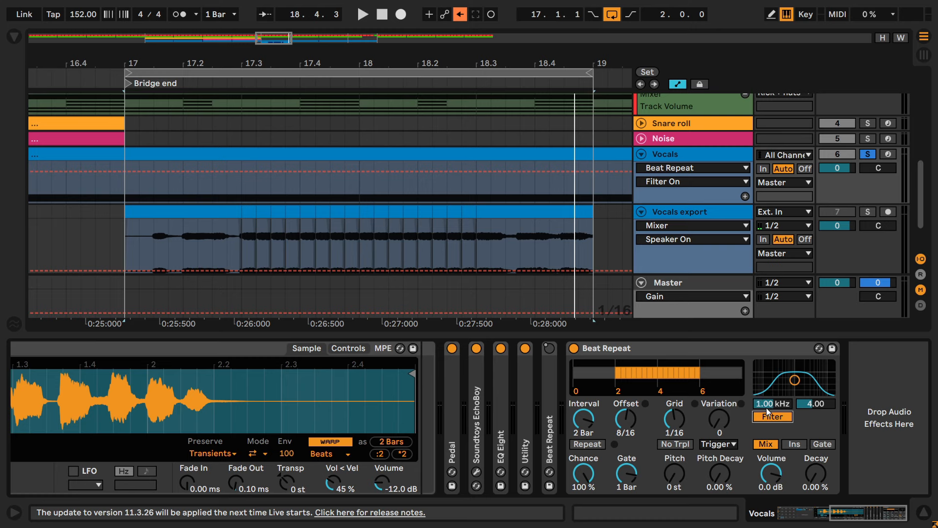
{"action": "left_click_drag", "start_coordinate": [771, 401], "coordinate": [771, 424]}
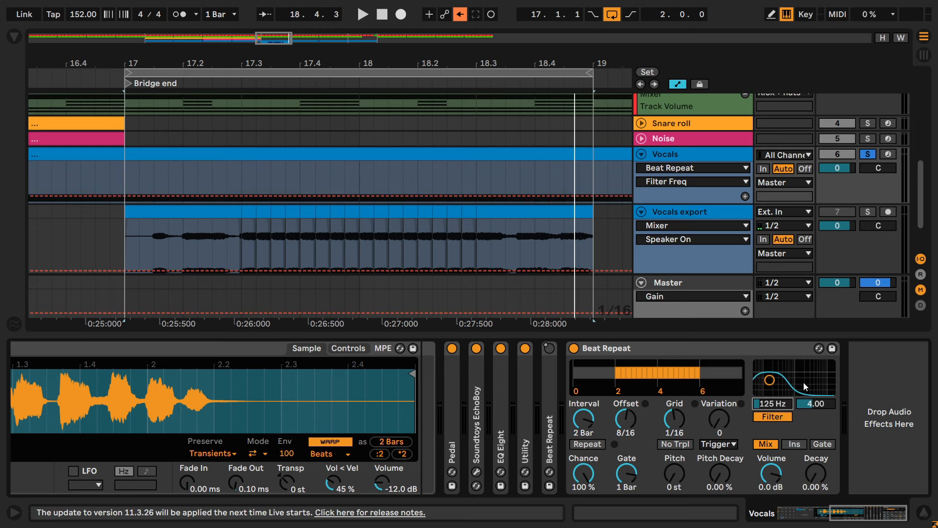
{"action": "left_click_drag", "start_coordinate": [806, 375], "coordinate": [776, 419]}
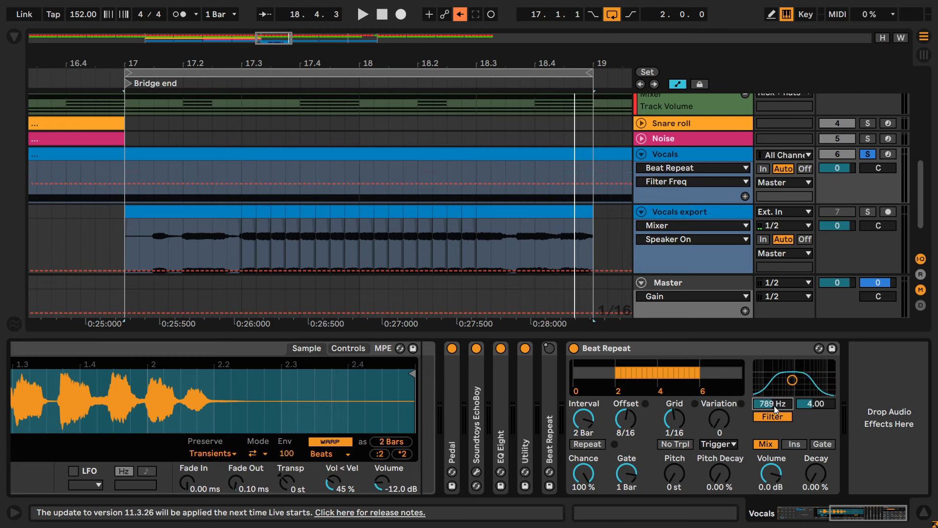
{"action": "mouse_move", "coordinate": [804, 404]}
{"action": "left_mouse_down"}
{"action": "mouse_move", "coordinate": [804, 379]}
{"action": "mouse_move", "coordinate": [804, 417]}
{"action": "left_mouse_up"}
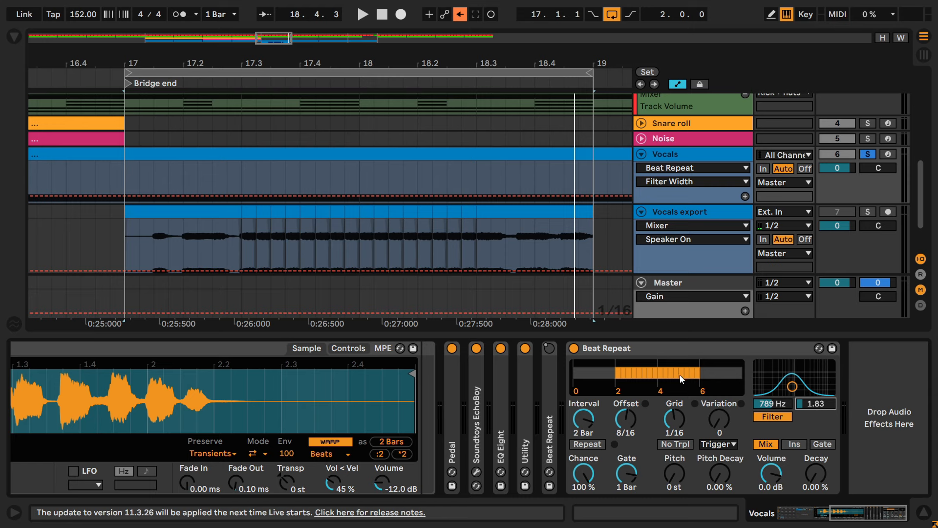
Set Beat Repeat's filter frequency to 2.86 kHz and its width to 2.03
{"action": "left_click_drag", "start_coordinate": [771, 403], "coordinate": [772, 372]}
{"action": "left_click", "coordinate": [809, 402]}
{"action": "left_click_drag", "start_coordinate": [808, 404], "coordinate": [808, 398]}
{"action": "left_click", "coordinate": [770, 405]}
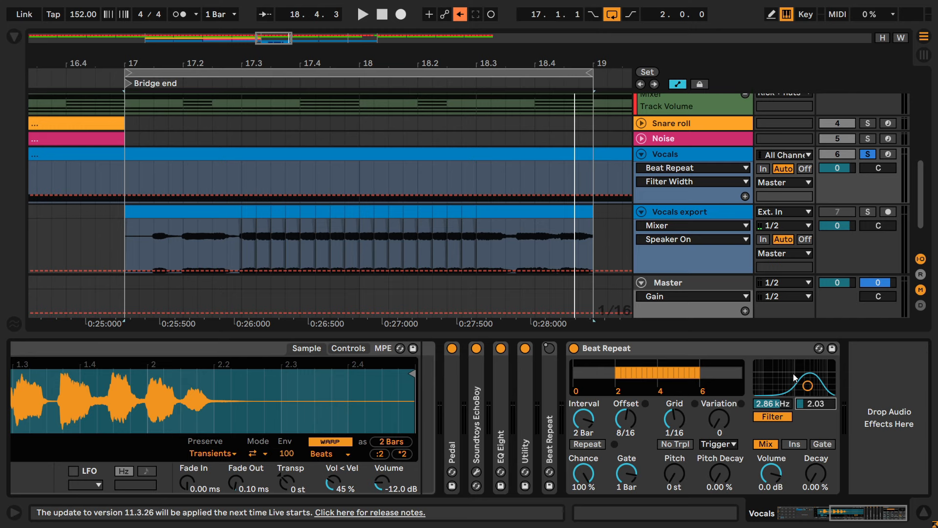
Audition the looped Vocals section while sweeping the filter frequency down to 239 Hz and up to 4.74 kHz
{"action": "key", "text": "space"}
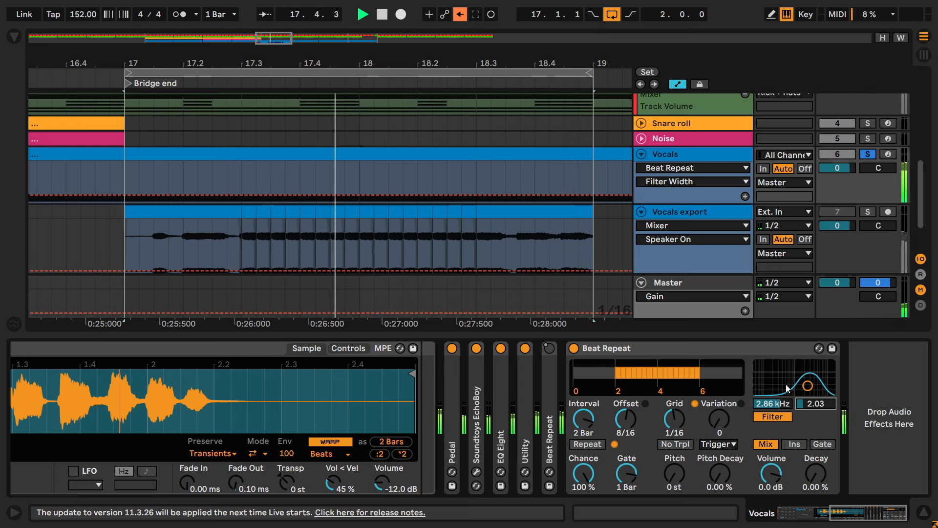
{"action": "left_click", "coordinate": [772, 403]}
{"action": "left_click_drag", "start_coordinate": [772, 404], "coordinate": [772, 452]}
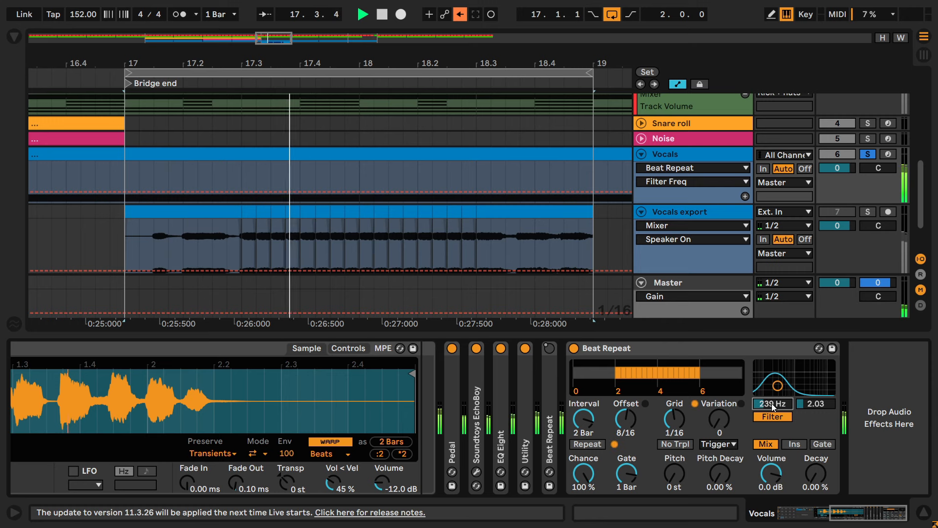
{"action": "left_click_drag", "start_coordinate": [772, 403], "coordinate": [772, 345]}
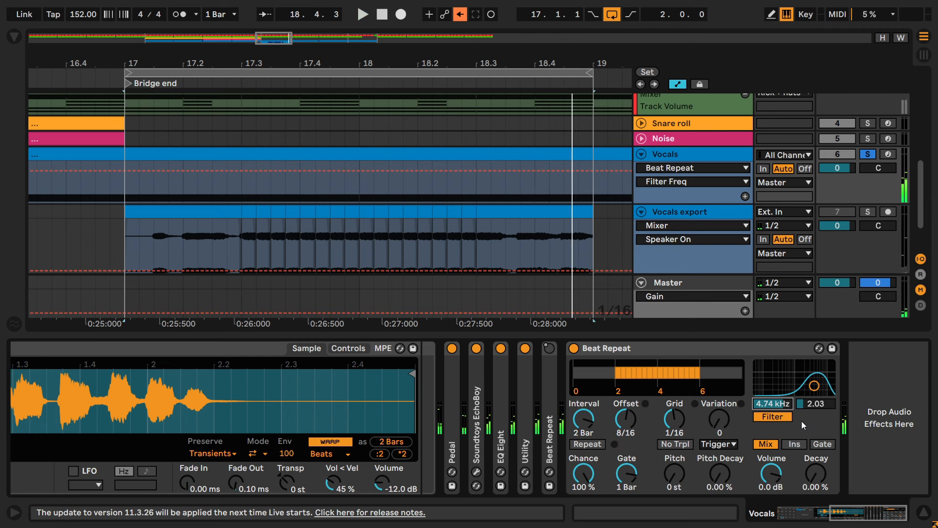
Switch Beat Repeat's output mode from Mix to Ins
{"action": "left_click", "coordinate": [766, 445]}
{"action": "key", "text": "ctrl"}
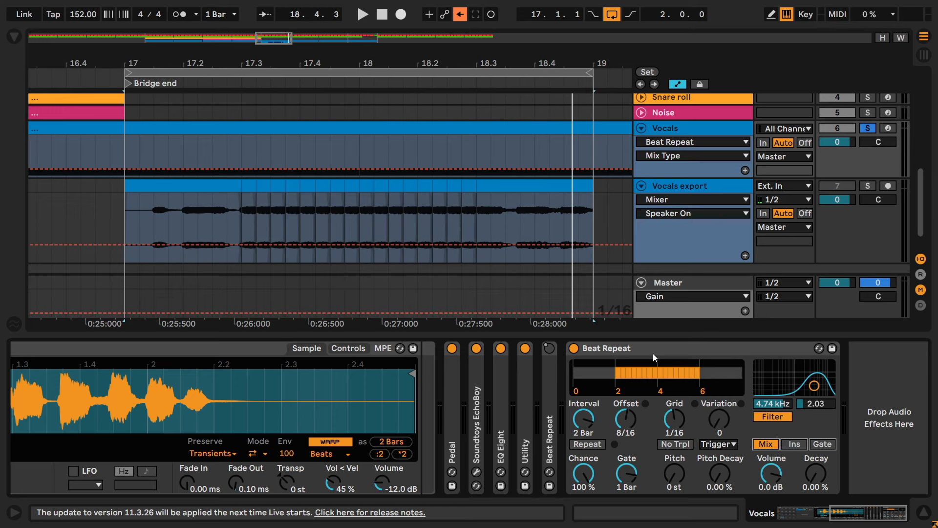
{"action": "left_click", "coordinate": [756, 445]}
{"action": "left_click", "coordinate": [791, 446]}
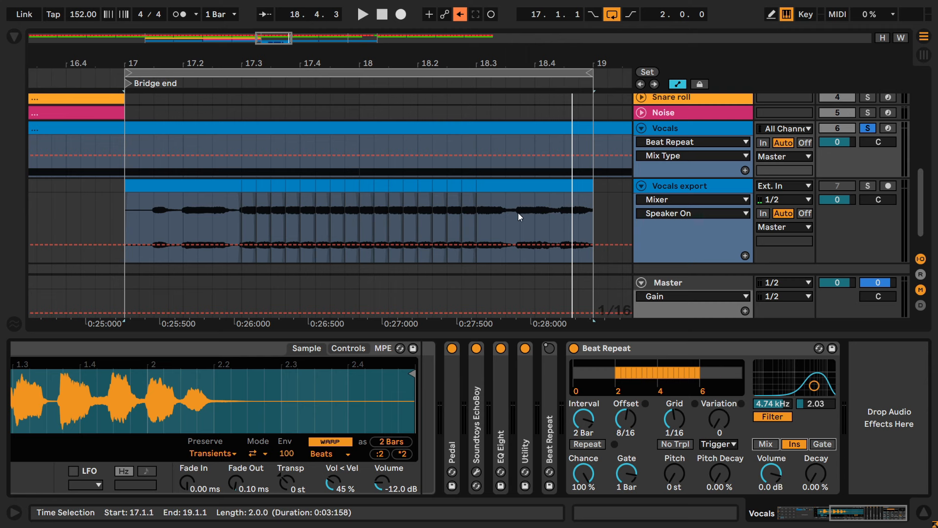
Solo the Kick track alongside the Vocals and audition the loop from bar 17 to 19
{"action": "scroll", "coordinate": [655, 220], "scroll_direction": "up", "scroll_amount": 10}
{"action": "scroll", "coordinate": [866, 172], "scroll_direction": "up", "scroll_amount": 2}
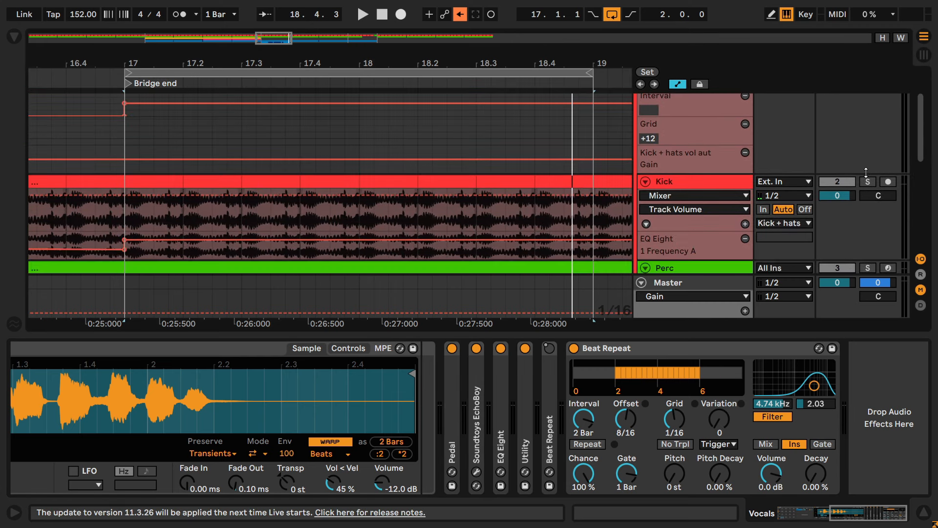
{"action": "left_click", "coordinate": [874, 182]}
{"action": "scroll", "coordinate": [788, 175], "scroll_direction": "down", "scroll_amount": 10}
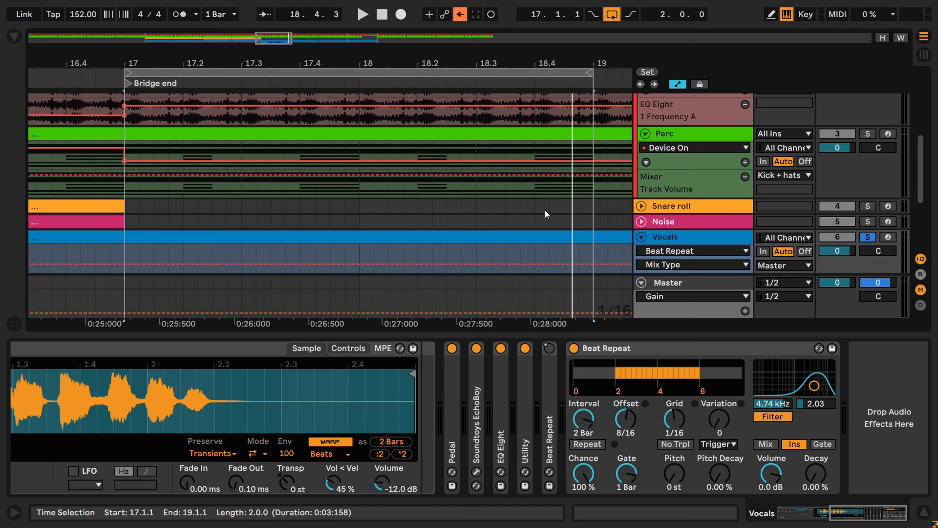
{"action": "key", "text": "space"}
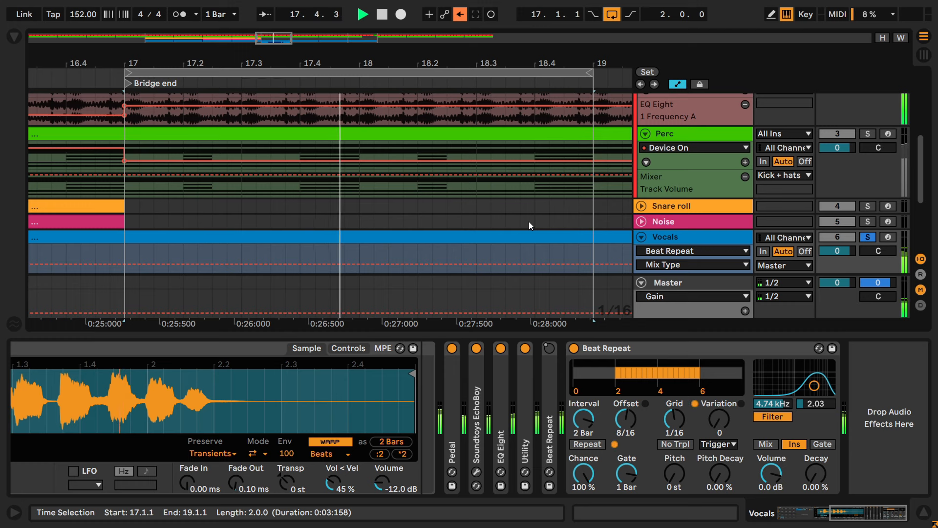
{"action": "key", "text": "space"}
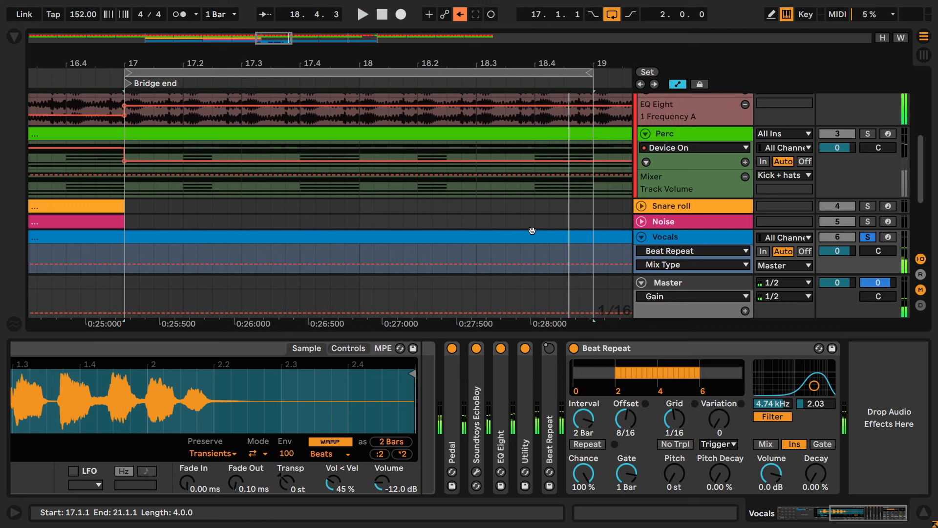
Audition the loop with Beat Repeat's filter turned off and take the Kick track out of solo
{"action": "left_click", "coordinate": [779, 417]}
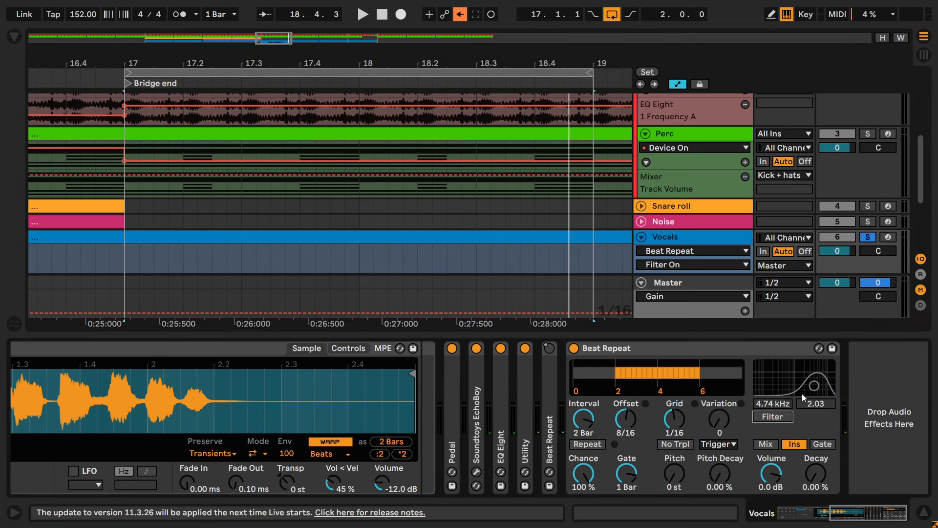
{"action": "key", "text": "space"}
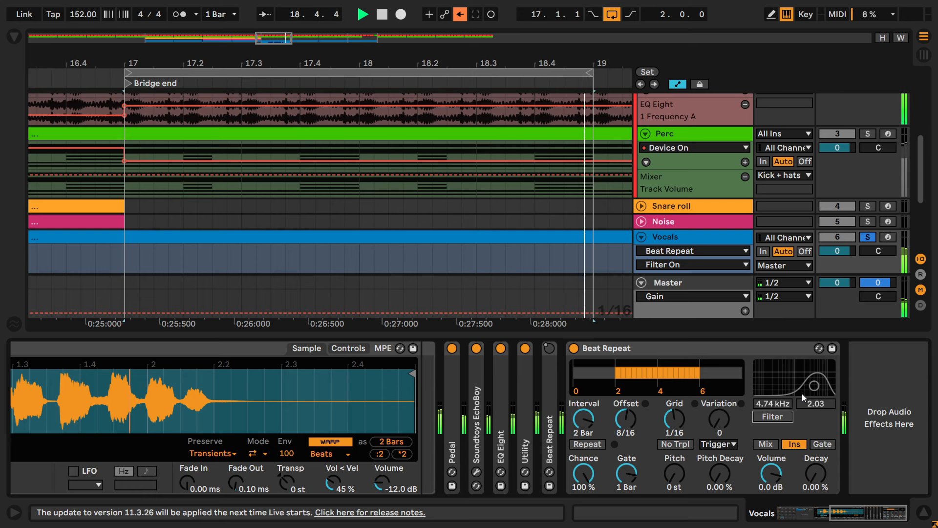
{"action": "scroll", "coordinate": [809, 165], "scroll_direction": "up", "scroll_amount": 4}
{"action": "left_click", "coordinate": [862, 157]}
{"action": "key", "text": "space"}
{"action": "left_click", "coordinate": [871, 155]}
{"action": "scroll", "coordinate": [866, 195], "scroll_direction": "down", "scroll_amount": 5}
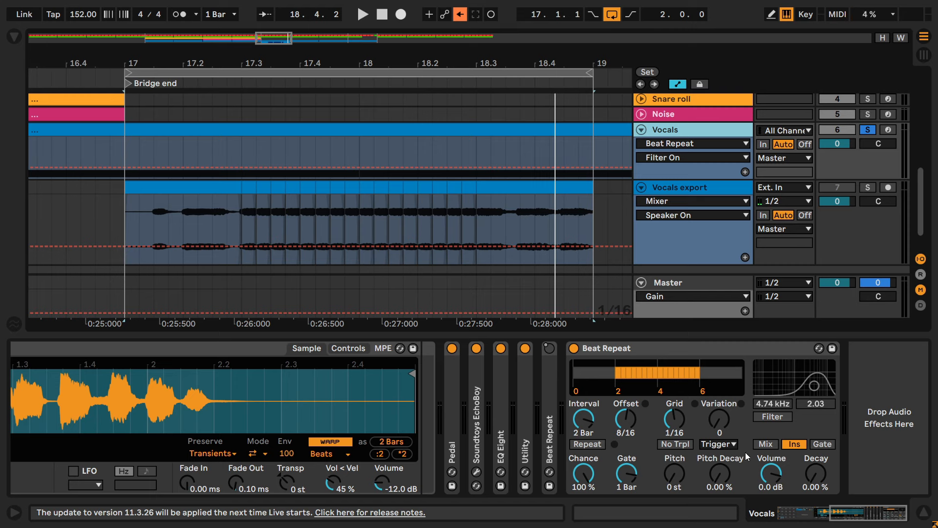
Switch Beat Repeat to Gate mode and deactivate the Vocals export clips before 17.3 and from 18.3 to bar 19
{"action": "left_click", "coordinate": [821, 445]}
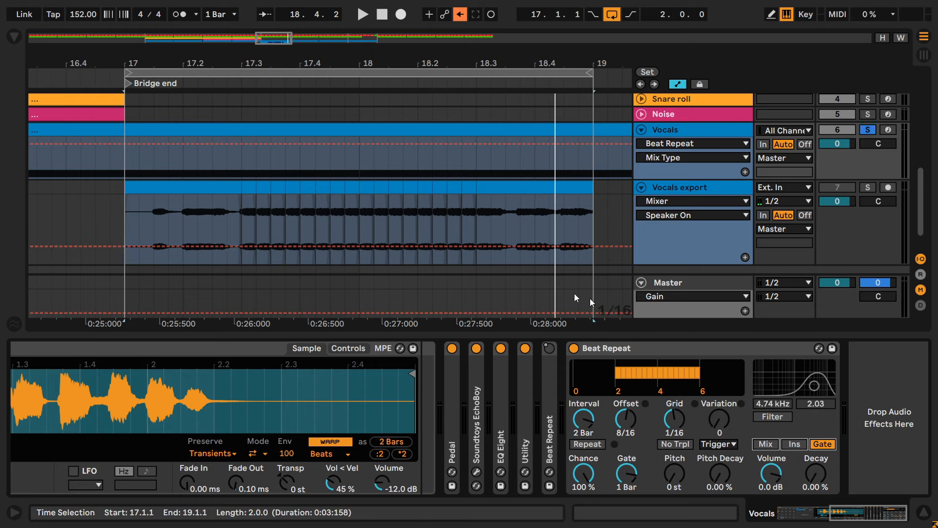
{"action": "left_click", "coordinate": [241, 189]}
{"action": "key", "text": "0"}
{"action": "left_click", "coordinate": [491, 189]}
{"action": "key", "text": "0"}
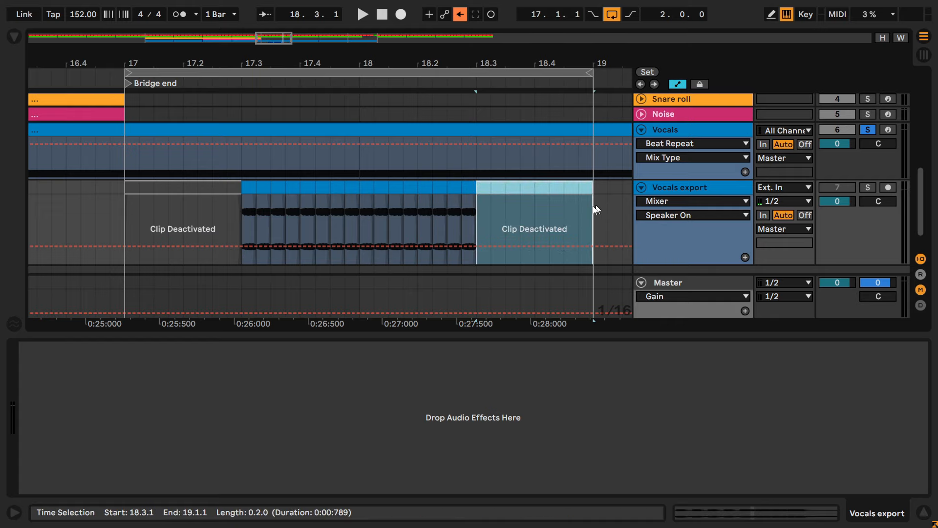
Audition the Vocals loop with Beat Repeat's Volume lowered to -8.3 dB and -18 dB, and reset it to 0.0 dB after trying 6.0 dB
{"action": "left_click", "coordinate": [704, 128]}
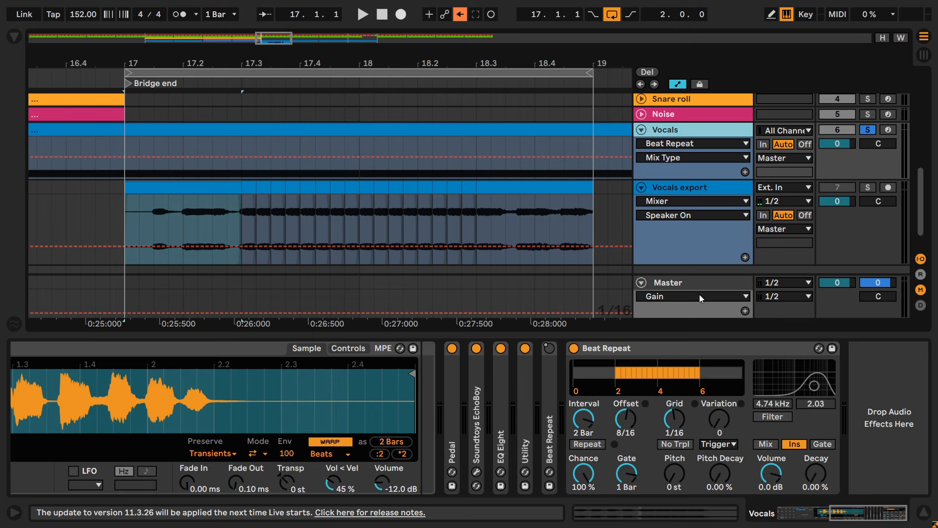
{"action": "left_click", "coordinate": [783, 480]}
{"action": "left_click", "coordinate": [815, 475]}
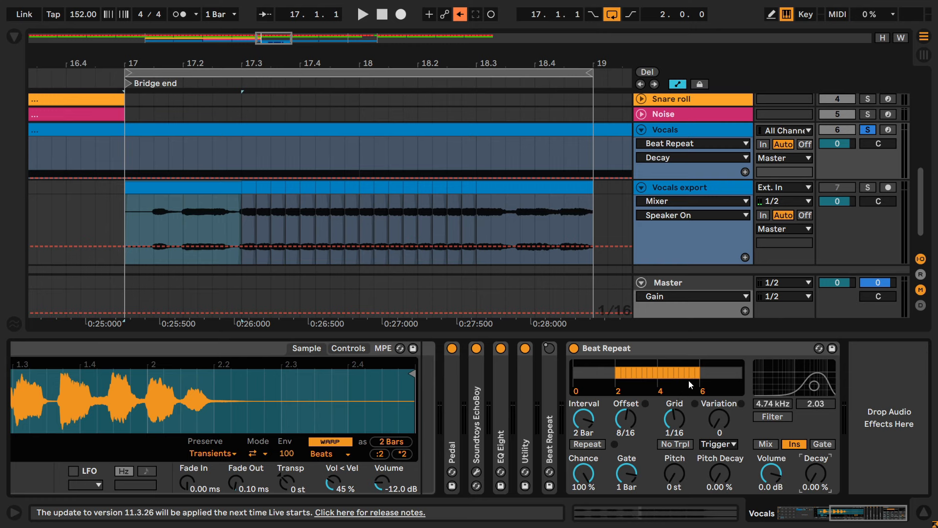
{"action": "left_click", "coordinate": [772, 476]}
{"action": "mouse_move", "coordinate": [779, 480]}
{"action": "left_mouse_down"}
{"action": "mouse_move", "coordinate": [779, 496]}
{"action": "mouse_move", "coordinate": [786, 483]}
{"action": "left_mouse_up"}
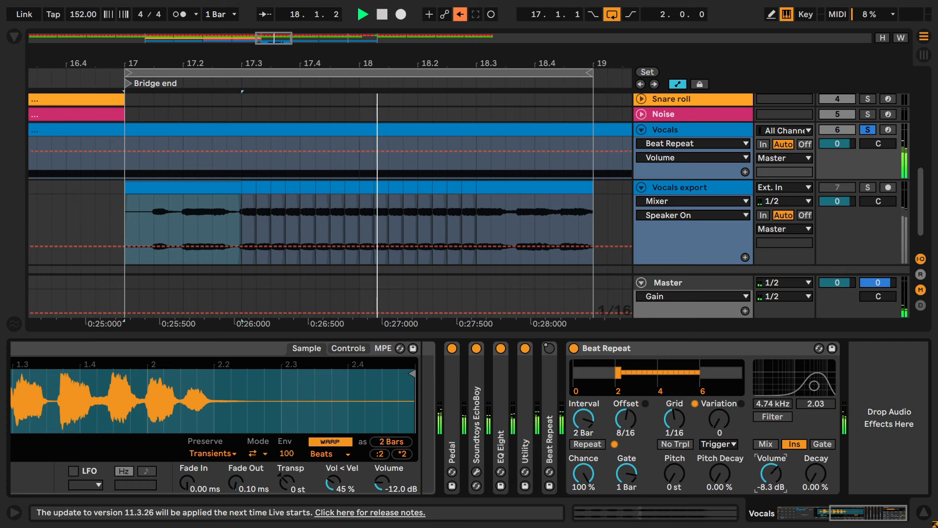
{"action": "left_click_drag", "start_coordinate": [768, 474], "coordinate": [768, 493]}
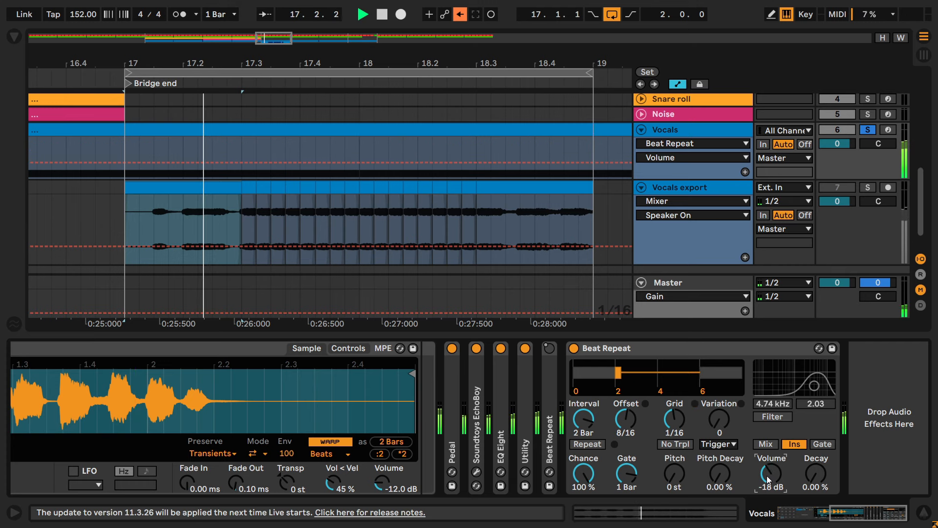
{"action": "key", "text": "space"}
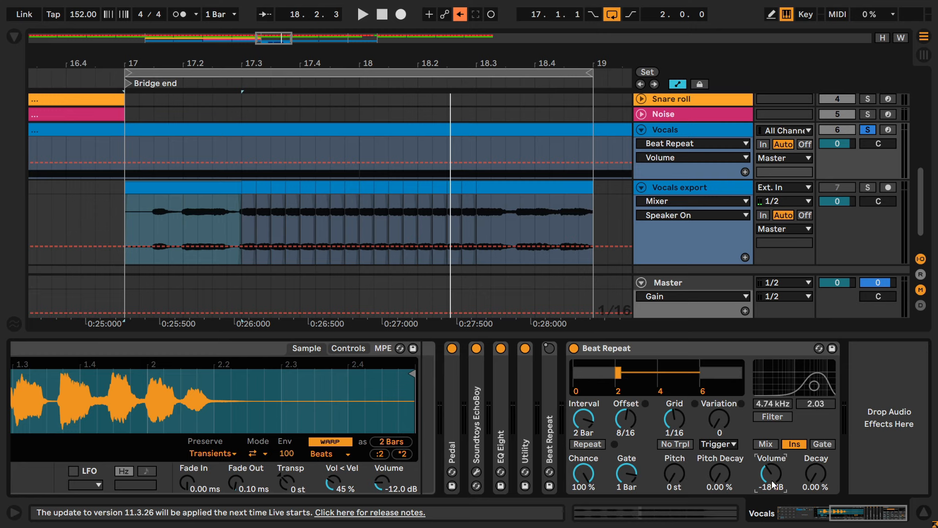
{"action": "left_click_drag", "start_coordinate": [771, 472], "coordinate": [771, 430]}
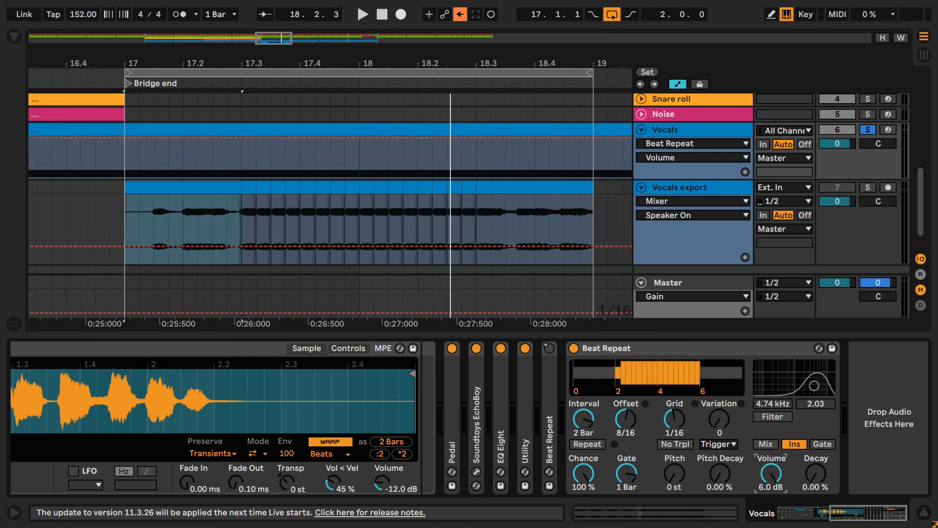
{"action": "double_click", "coordinate": [771, 474]}
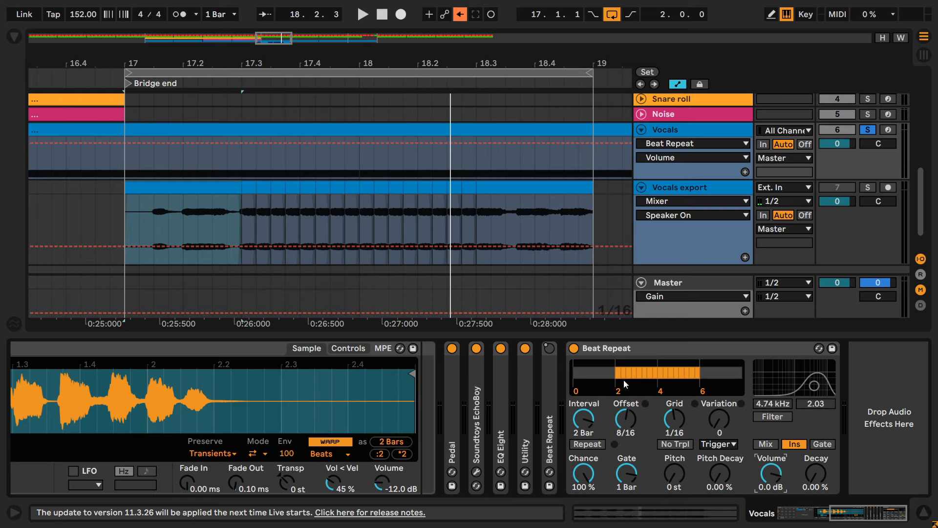
Raise Beat Repeat's Decay to 27.8% and audition the looped Vocals section
{"action": "left_click_drag", "start_coordinate": [826, 469], "coordinate": [827, 452]}
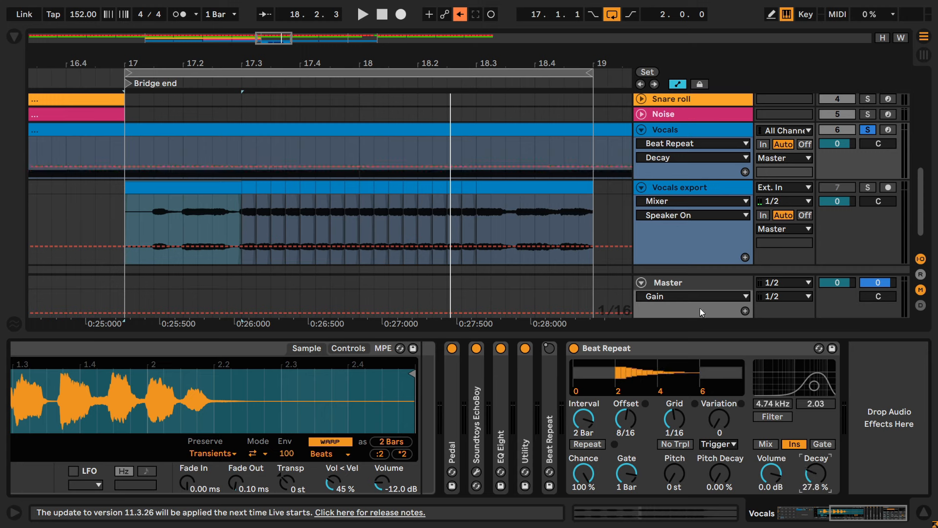
{"action": "key", "text": "space"}
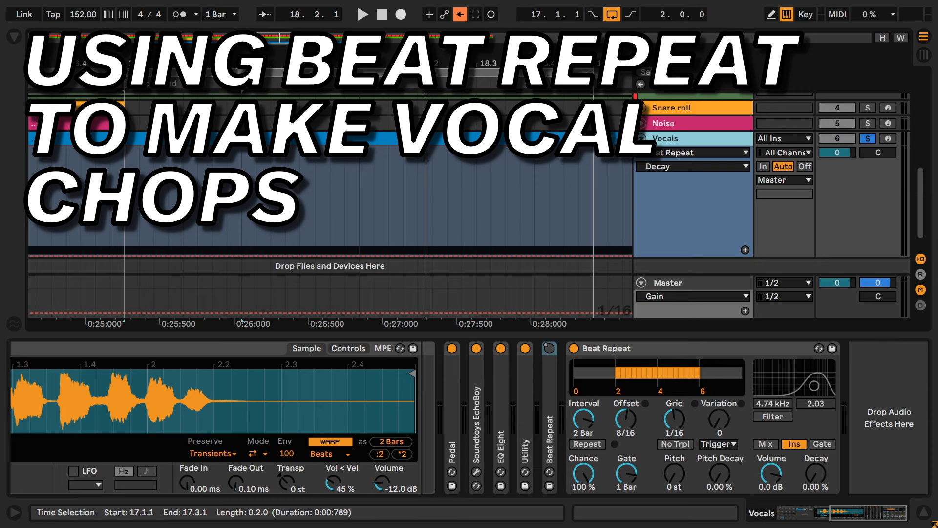
Take the Vocals track out of solo and play the Bridge end loop from 17.1.1 with all tracks
{"action": "left_click", "coordinate": [356, 187]}
{"action": "right_click", "coordinate": [746, 230]}
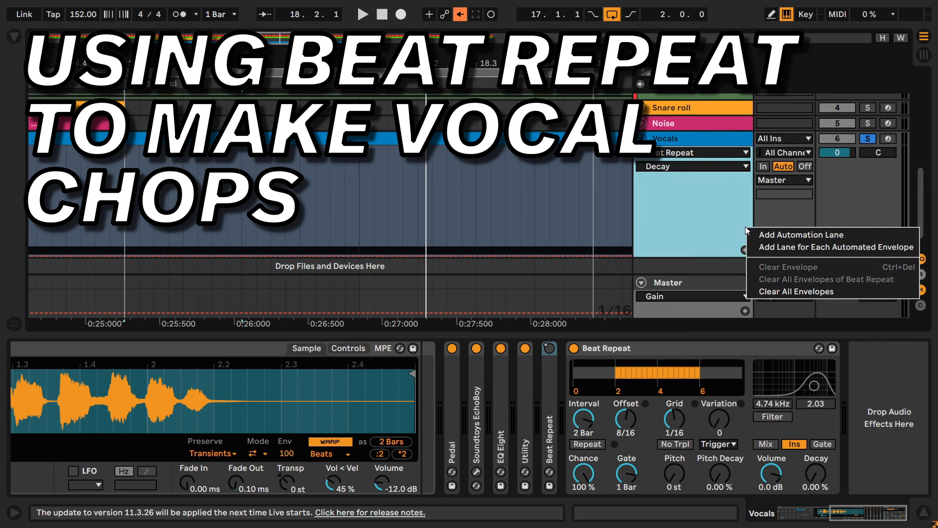
{"action": "left_click", "coordinate": [861, 207]}
{"action": "left_click", "coordinate": [867, 138]}
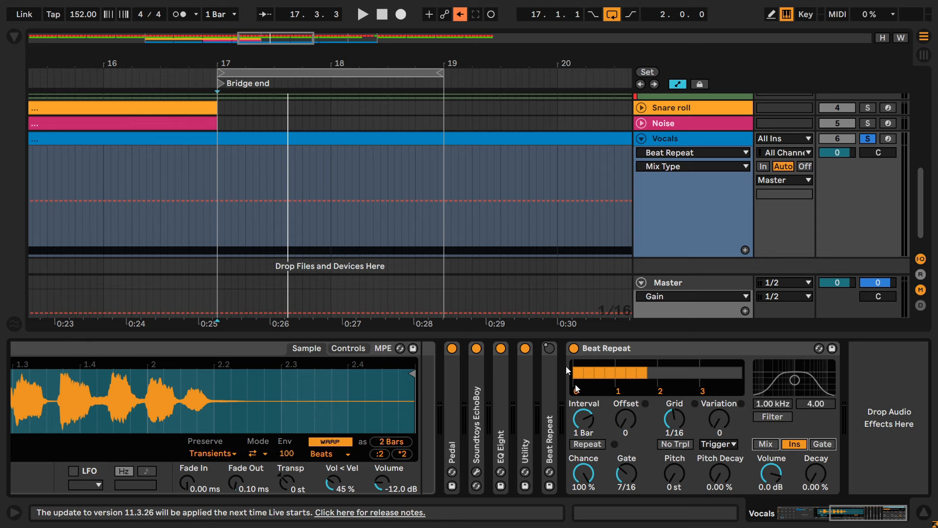
{"action": "left_click", "coordinate": [865, 138]}
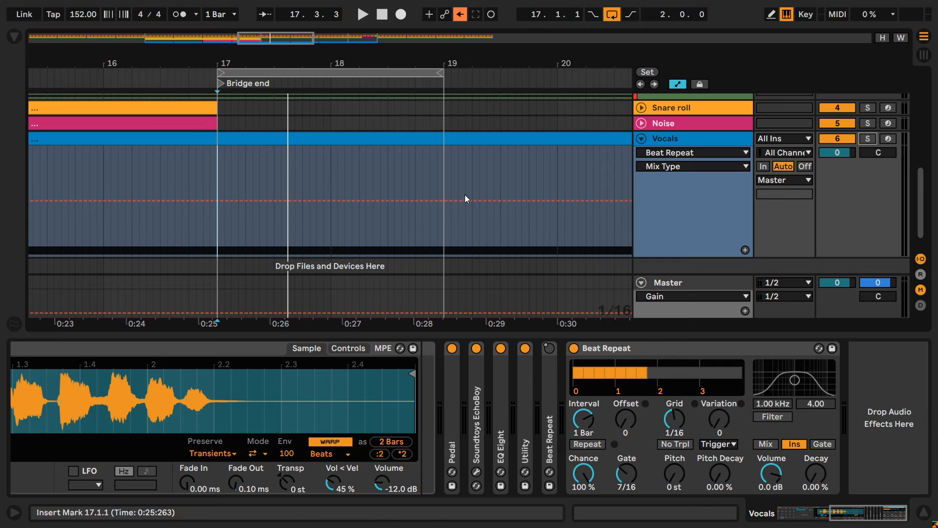
{"action": "key", "text": "space"}
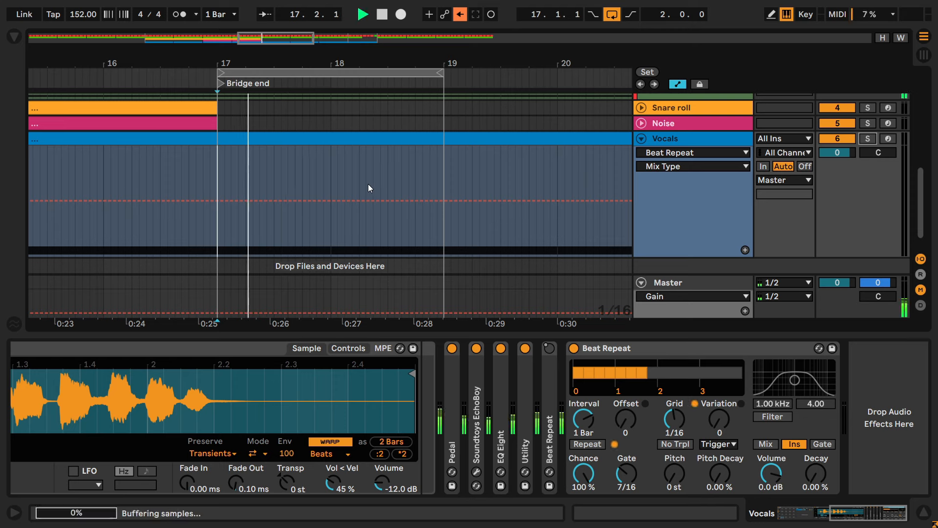
Audition the loop with Beat Repeat's Interval at 1/2 and 1/4, and return it to 1 Bar
{"action": "left_click", "coordinate": [587, 422]}
{"action": "scroll", "coordinate": [587, 422], "scroll_direction": "down", "scroll_amount": 1}
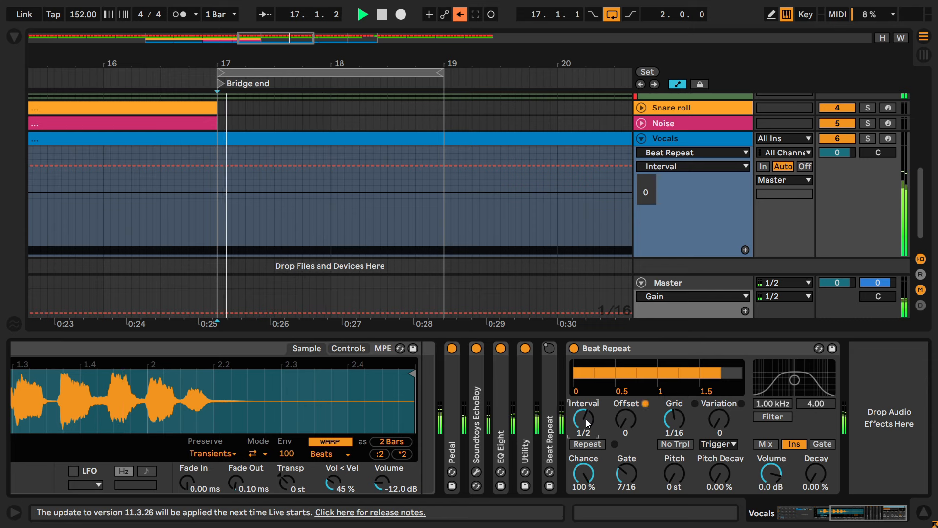
{"action": "scroll", "coordinate": [587, 422], "scroll_direction": "down", "scroll_amount": 1}
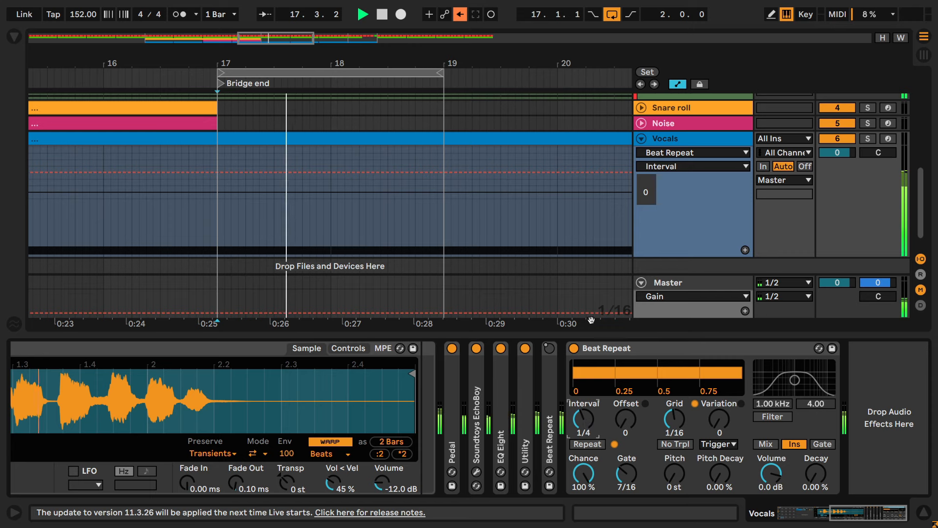
{"action": "key", "text": "Up"}
{"action": "key", "text": "Up"}
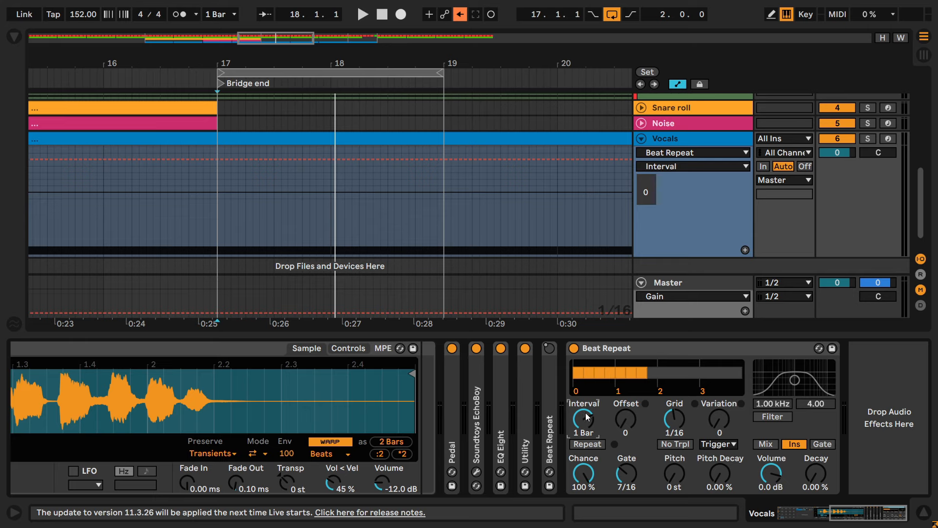
Try Beat Repeat's Interval at 2 Bar and set it back to 1 Bar
{"action": "scroll", "coordinate": [587, 416], "scroll_direction": "up", "scroll_amount": 1}
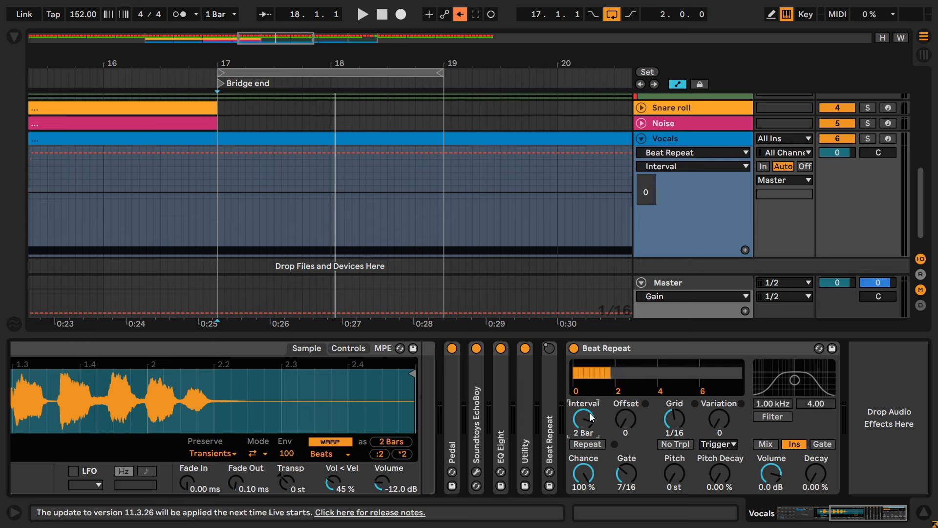
{"action": "scroll", "coordinate": [591, 416], "scroll_direction": "down", "scroll_amount": 1}
{"action": "left_click_drag", "start_coordinate": [606, 405], "coordinate": [598, 390]}
{"action": "key", "text": "Down"}
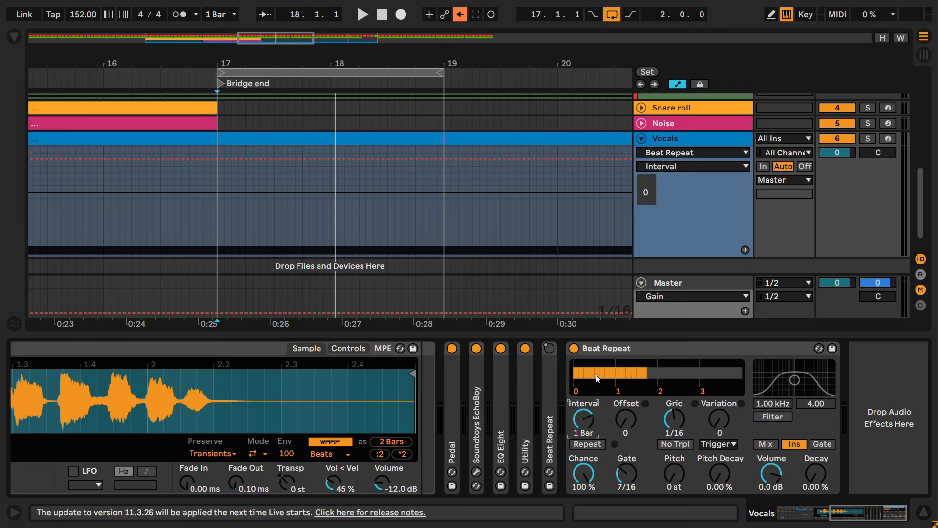
Raise Beat Repeat's Offset to 3/16, and audition the loop with it at 6/16 and 7/16
{"action": "left_click", "coordinate": [623, 415]}
{"action": "key", "text": "Up"}
{"action": "key", "text": "Up"}
{"action": "key", "text": "Up"}
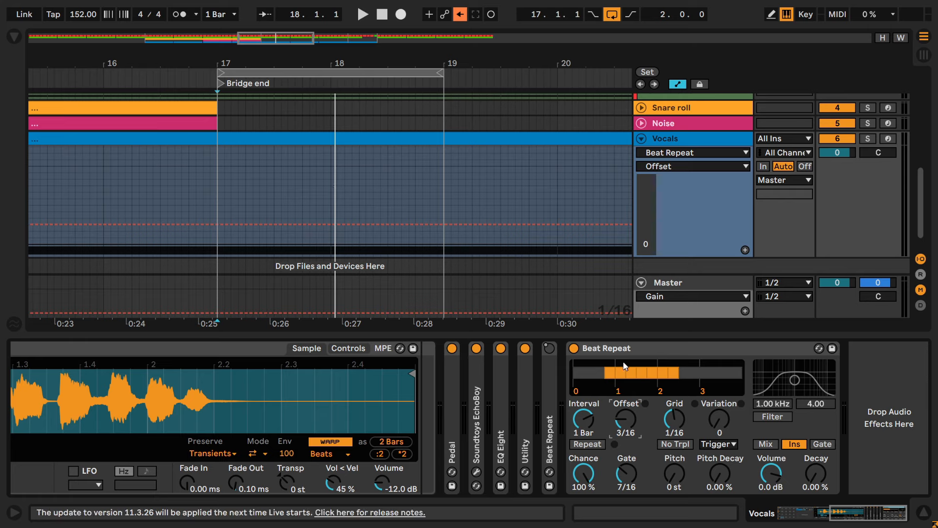
{"action": "left_click_drag", "start_coordinate": [603, 365], "coordinate": [618, 377]}
{"action": "key", "text": "space"}
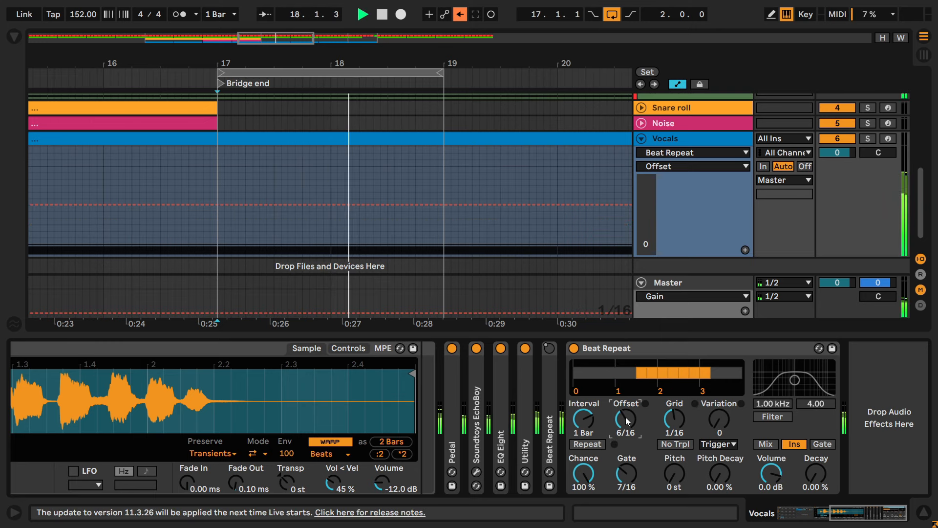
{"action": "key", "text": "space"}
{"action": "scroll", "coordinate": [626, 420], "scroll_direction": "up", "scroll_amount": 1}
{"action": "key", "text": "space"}
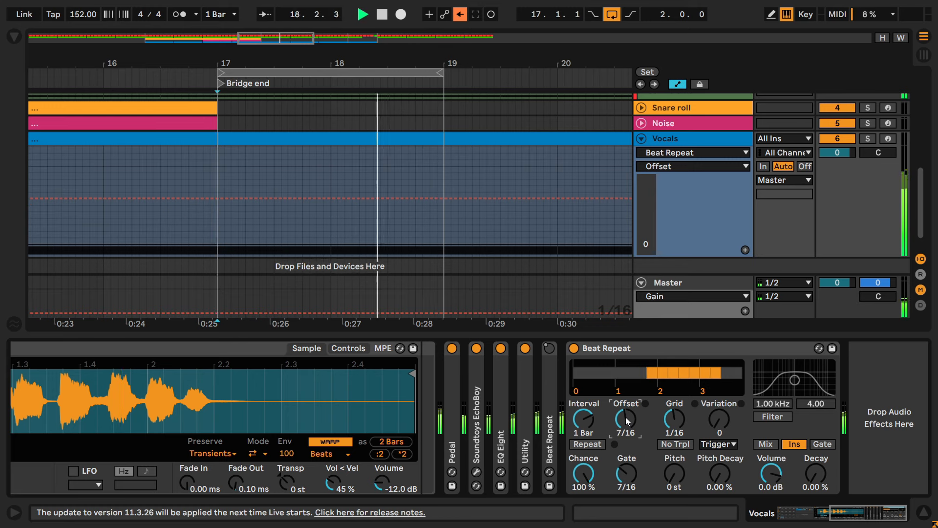
Audition the loop with Beat Repeat's Offset at 5/16 and 3/16, and settle on 4/16
{"action": "key", "text": "space"}
{"action": "key", "text": "Down"}
{"action": "key", "text": "Down"}
{"action": "key", "text": "space"}
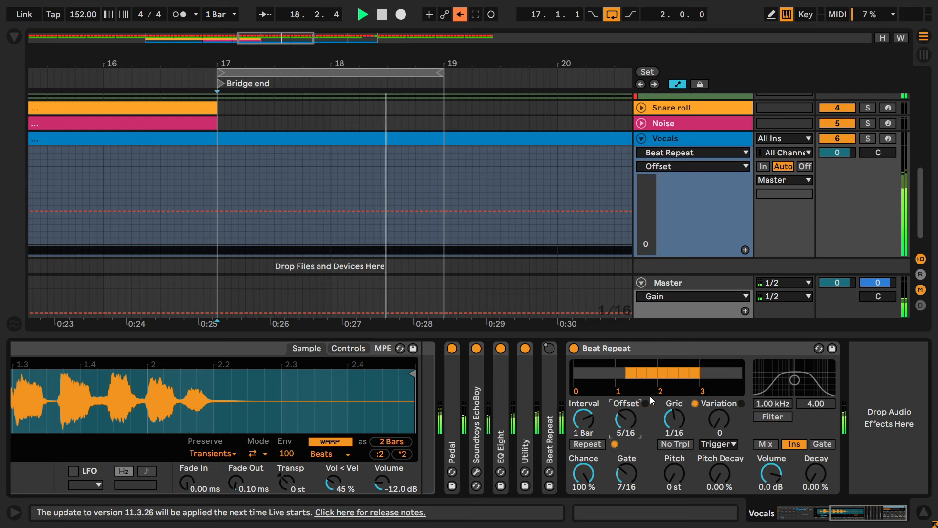
{"action": "key", "text": "Down"}
{"action": "key", "text": "Down"}
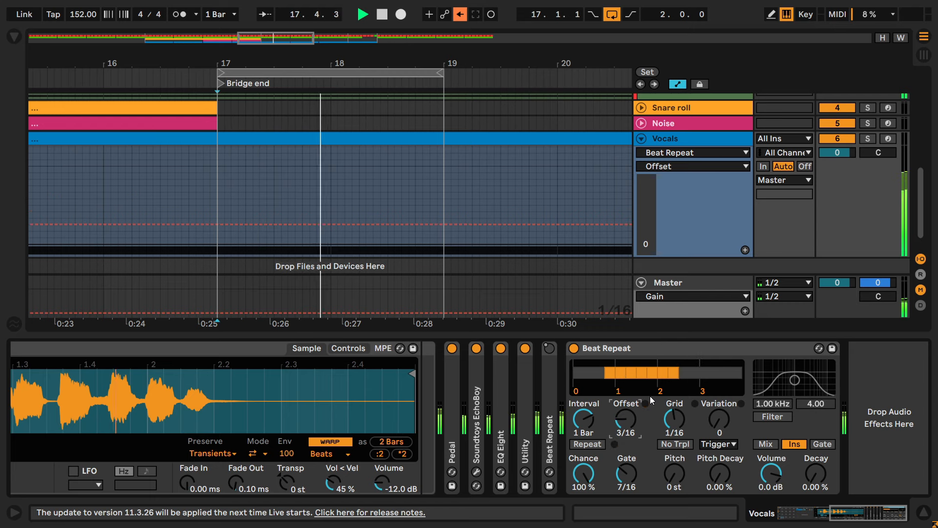
{"action": "key", "text": "Up"}
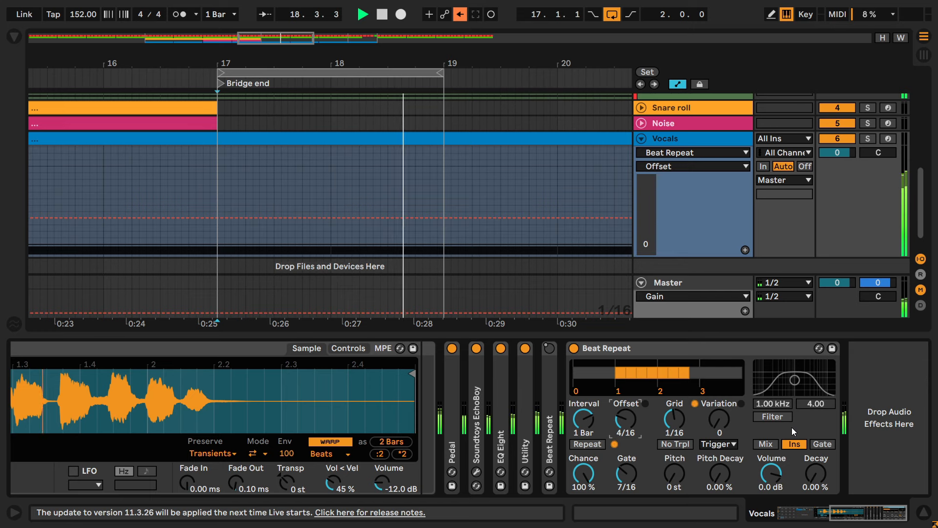
{"action": "key", "text": "space"}
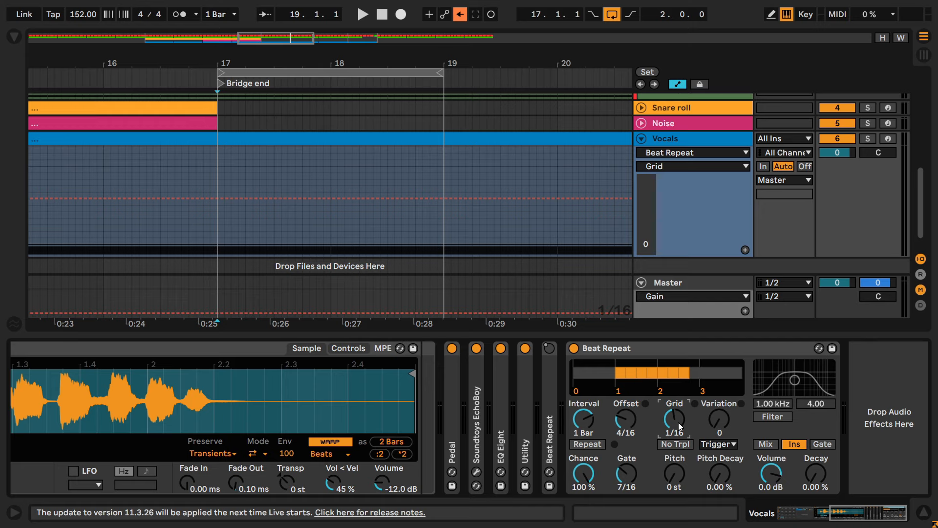
Audition the loop with Beat Repeat's Grid set to 1/8
{"action": "left_click_drag", "start_coordinate": [671, 421], "coordinate": [671, 421]}
{"action": "key", "text": "space"}
{"action": "left_click_drag", "start_coordinate": [681, 417], "coordinate": [691, 436]}
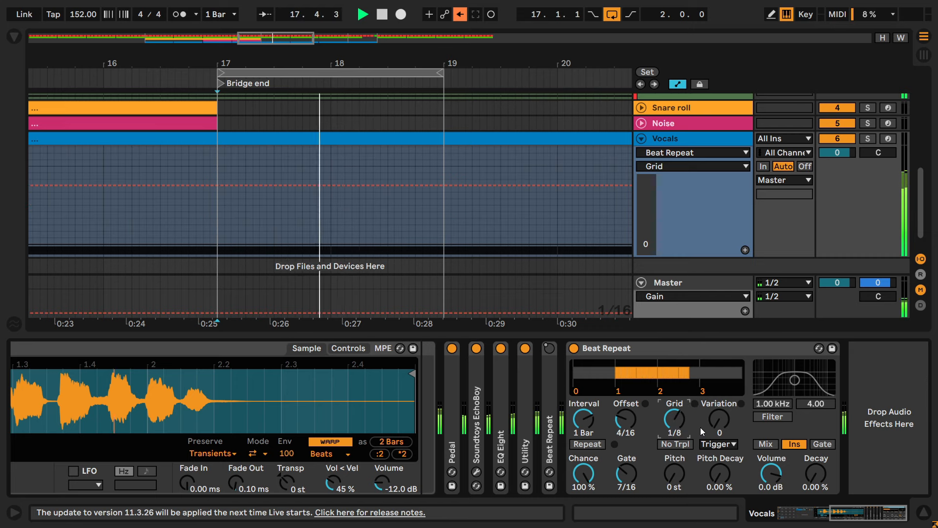
{"action": "key", "text": "space"}
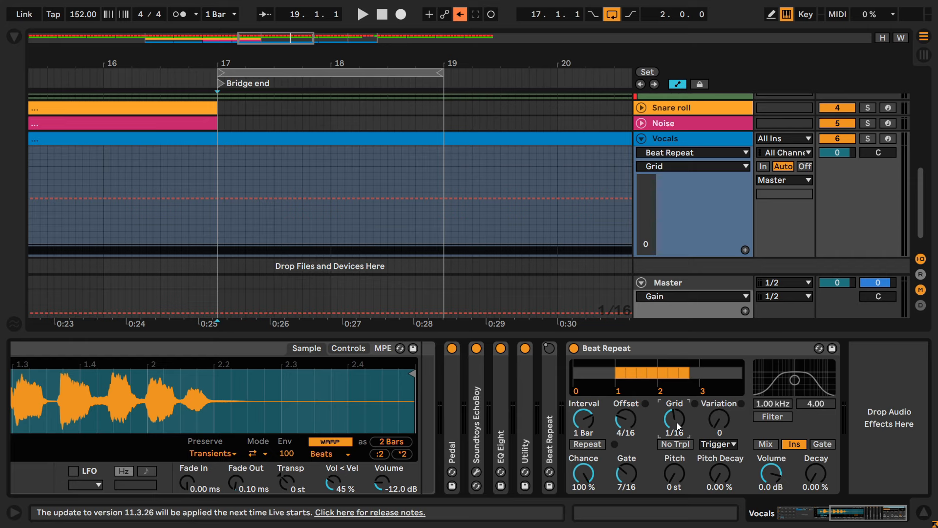
Step Beat Repeat's Grid up and back to 1/16, and raise its Gate to 8/16
{"action": "key", "text": "Up"}
{"action": "key", "text": "Up"}
{"action": "key", "text": "Up"}
{"action": "key", "text": "Up"}
{"action": "key", "text": "Down"}
{"action": "key", "text": "Down"}
{"action": "key", "text": "Down"}
{"action": "key", "text": "Down"}
{"action": "left_click", "coordinate": [626, 473]}
{"action": "key", "text": "Up"}
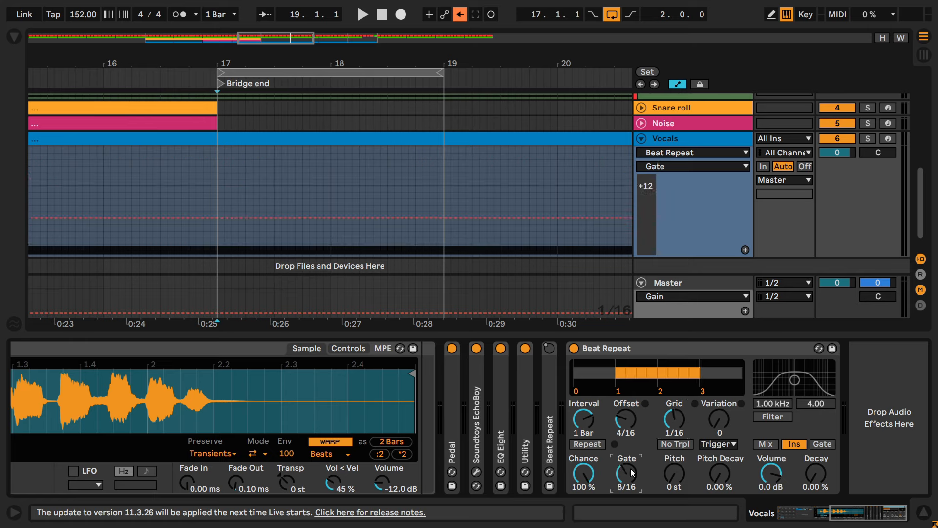
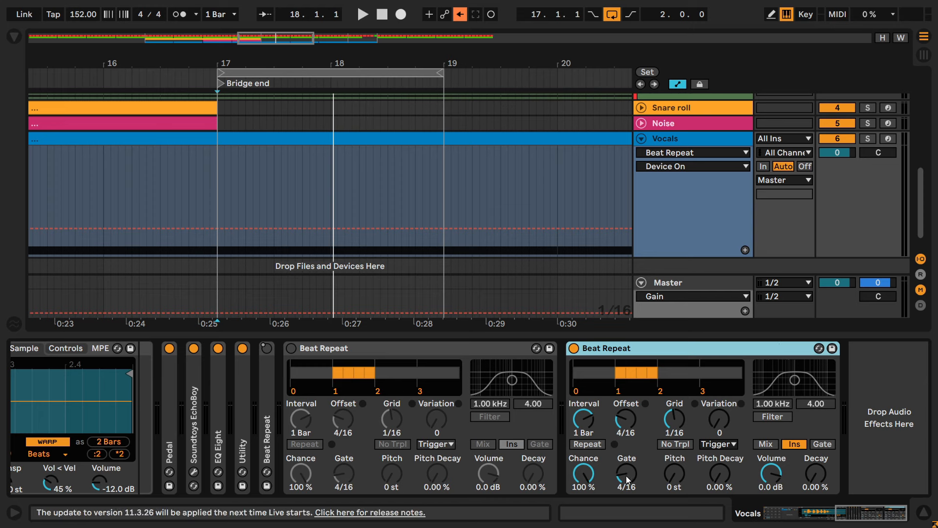
Audition the loop with the second Beat Repeat's Gate at 12/16, and return the Gate to 4/16
{"action": "left_click_drag", "start_coordinate": [626, 478], "coordinate": [629, 475]}
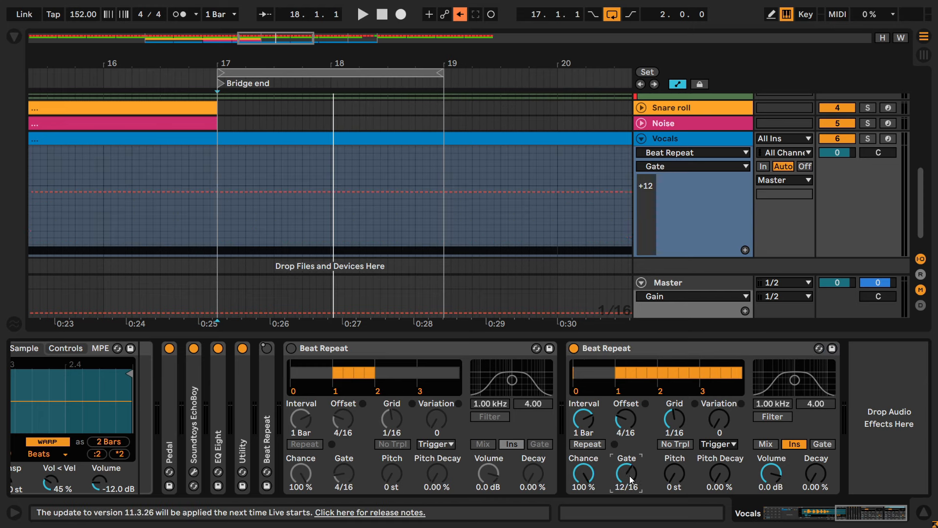
{"action": "key", "text": "space"}
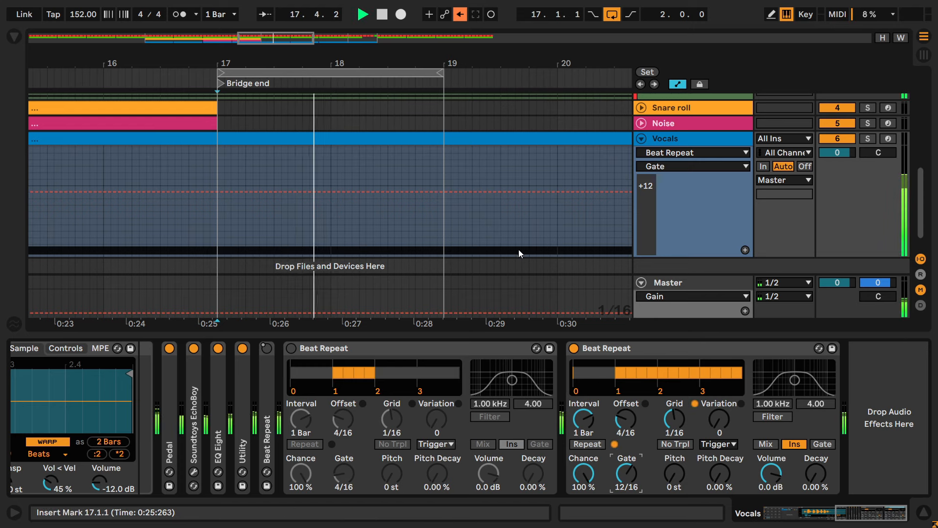
{"action": "key", "text": "space"}
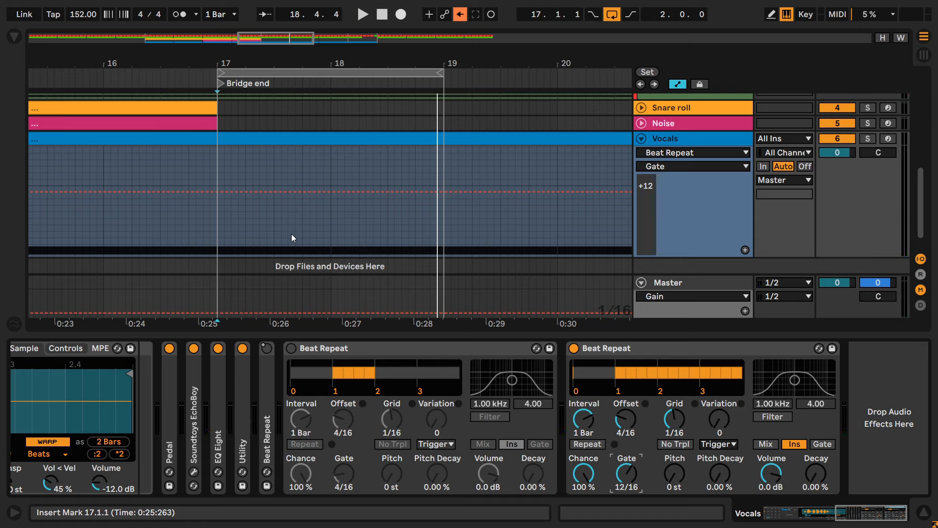
{"action": "left_click_drag", "start_coordinate": [629, 470], "coordinate": [634, 478]}
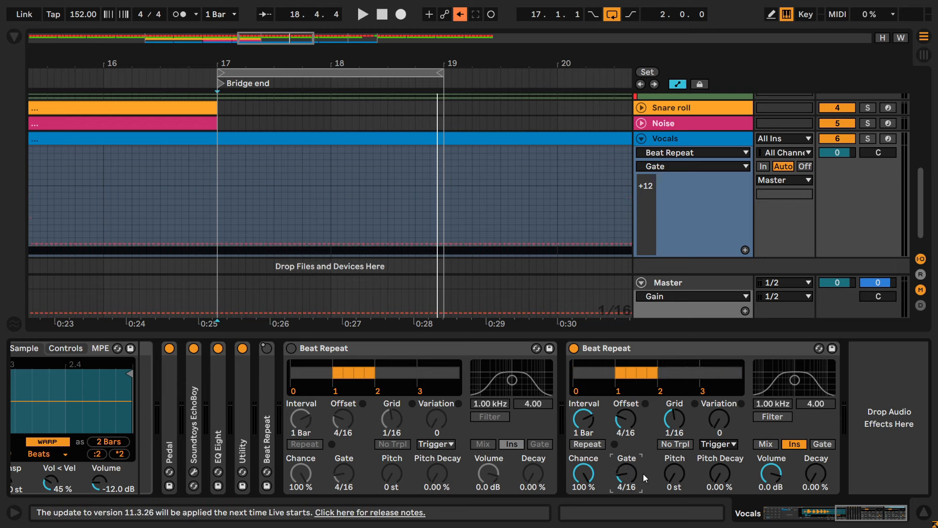
Set the second Beat Repeat's Interval to 1/4 and audition the loop
{"action": "left_click_drag", "start_coordinate": [572, 417], "coordinate": [602, 430]}
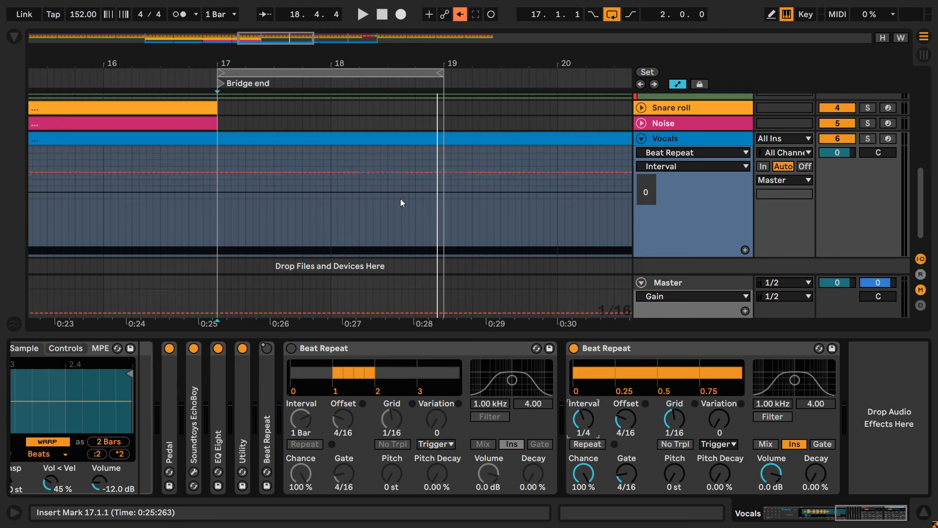
{"action": "key", "text": "space"}
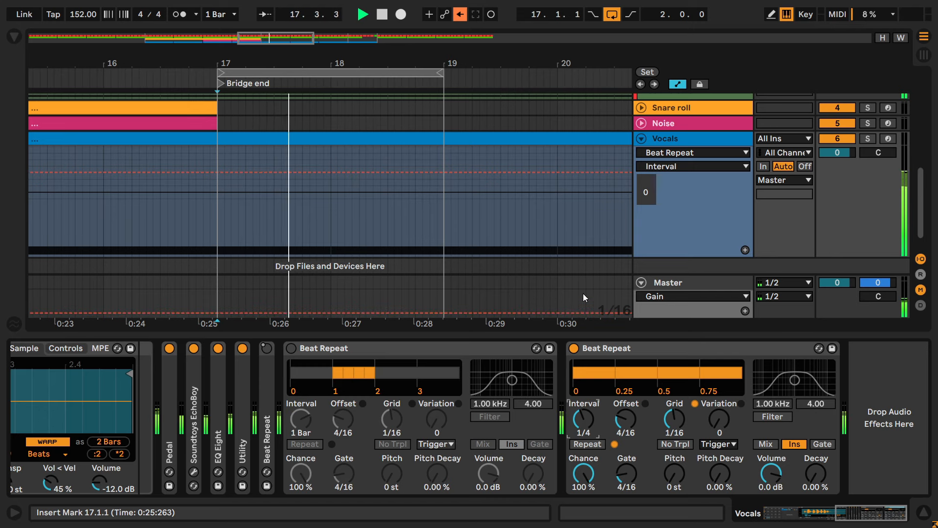
{"action": "key", "text": "space"}
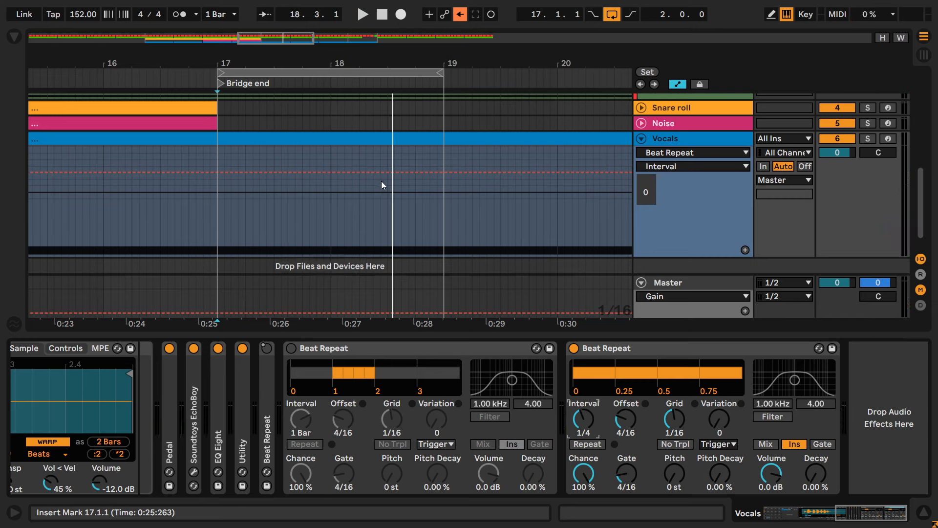
Lower the second Beat Repeat's Offset stepwise through 3/16 and 2/16 to 1/16 while auditioning the loop
{"action": "left_click", "coordinate": [635, 430]}
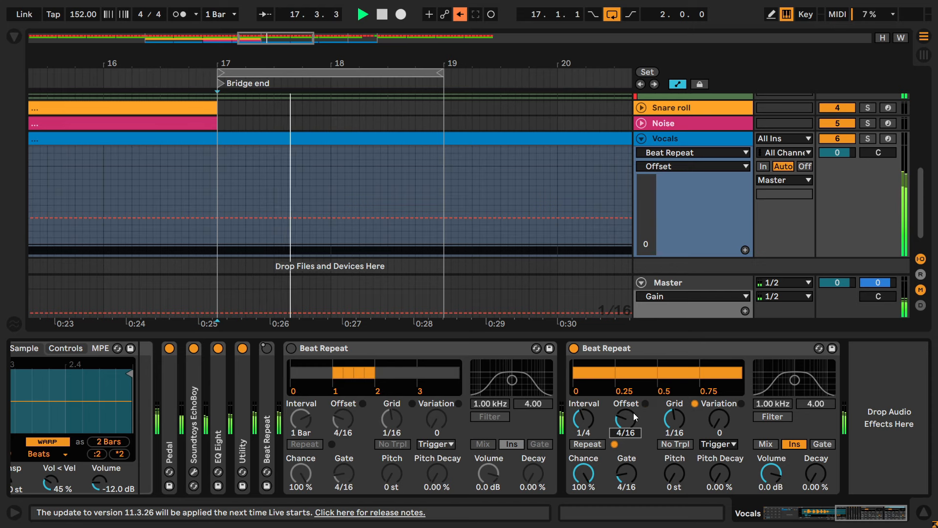
{"action": "key", "text": "Down"}
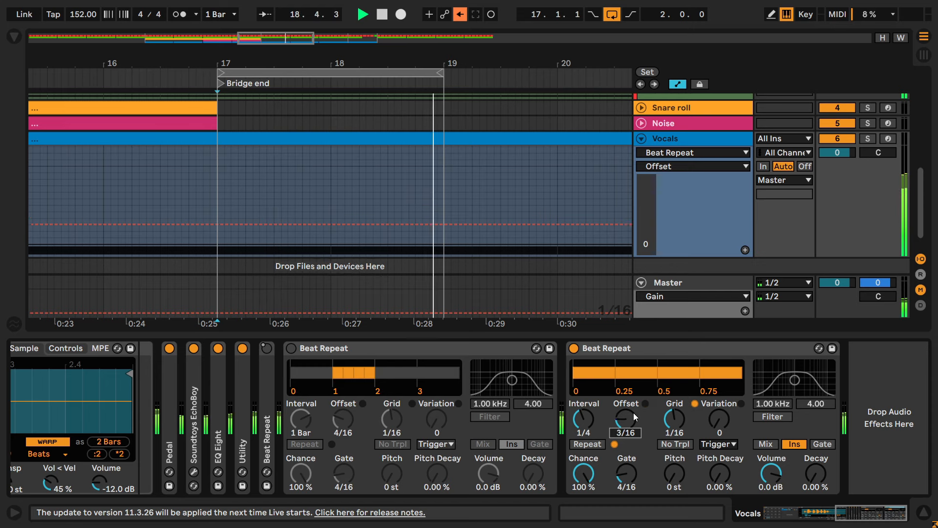
{"action": "key", "text": "Down"}
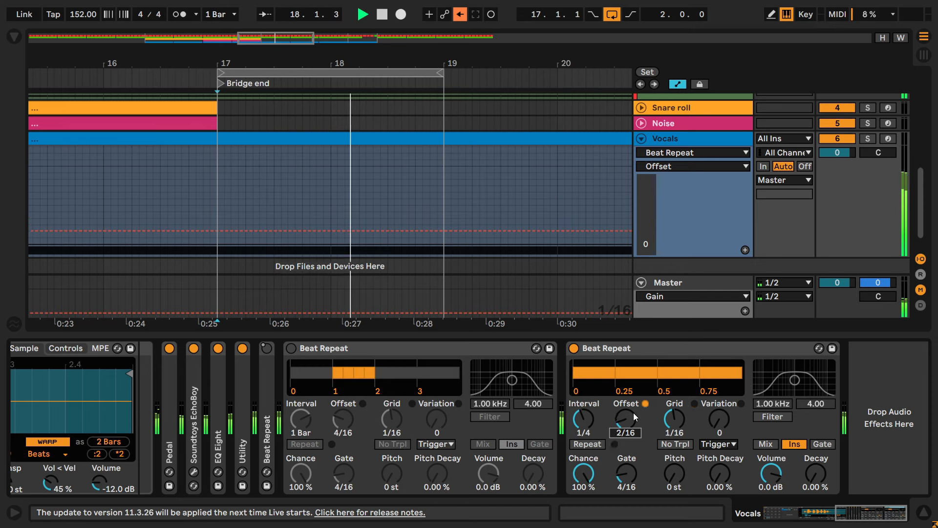
{"action": "key", "text": "Down"}
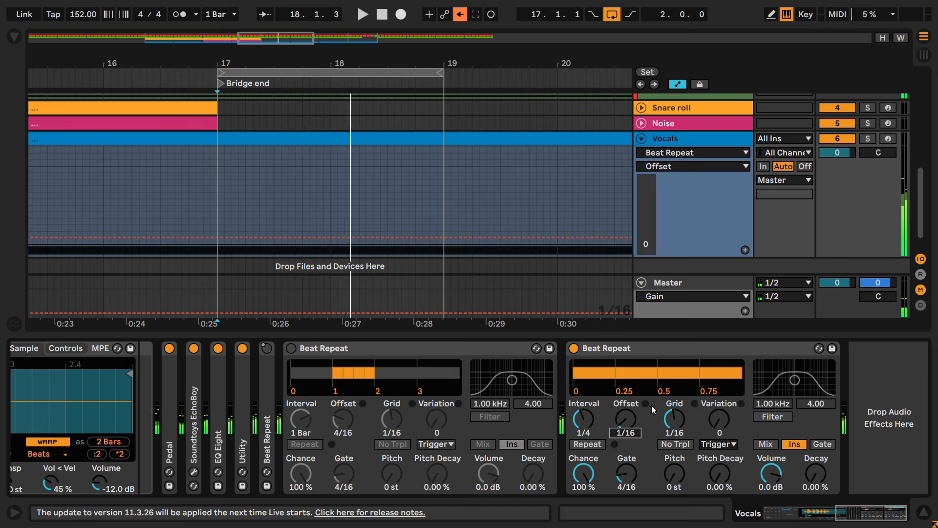
Set the second Beat Repeat's Grid to 1/8, auditioning the loop with it at 1/4 as well
{"action": "left_click", "coordinate": [674, 418]}
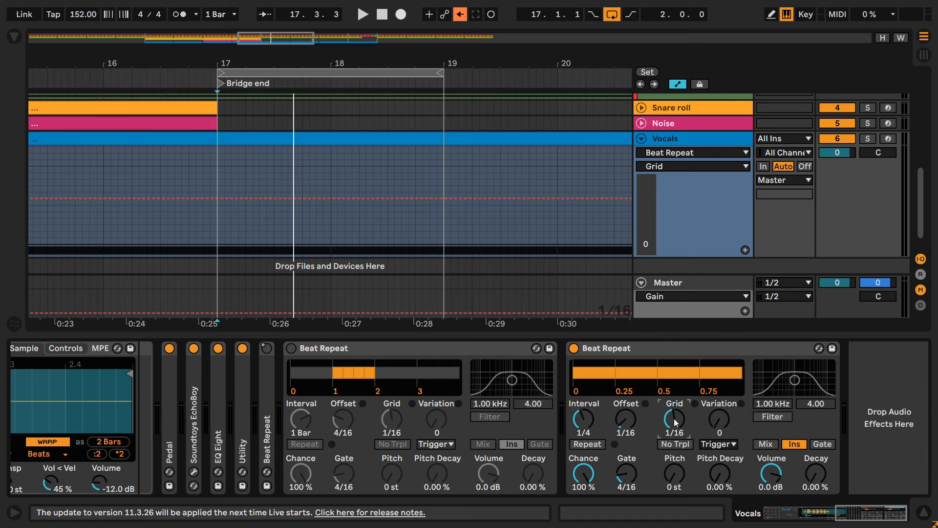
{"action": "scroll", "coordinate": [676, 422], "scroll_direction": "up", "scroll_amount": 1}
{"action": "key", "text": "space"}
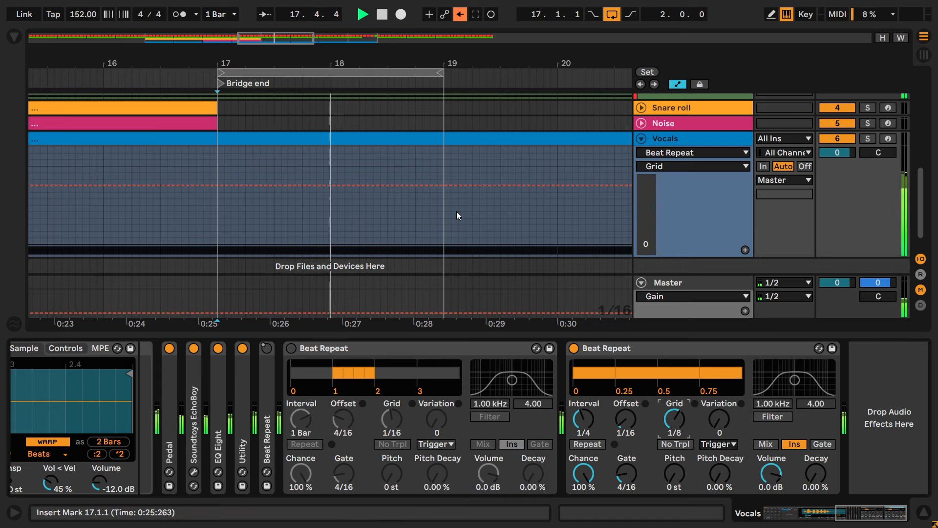
{"action": "key", "text": "Up"}
{"action": "key", "text": "Up"}
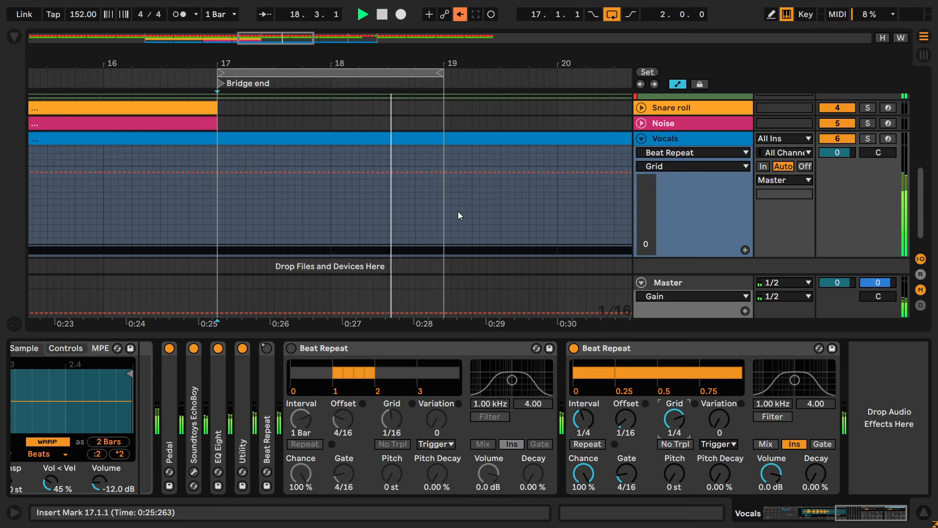
{"action": "key", "text": "Down"}
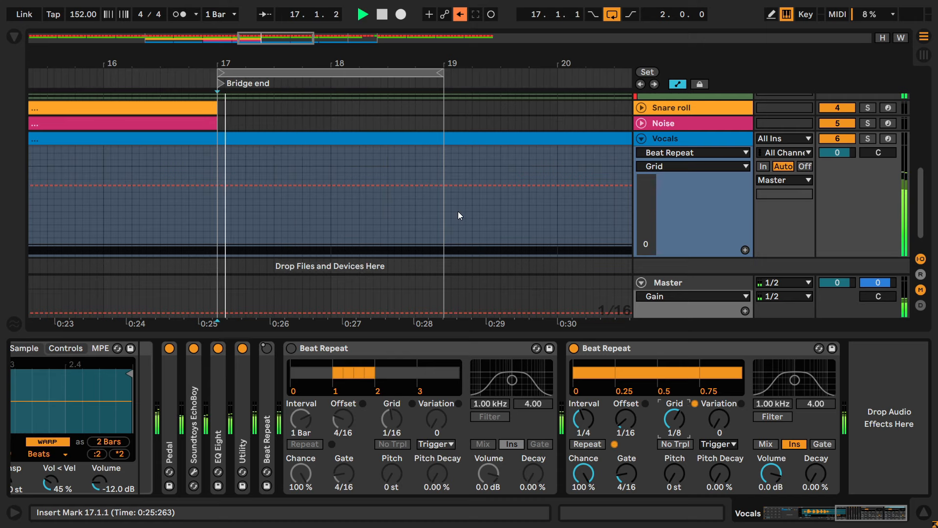
Audition the loop with the second Beat Repeat's Grid at 1/4, then return it to 1/8 and stop playback
{"action": "key", "text": "Up"}
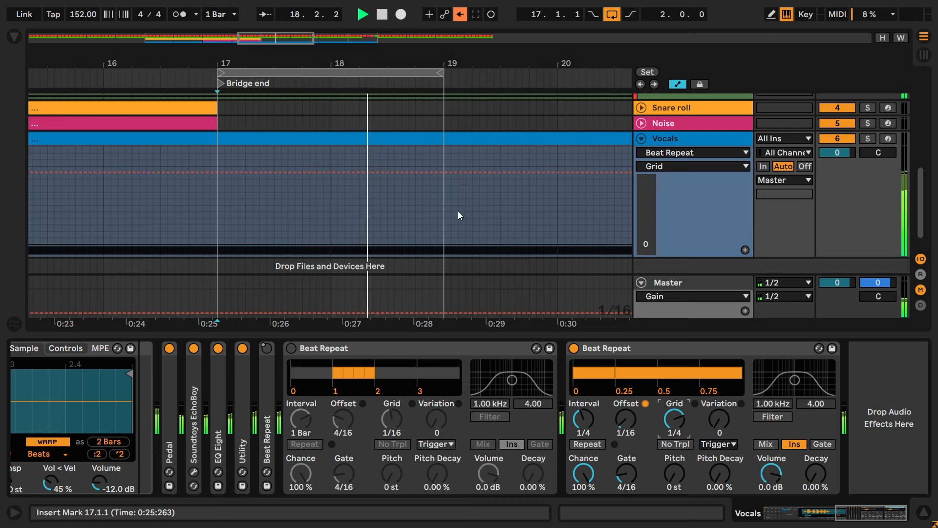
{"action": "key", "text": "space"}
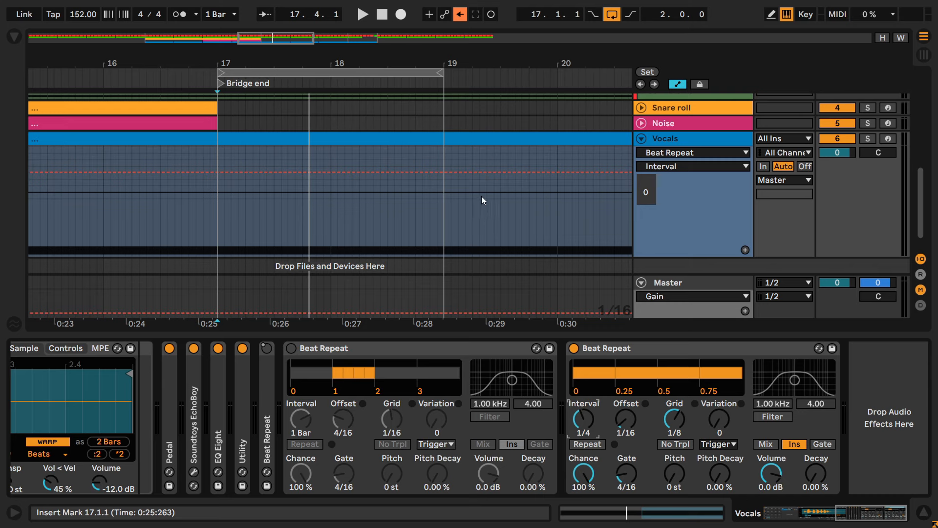
Solo the Vocals track and show the first Beat Repeat's Device On automation in a new lane
{"action": "left_click", "coordinate": [868, 138]}
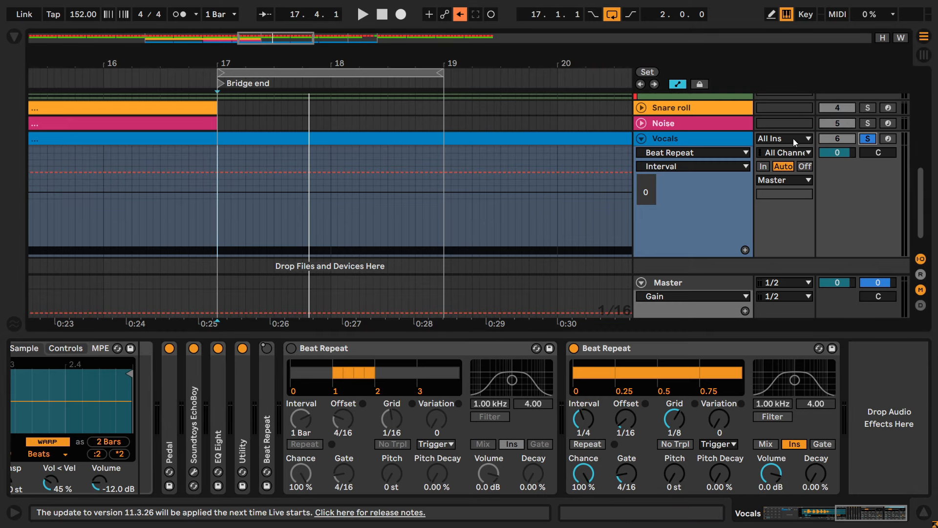
{"action": "scroll", "coordinate": [498, 169], "scroll_direction": "down", "scroll_amount": 1}
{"action": "left_click_drag", "start_coordinate": [278, 38], "coordinate": [287, 371]}
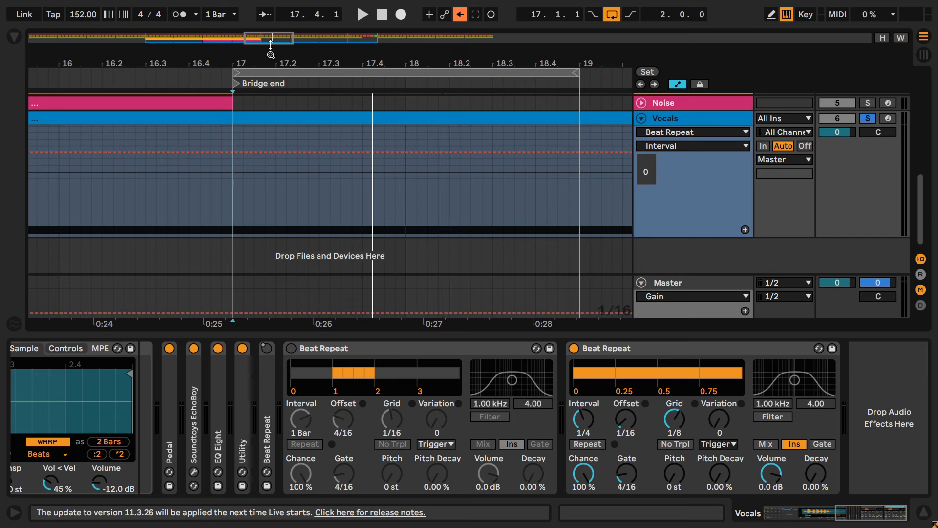
{"action": "right_click", "coordinate": [290, 348]}
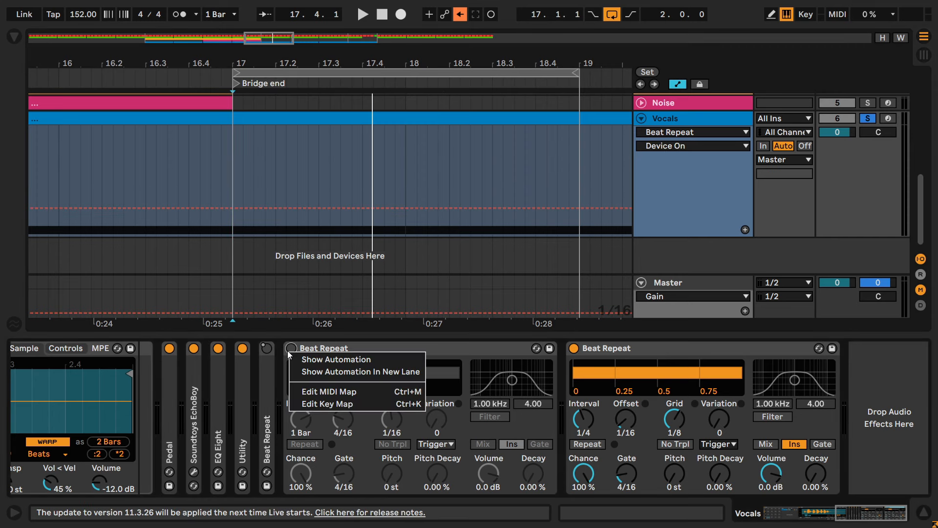
{"action": "left_click", "coordinate": [309, 372]}
Draw Device On automation that switches the first Beat Repeat on and the second one off from bar 17 to bar 18
{"action": "key", "text": "b"}
{"action": "left_click", "coordinate": [241, 195]}
{"action": "mouse_move", "coordinate": [241, 194]}
{"action": "left_mouse_down"}
{"action": "mouse_move", "coordinate": [304, 203]}
{"action": "mouse_move", "coordinate": [404, 192]}
{"action": "mouse_move", "coordinate": [410, 203]}
{"action": "mouse_move", "coordinate": [571, 225]}
{"action": "left_mouse_up"}
{"action": "scroll", "coordinate": [496, 168], "scroll_direction": "down", "scroll_amount": 3}
{"action": "left_click_drag", "start_coordinate": [410, 165], "coordinate": [590, 145]}
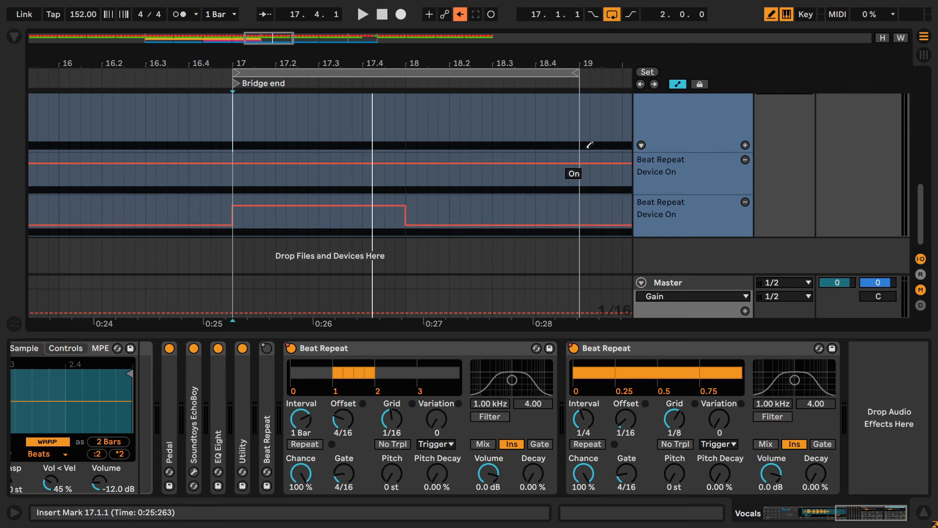
{"action": "left_click_drag", "start_coordinate": [401, 183], "coordinate": [246, 183]}
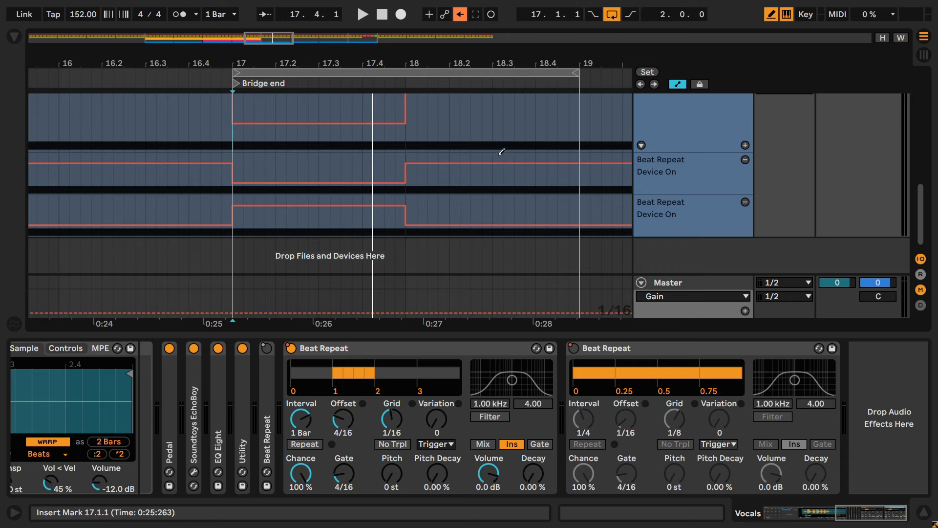
Audition the loop with the on/off automation alternating between the two Beat Repeats
{"action": "scroll", "coordinate": [502, 150], "scroll_direction": "up", "scroll_amount": 5}
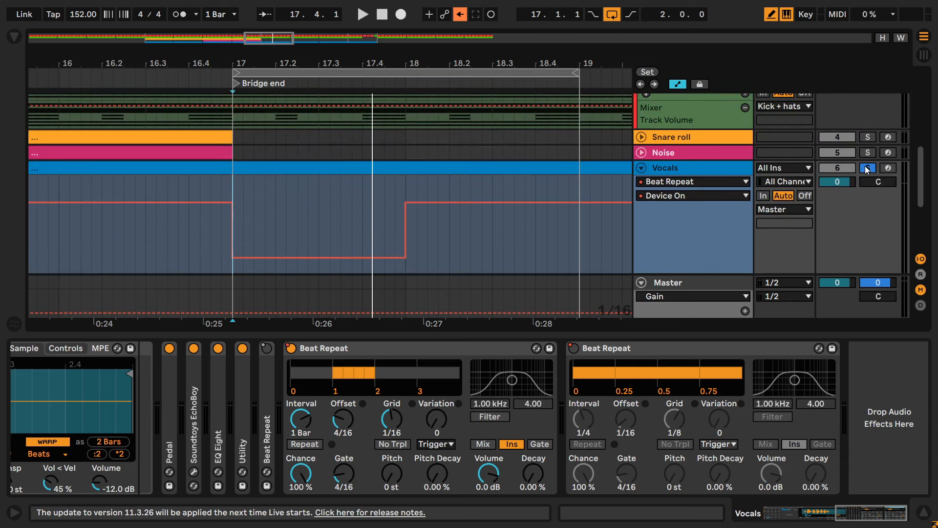
{"action": "left_click", "coordinate": [681, 170]}
{"action": "scroll", "coordinate": [568, 199], "scroll_direction": "down", "scroll_amount": 4}
{"action": "key", "text": "space"}
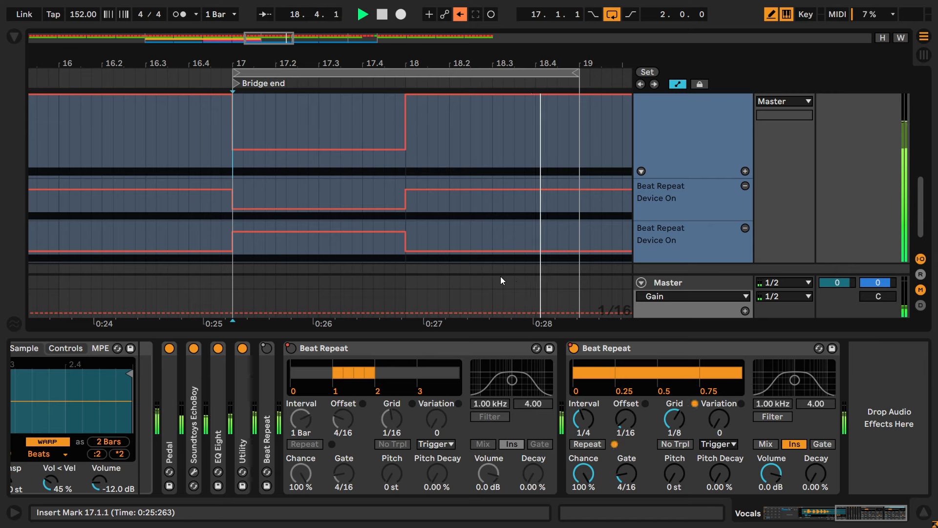
{"action": "key", "text": "space"}
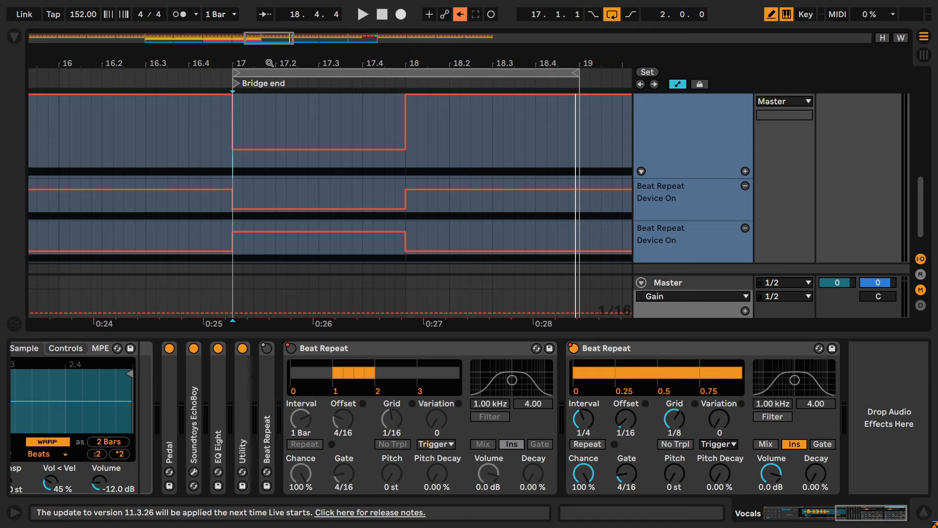
Rename the first expanded Beat Repeat device as BOTTOM
{"action": "left_click_drag", "start_coordinate": [268, 38], "coordinate": [408, 180]}
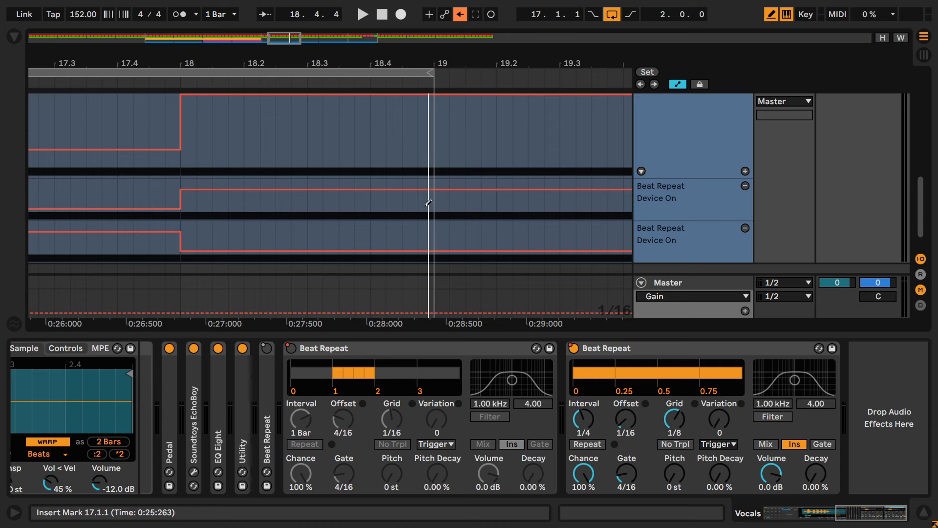
{"action": "left_click_drag", "start_coordinate": [133, 88], "coordinate": [262, 86]}
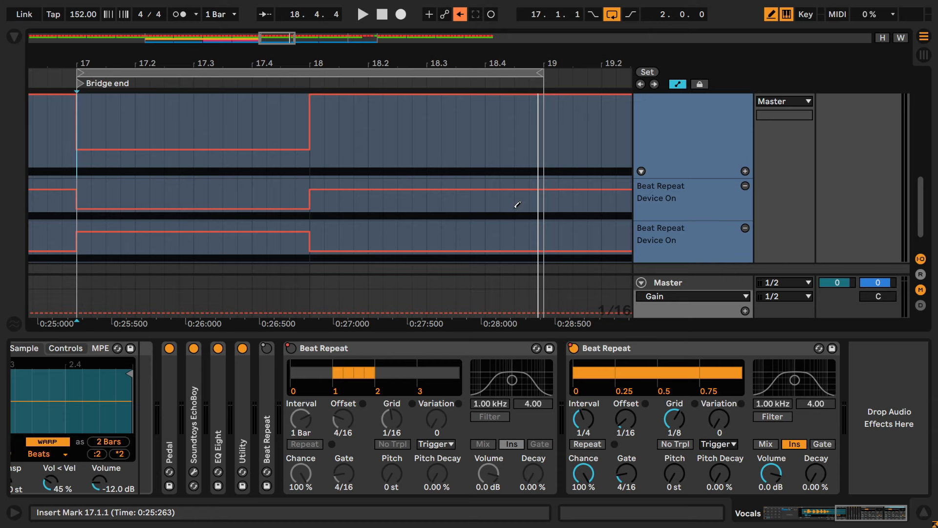
{"action": "right_click", "coordinate": [290, 347]}
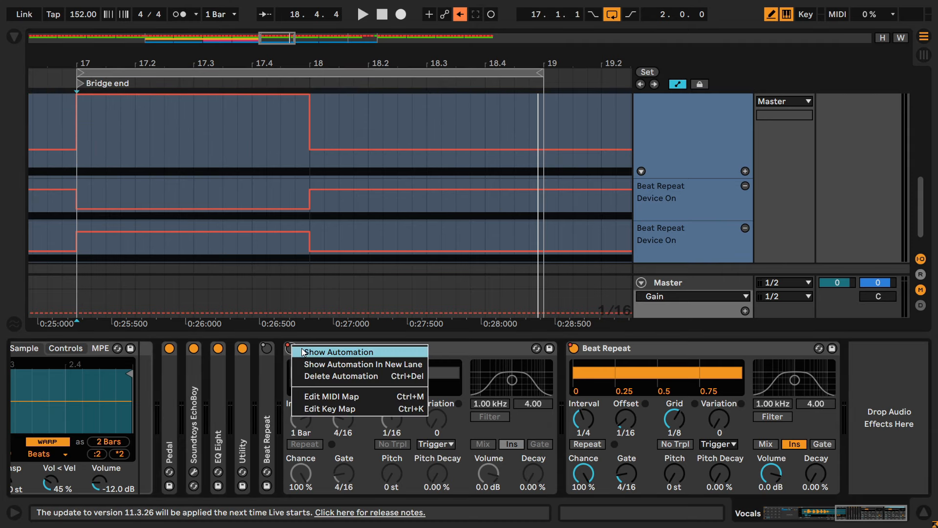
{"action": "left_click", "coordinate": [312, 350]}
{"action": "type", "text": "BOTTOM"}
{"action": "key", "text": "Return"}
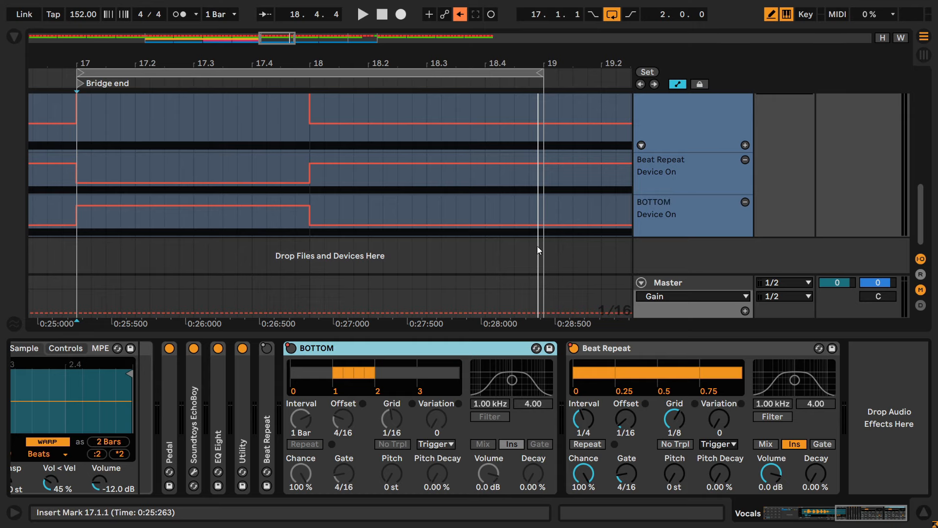
Draw BOTTOM's Device On automation so it switches on at the last sixteenth before bar 19, and leave draw mode
{"action": "left_click", "coordinate": [315, 349]}
{"action": "left_click", "coordinate": [651, 213]}
{"action": "left_click", "coordinate": [534, 197]}
{"action": "key", "text": "b"}
{"action": "left_click", "coordinate": [543, 226]}
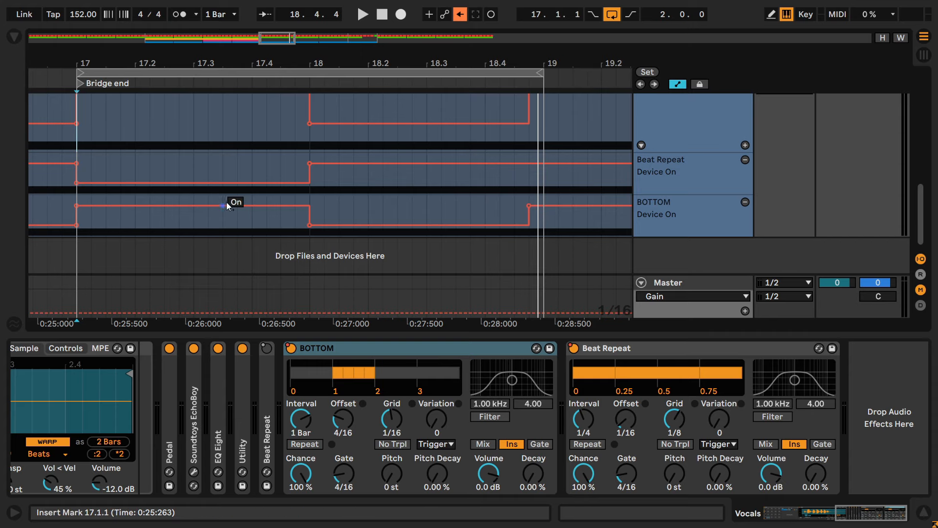
Audition the loop with BOTTOM switching on again just before bar 19
{"action": "scroll", "coordinate": [265, 233], "scroll_direction": "up", "scroll_amount": 1}
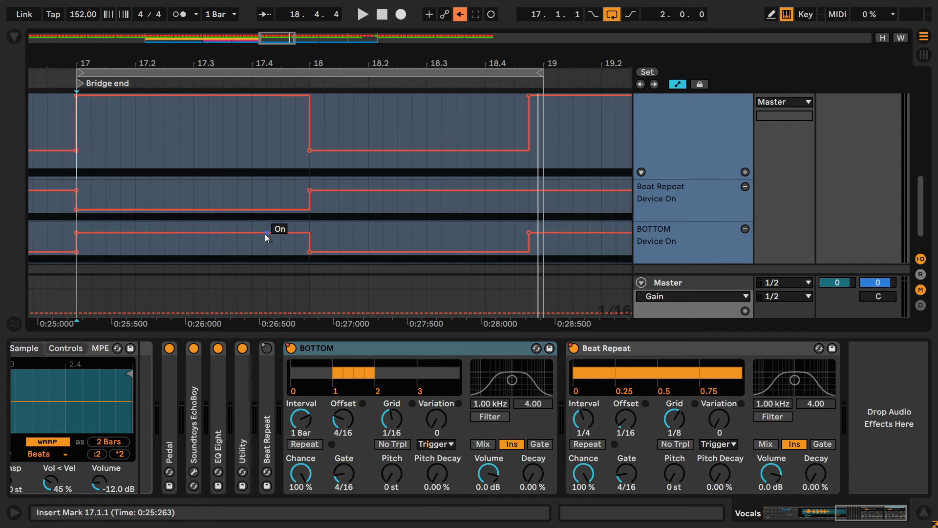
{"action": "key", "text": "space"}
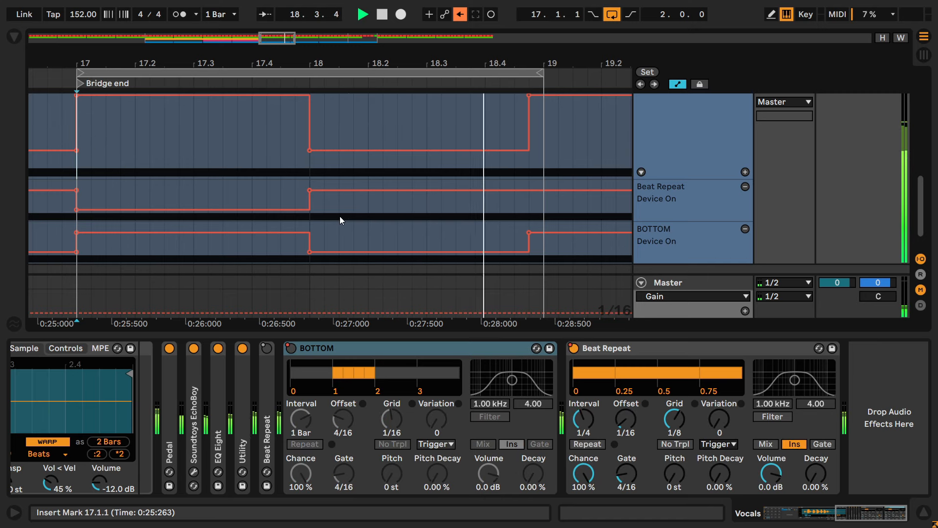
{"action": "key", "text": "space"}
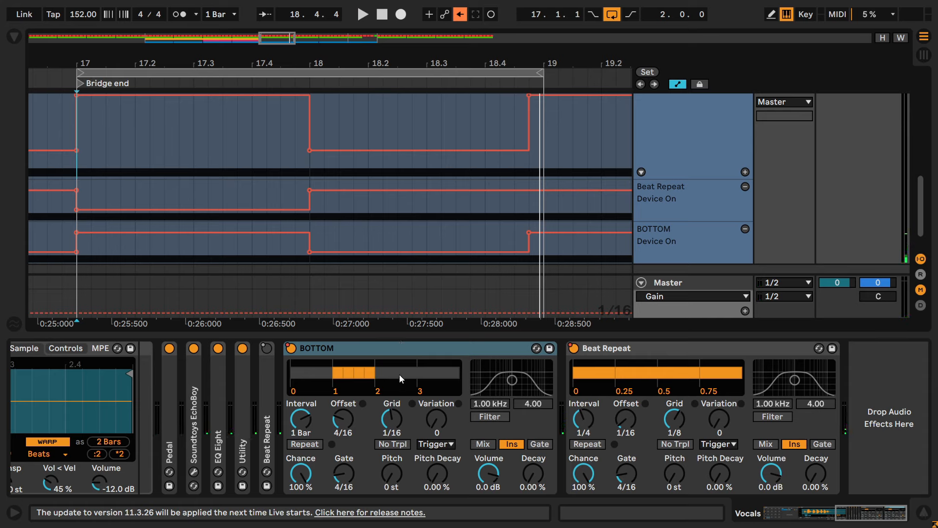
Delete BOTTOM and the Beat Repeat after it, and expand the remaining collapsed Beat Repeat on the Vocals track
{"action": "left_click", "coordinate": [410, 353]}
{"action": "left_click", "coordinate": [731, 344], "text": "shift"}
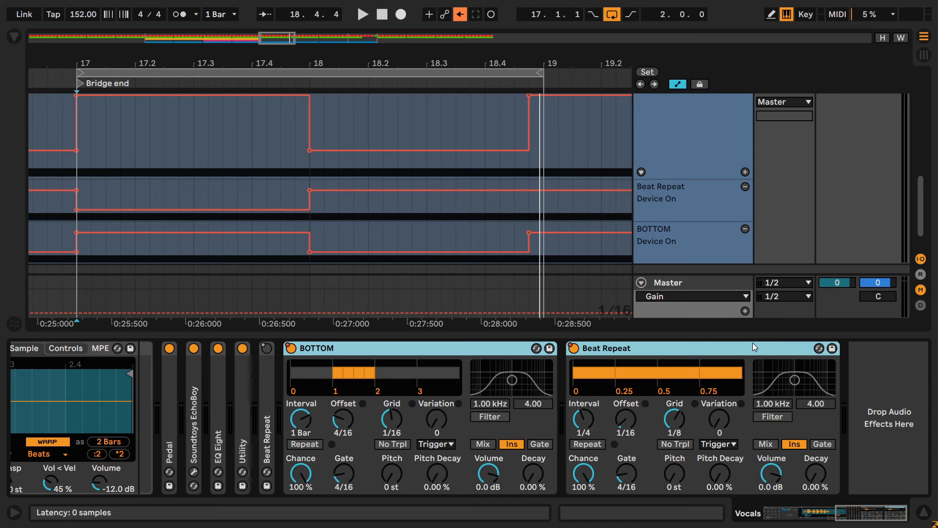
{"action": "key", "text": "Delete"}
{"action": "double_click", "coordinate": [271, 400]}
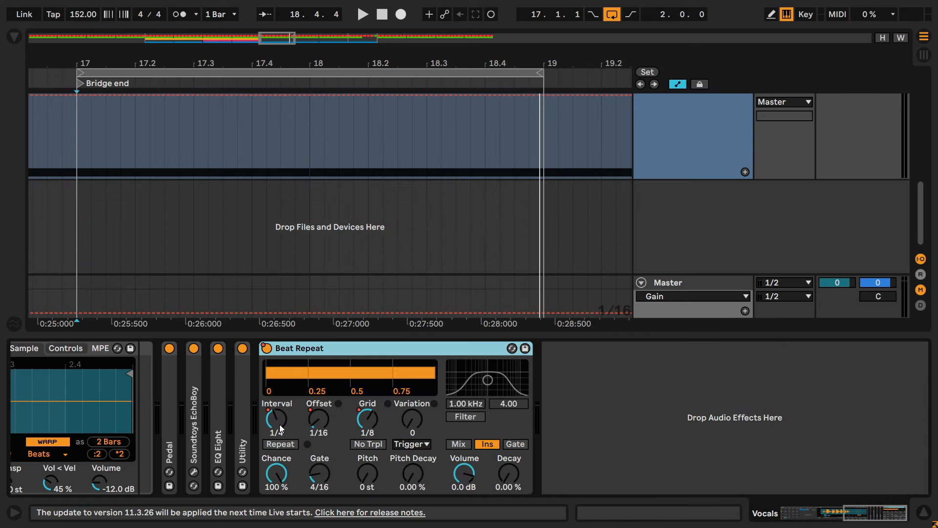
{"action": "left_click", "coordinate": [360, 418]}
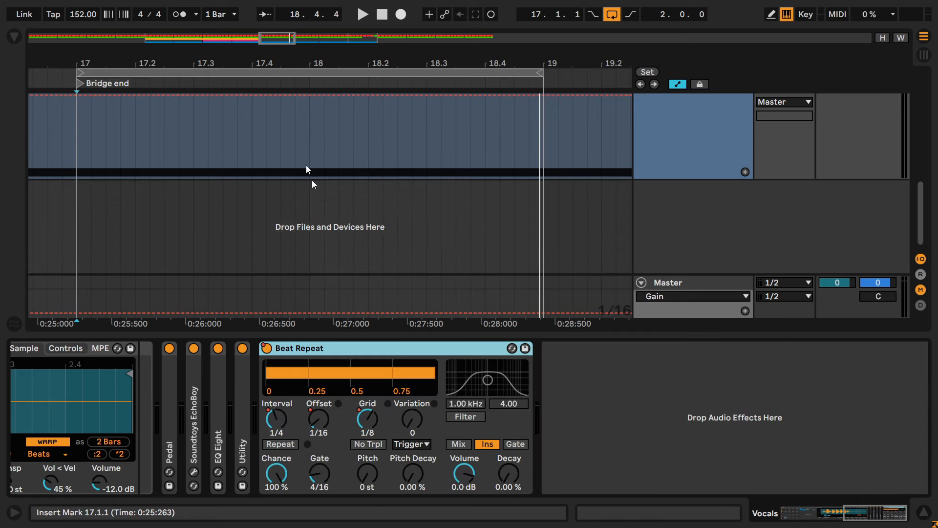
Audition the loop with the Kick and Perc tracks soloed alongside Vocals, toggling the remaining Beat Repeat's on/off state
{"action": "key", "text": "space"}
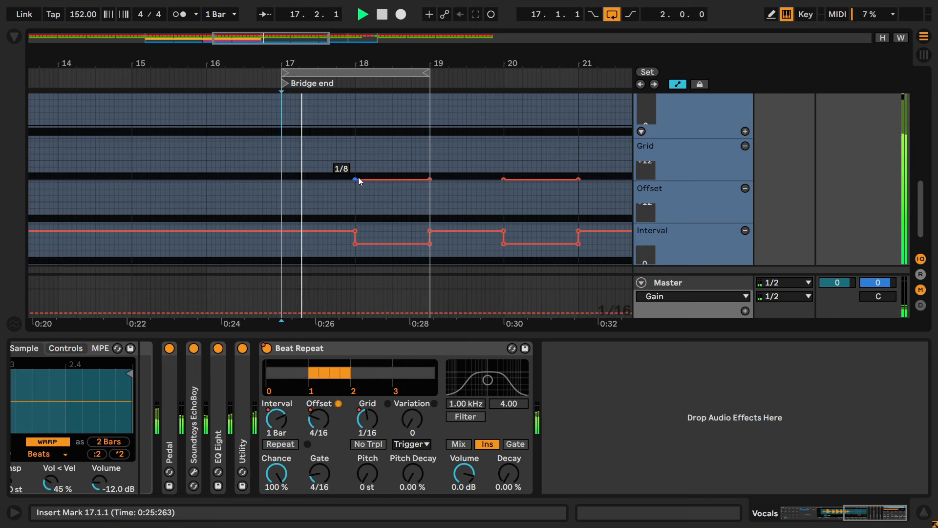
{"action": "scroll", "coordinate": [781, 163], "scroll_direction": "up", "scroll_amount": 10}
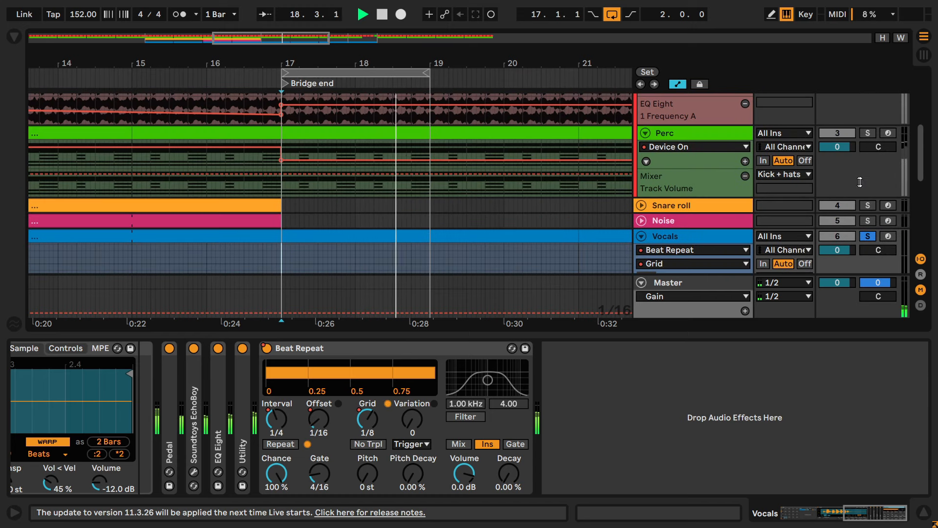
{"action": "left_click", "coordinate": [868, 100]}
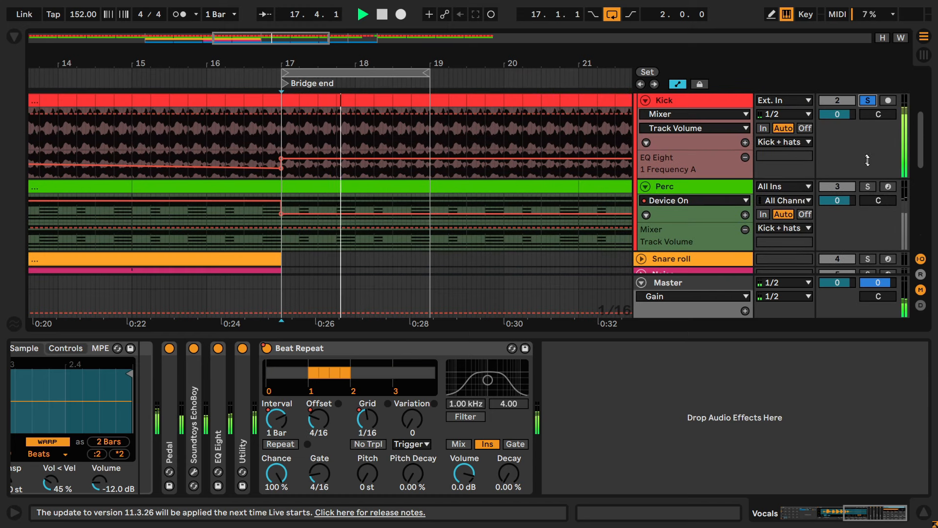
{"action": "left_click", "coordinate": [868, 187], "text": "ctrl"}
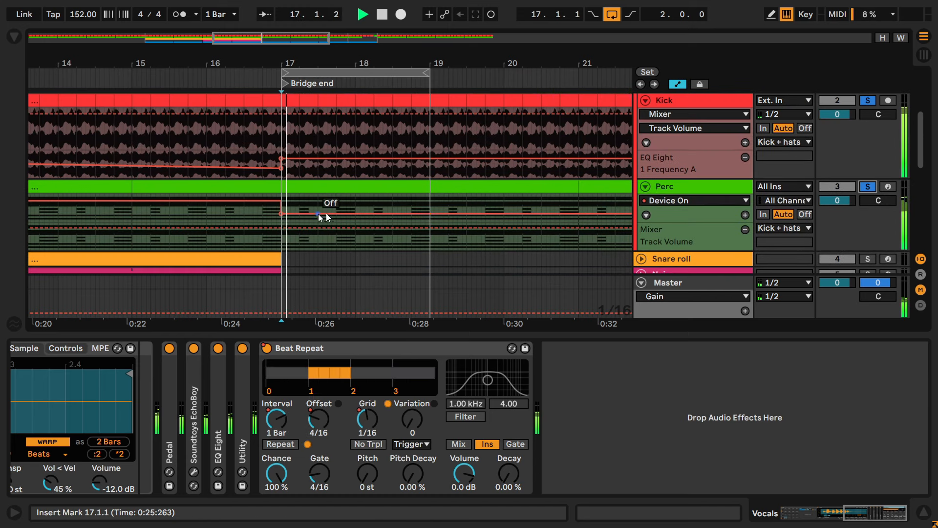
{"action": "scroll", "coordinate": [387, 228], "scroll_direction": "down", "scroll_amount": 4}
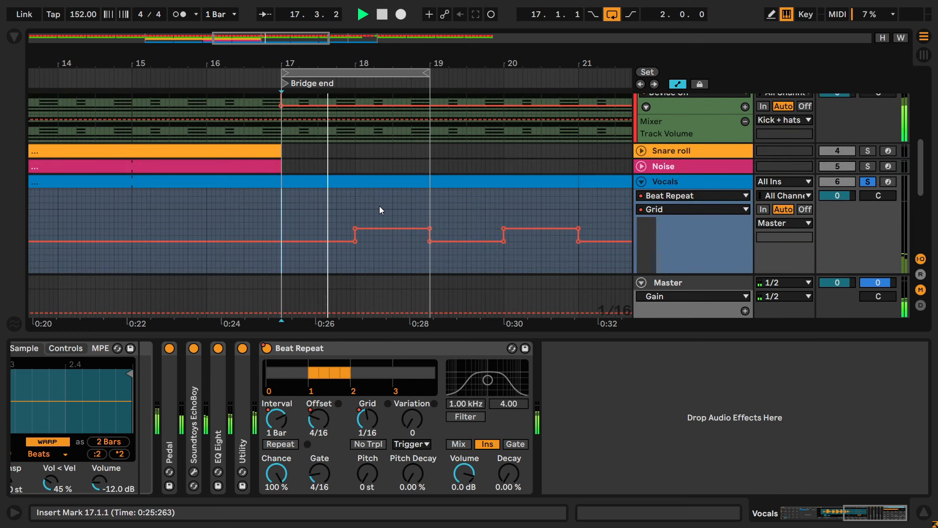
{"action": "left_click", "coordinate": [268, 349]}
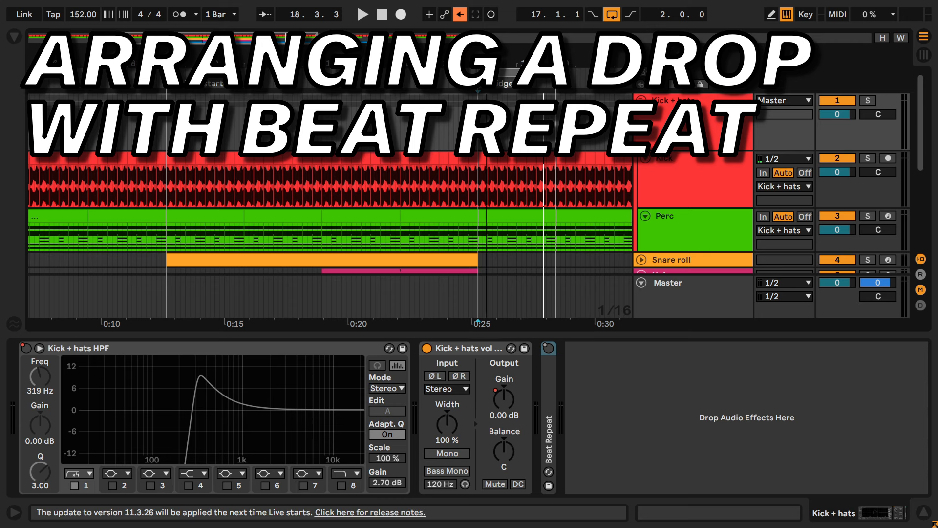
Set the arrangement's fixed grid to 1 Bar and loop the bridge from bar 9 to bar 17
{"action": "left_click_drag", "start_coordinate": [486, 63], "coordinate": [378, 44]}
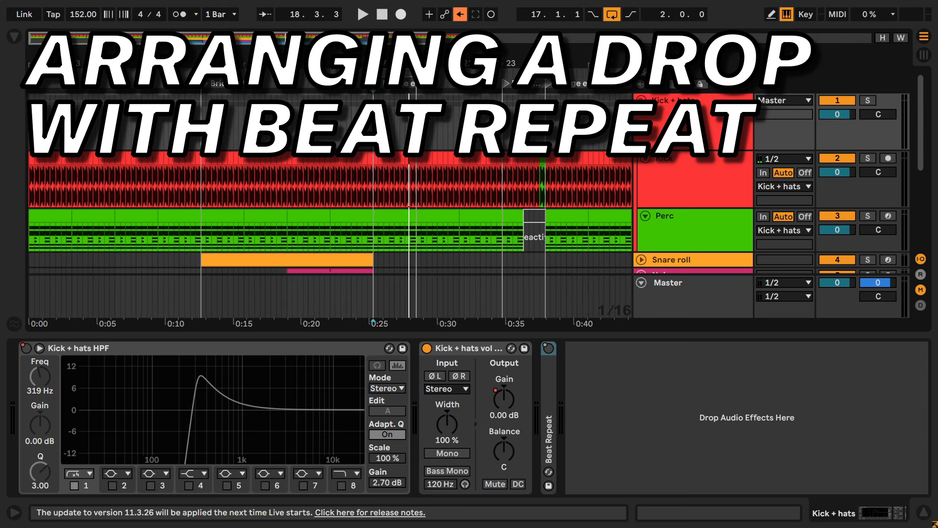
{"action": "left_click_drag", "start_coordinate": [401, 73], "coordinate": [217, 63]}
{"action": "right_click", "coordinate": [256, 132]}
{"action": "left_click", "coordinate": [191, 63]}
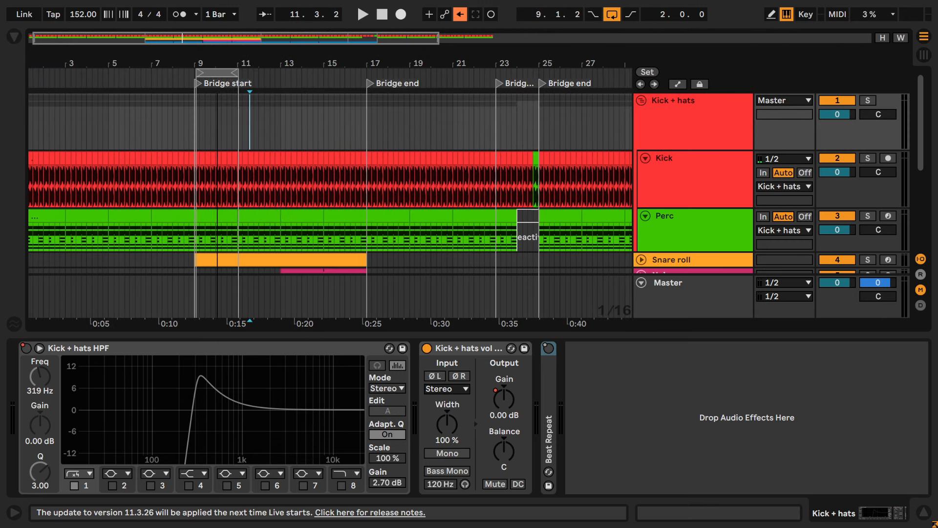
{"action": "left_click", "coordinate": [222, 78]}
{"action": "right_click", "coordinate": [282, 138]}
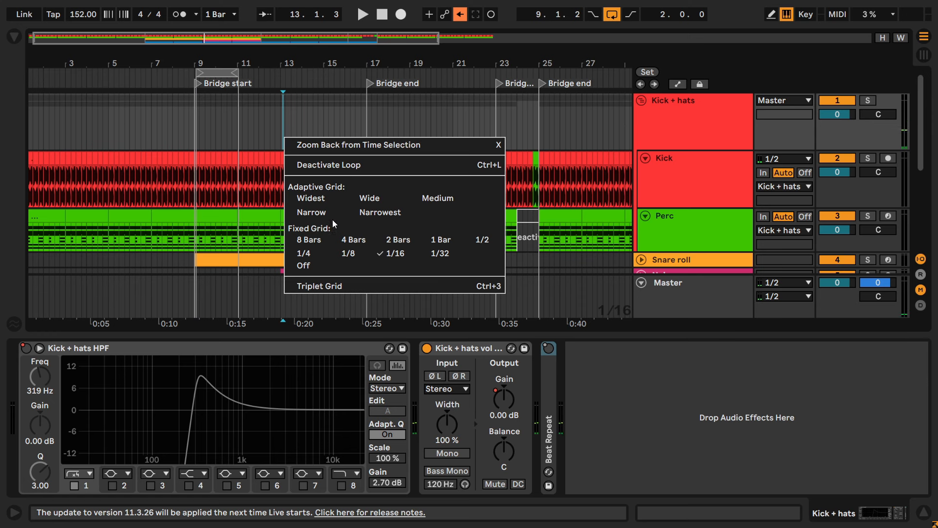
{"action": "left_click", "coordinate": [440, 240]}
{"action": "left_click_drag", "start_coordinate": [365, 118], "coordinate": [196, 118]}
{"action": "key", "text": "ctrl+l"}
Collapse the Vocals track and expand the Noise and Snare roll tracks
{"action": "scroll", "coordinate": [391, 130], "scroll_direction": "down", "scroll_amount": 3}
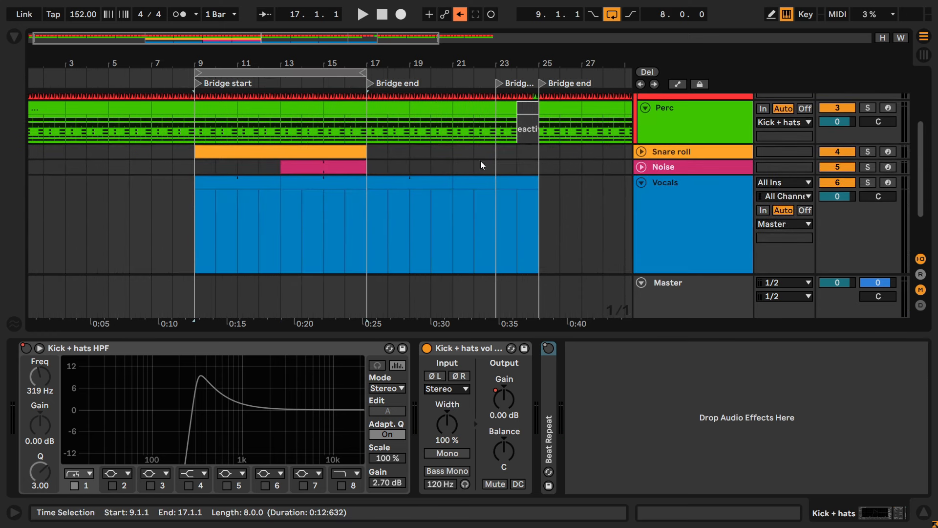
{"action": "left_click", "coordinate": [640, 180]}
{"action": "left_click", "coordinate": [641, 169]}
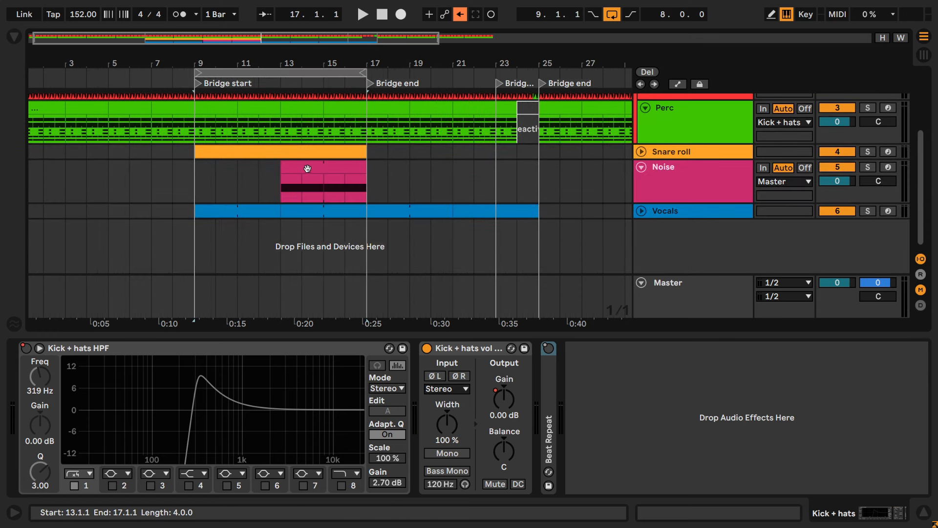
{"action": "left_click", "coordinate": [641, 152]}
Re-enable the overridden automation for the arrangement
{"action": "scroll", "coordinate": [255, 179], "scroll_direction": "up", "scroll_amount": 3}
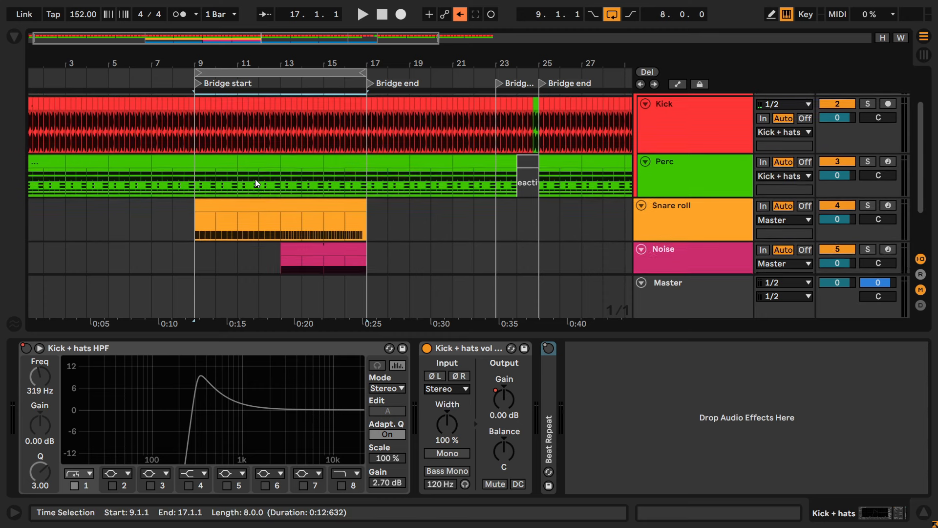
{"action": "scroll", "coordinate": [264, 139], "scroll_direction": "up", "scroll_amount": 1}
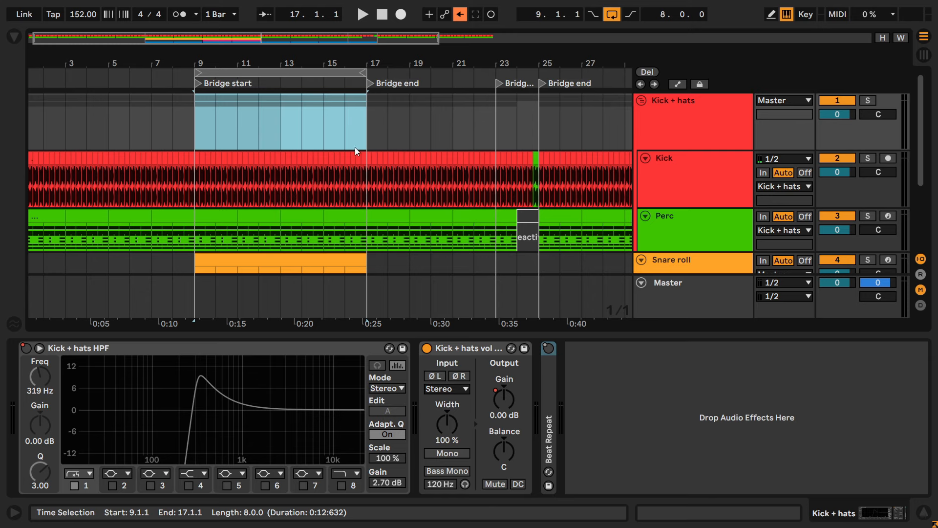
{"action": "left_click", "coordinate": [461, 14]}
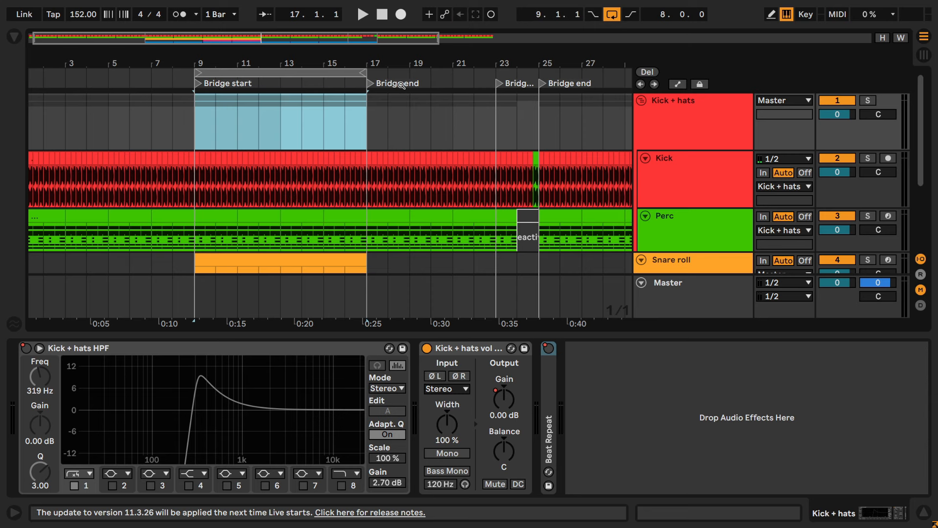
Extend the loop to run from bar 9 to bar 23 and audition it
{"action": "scroll", "coordinate": [410, 145], "scroll_direction": "down", "scroll_amount": 2}
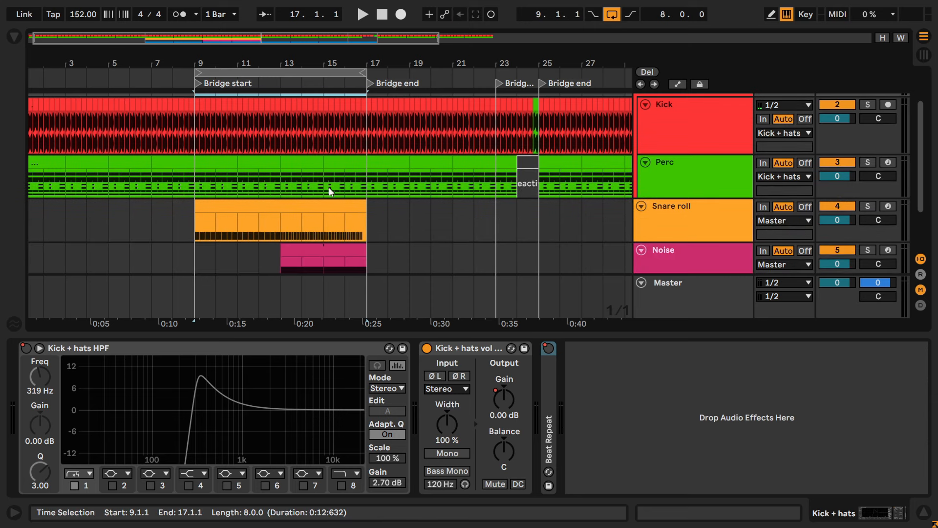
{"action": "scroll", "coordinate": [329, 214], "scroll_direction": "up", "scroll_amount": 2}
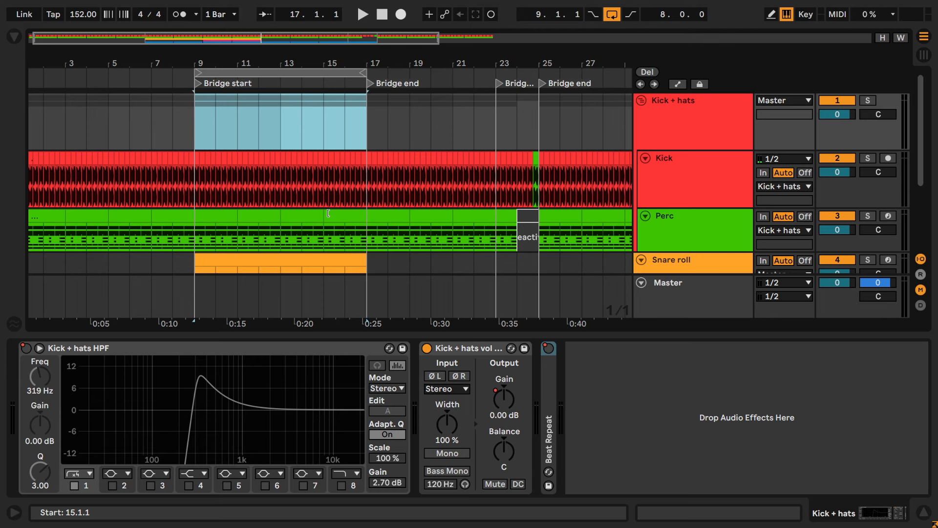
{"action": "left_click_drag", "start_coordinate": [364, 73], "coordinate": [488, 86]}
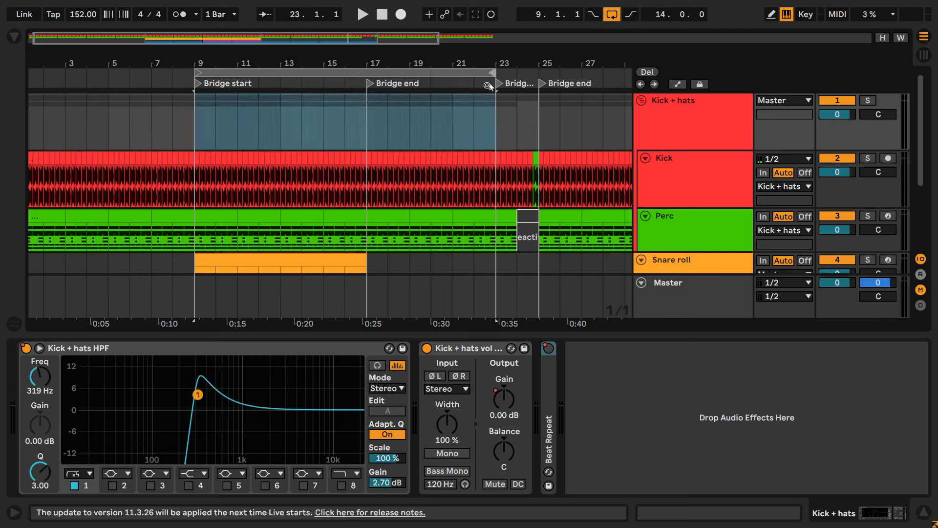
{"action": "key", "text": "space"}
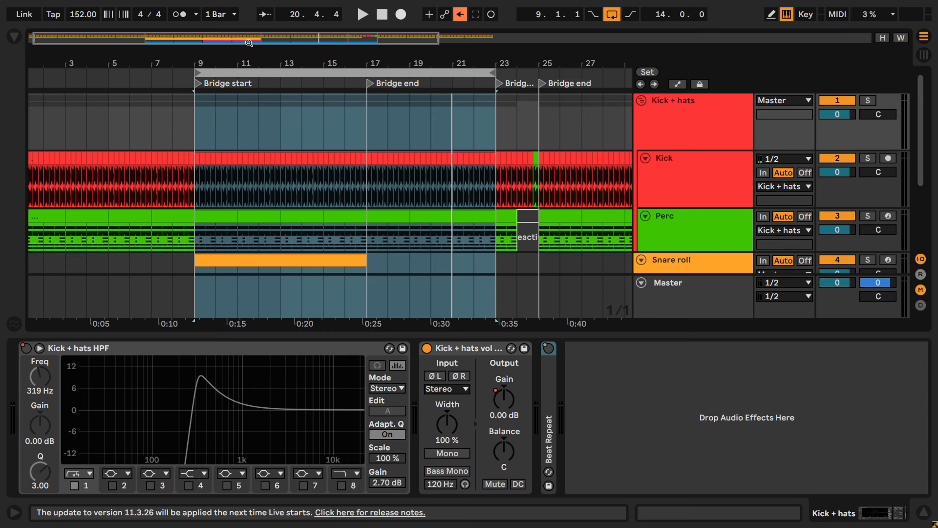
Examine the Perc, Snare roll and Noise tracks across the bridge between bars 9 and 17, including their clips and devices
{"action": "left_click_drag", "start_coordinate": [249, 42], "coordinate": [227, 78]}
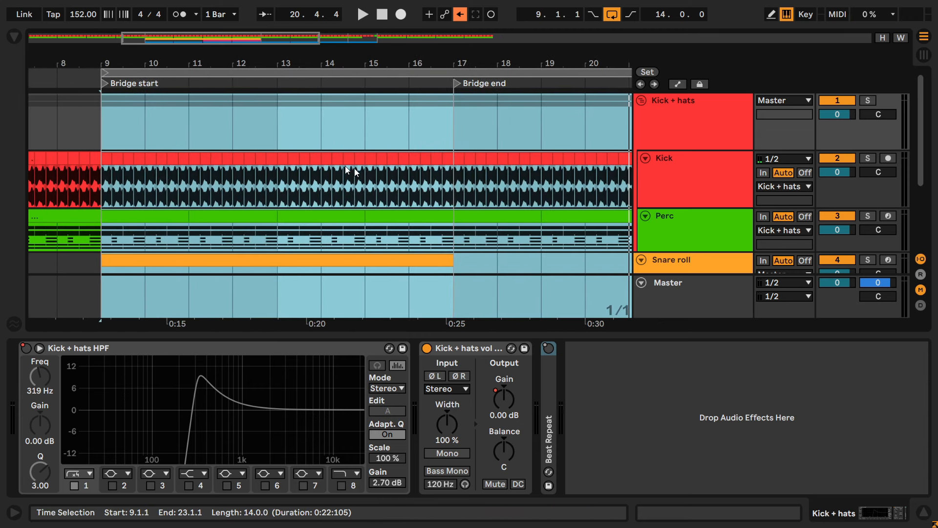
{"action": "scroll", "coordinate": [371, 170], "scroll_direction": "down", "scroll_amount": 2}
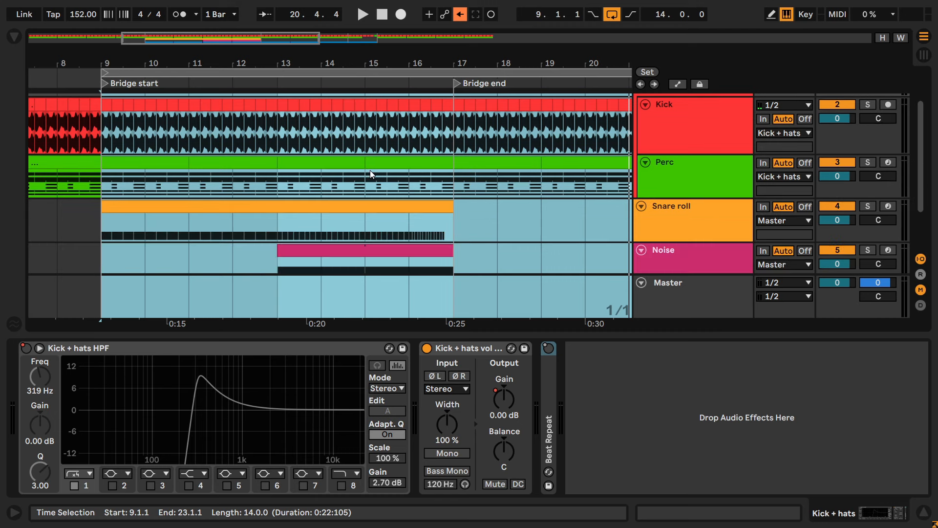
{"action": "left_click", "coordinate": [386, 166]}
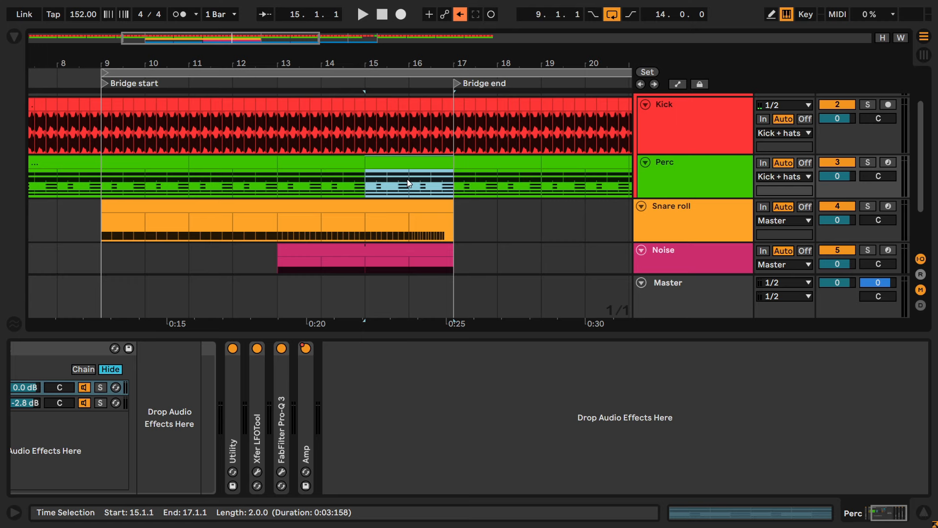
{"action": "scroll", "coordinate": [420, 184], "scroll_direction": "down", "scroll_amount": 3}
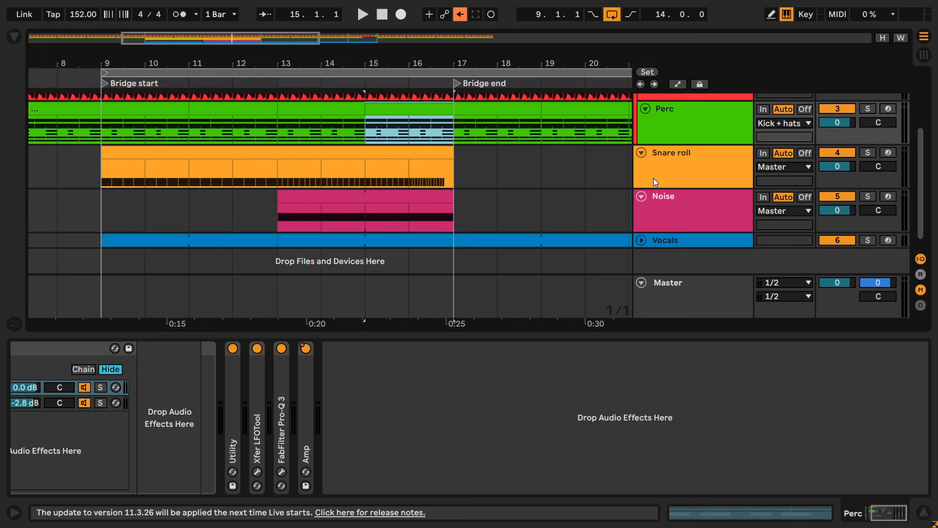
{"action": "left_click", "coordinate": [496, 180]}
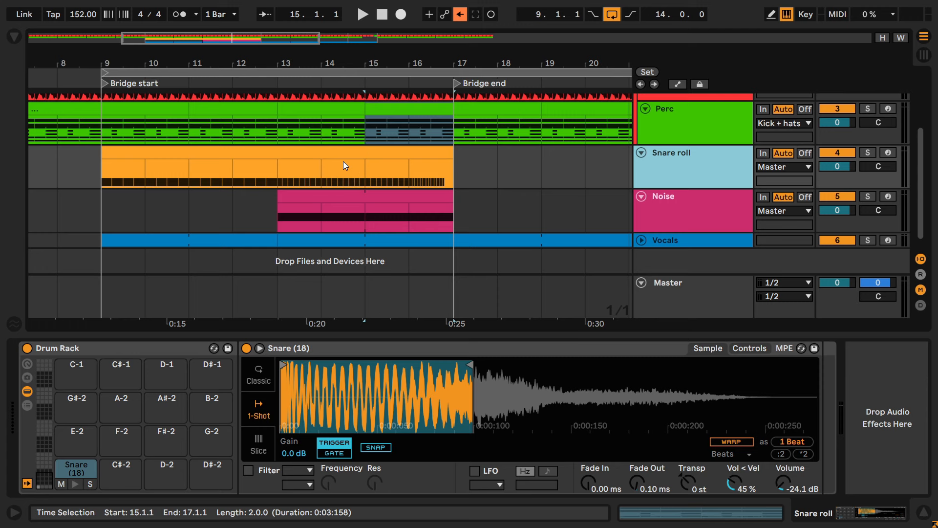
{"action": "left_click", "coordinate": [348, 194]}
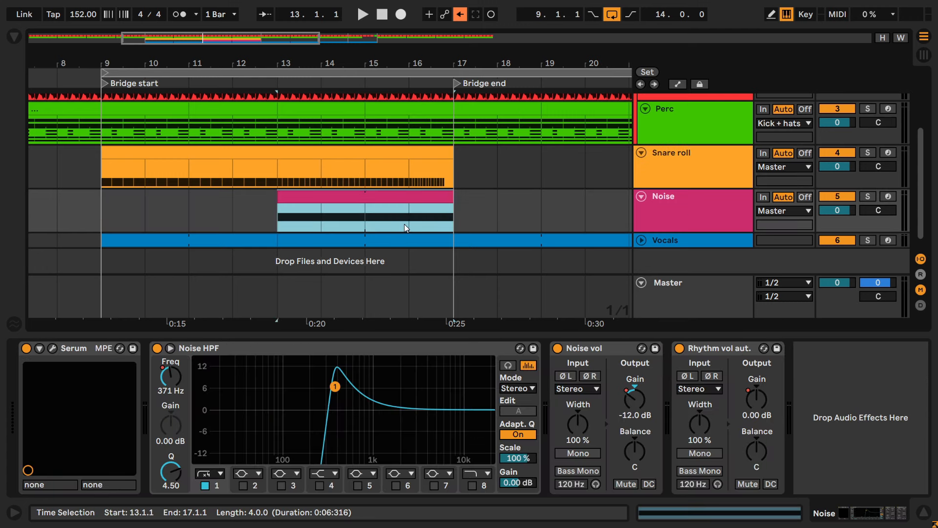
{"action": "scroll", "coordinate": [404, 223], "scroll_direction": "up", "scroll_amount": 4}
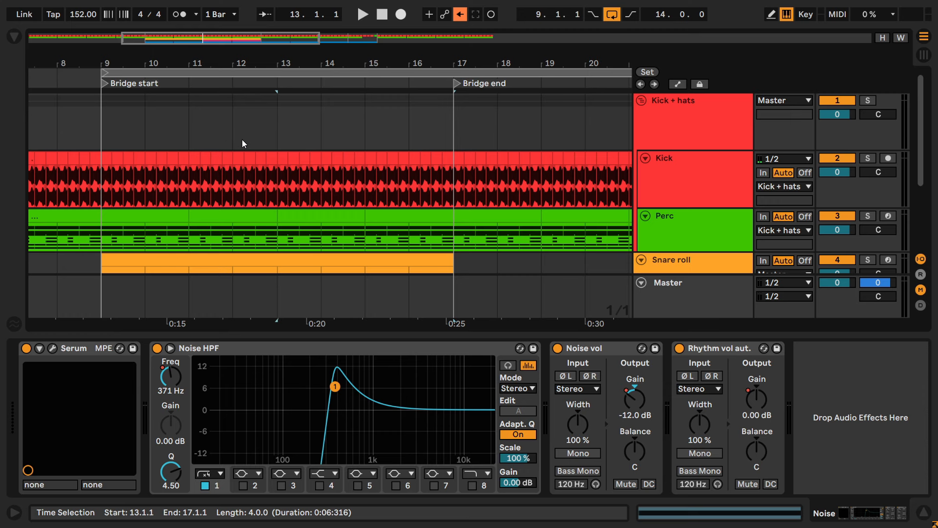
{"action": "scroll", "coordinate": [243, 142], "scroll_direction": "down", "scroll_amount": 4}
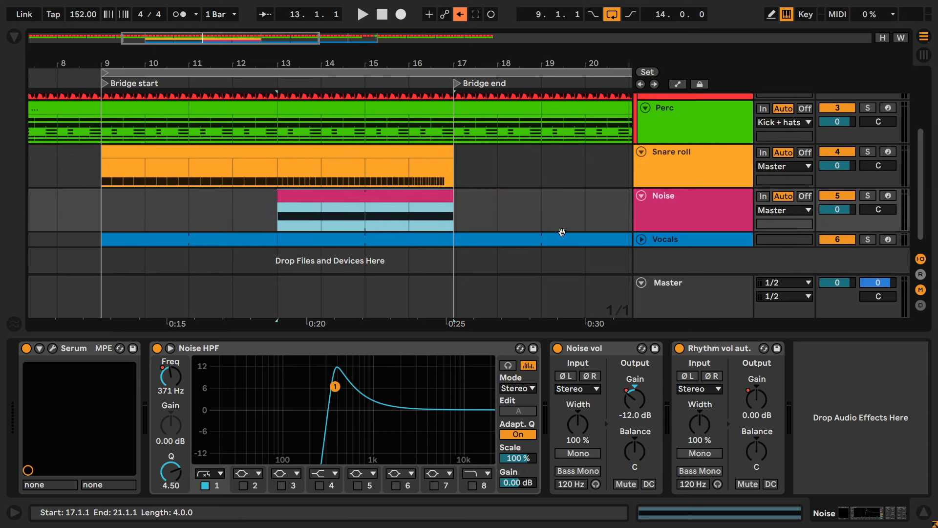
{"action": "left_click", "coordinate": [659, 179]}
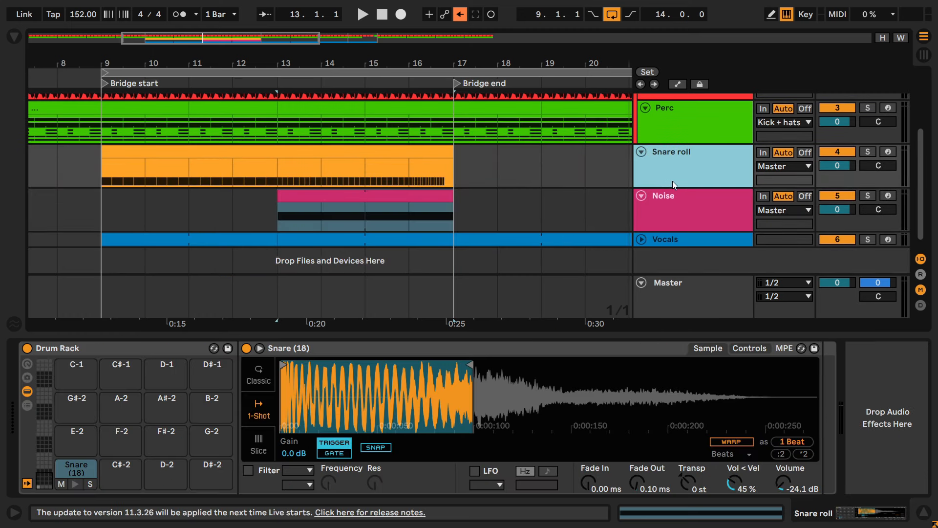
{"action": "scroll", "coordinate": [665, 233], "scroll_direction": "up", "scroll_amount": 3}
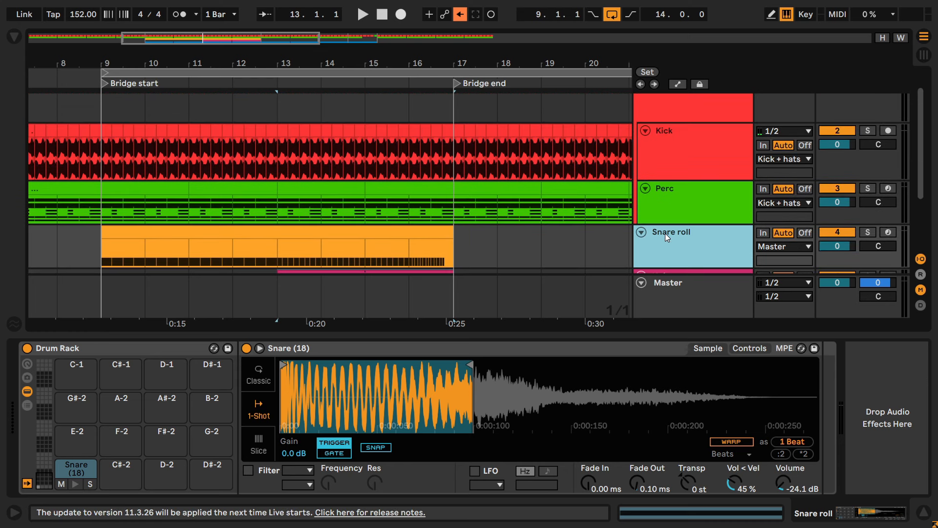
{"action": "scroll", "coordinate": [670, 157], "scroll_direction": "up", "scroll_amount": 1}
Add a new Beat Repeat from the Delay & Loop audio effects to the end of the Kick + hats group's device chain
{"action": "left_click", "coordinate": [671, 123]}
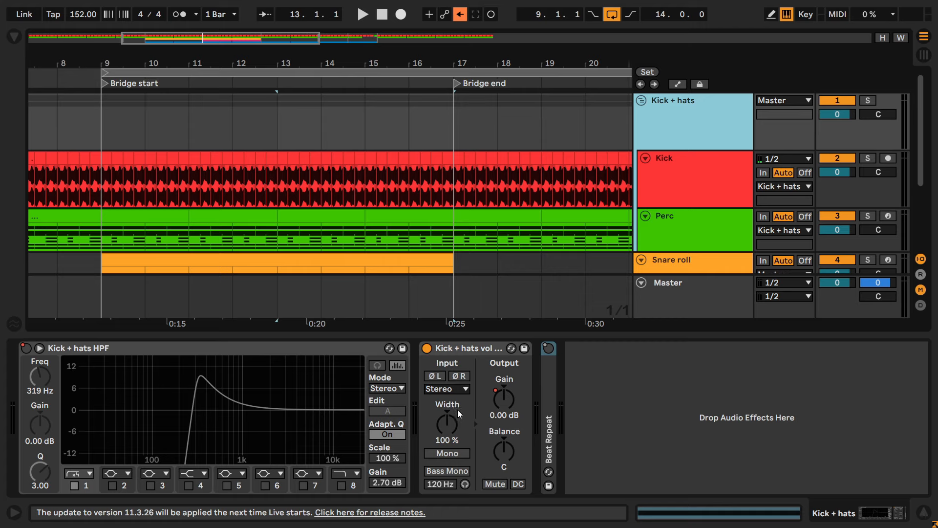
{"action": "left_click", "coordinate": [19, 42]}
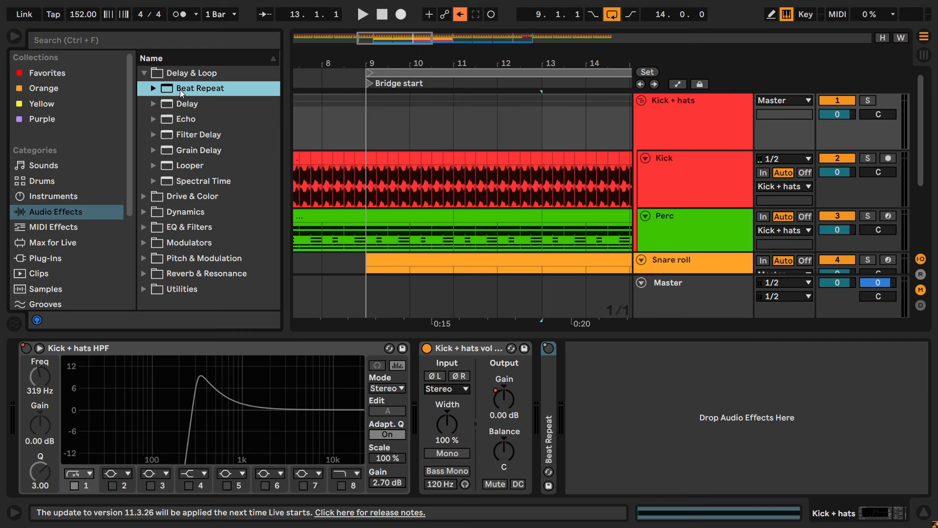
{"action": "double_click", "coordinate": [180, 89]}
{"action": "left_click", "coordinate": [14, 37]}
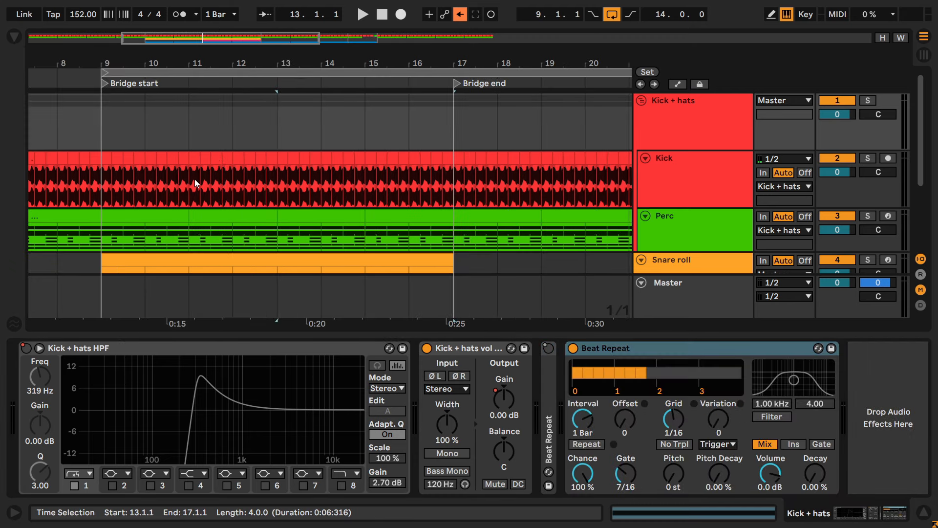
Rename the new Beat Repeat as Beat Repeat 2 and solo the Kick + hats group with its automation shown
{"action": "left_click_drag", "start_coordinate": [213, 41], "coordinate": [213, 28]}
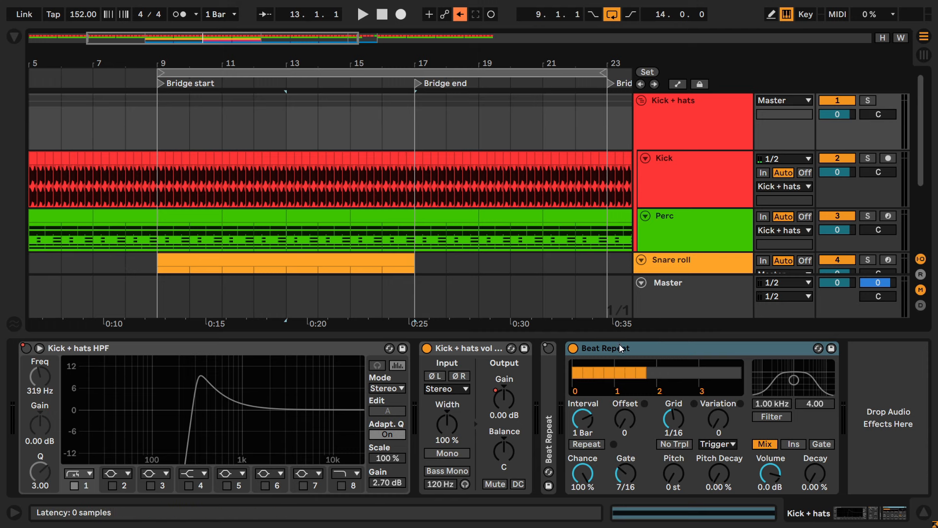
{"action": "left_click", "coordinate": [317, 121]}
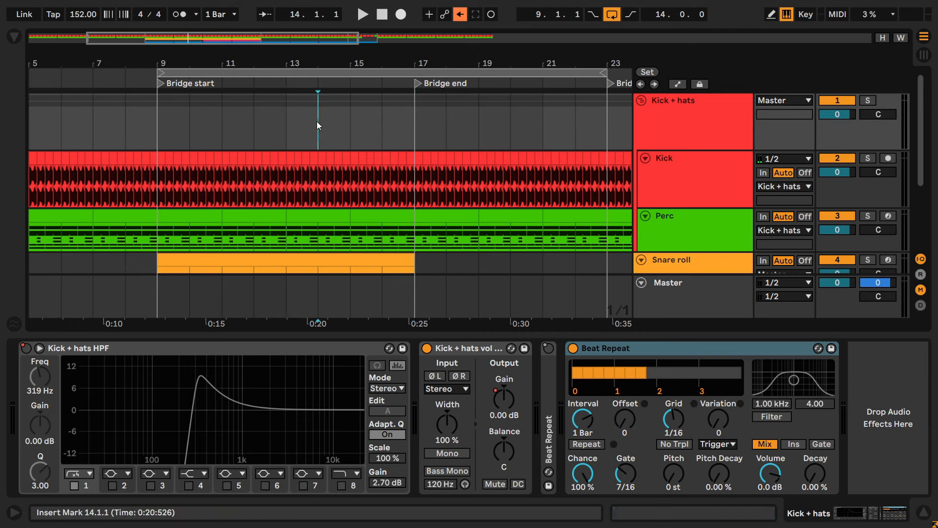
{"action": "left_click", "coordinate": [376, 125]}
{"action": "key", "text": "ctrl"}
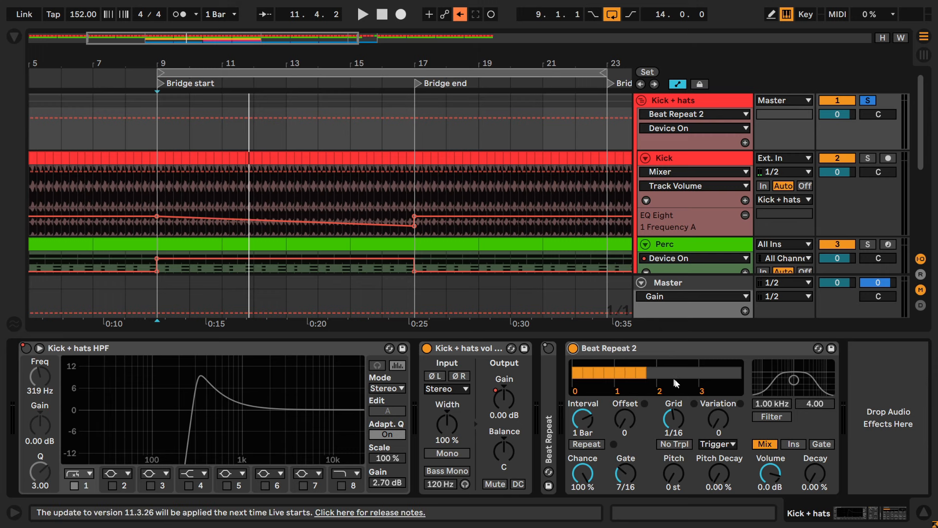
Switch Beat Repeat 2 to Ins mode and audition the bridge looped from bar 9 to bar 17
{"action": "left_click", "coordinate": [793, 444]}
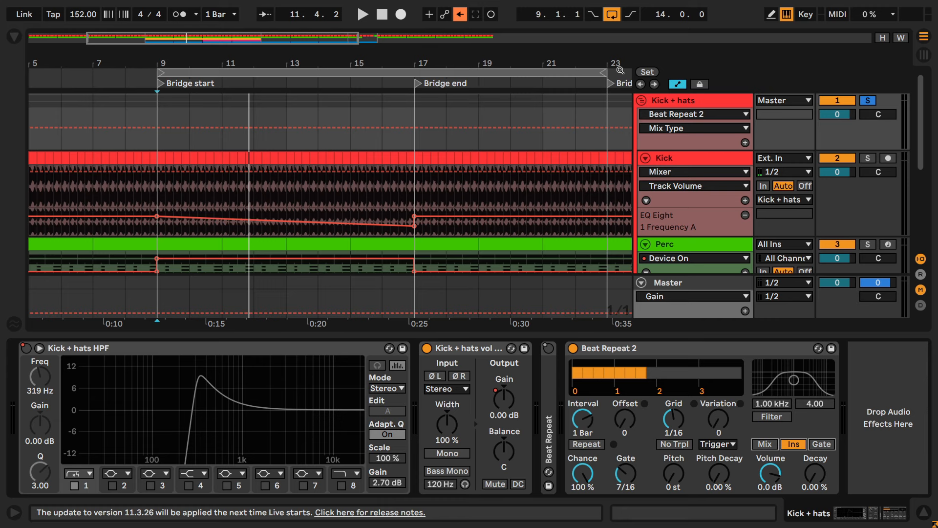
{"action": "left_click_drag", "start_coordinate": [605, 72], "coordinate": [425, 80]}
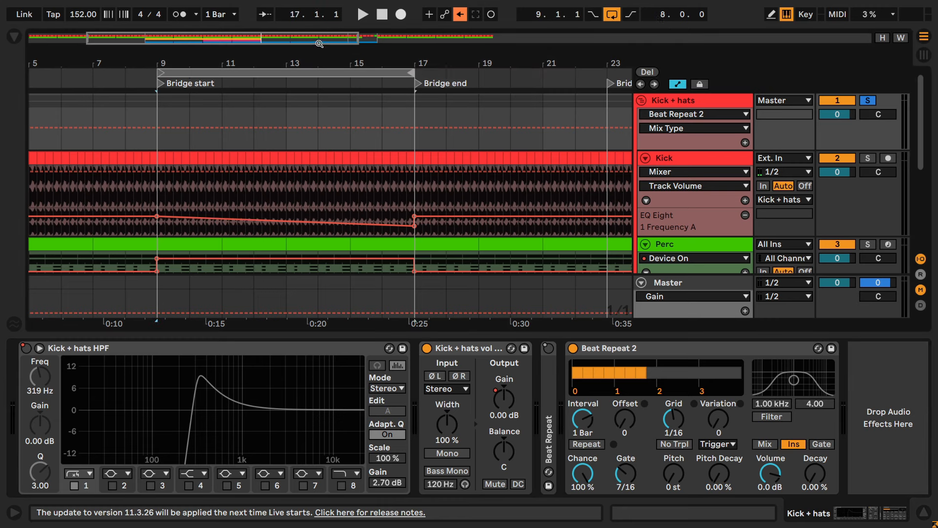
{"action": "key", "text": "space"}
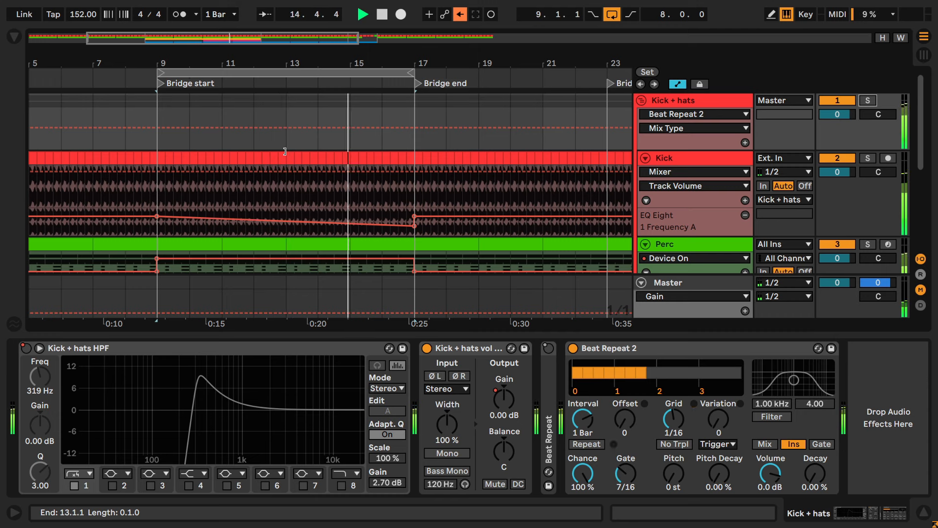
{"action": "key", "text": "space"}
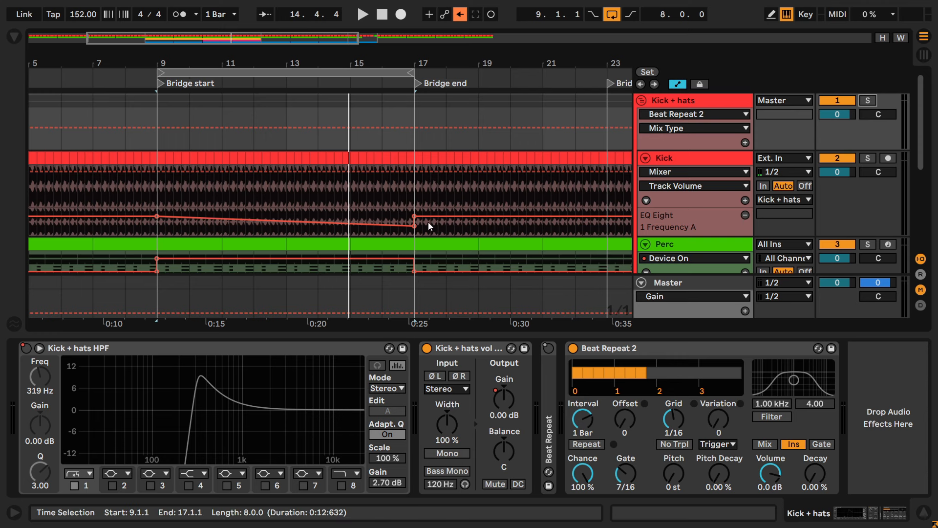
Automate Beat Repeat 2's Interval to 1/2 from bar 13 to 15 and 1/4 from bar 15 to 17, and audition the bridge
{"action": "right_click", "coordinate": [588, 421]}
{"action": "left_click", "coordinate": [612, 429]}
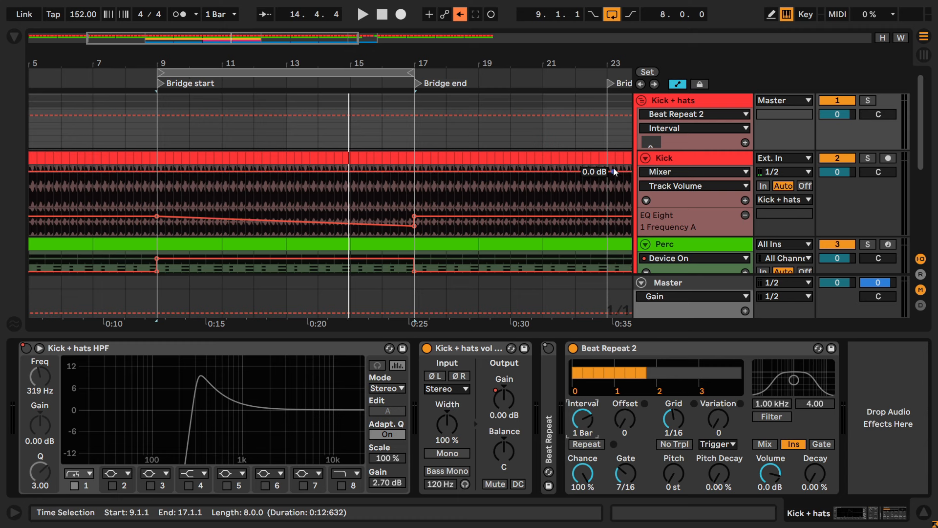
{"action": "left_click_drag", "start_coordinate": [697, 149], "coordinate": [696, 233]}
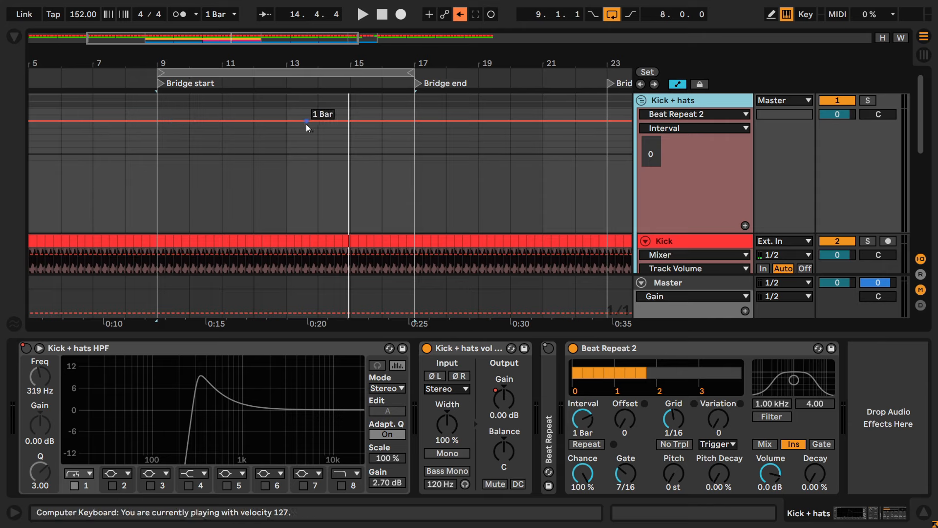
{"action": "key", "text": "b"}
{"action": "left_click", "coordinate": [309, 126]}
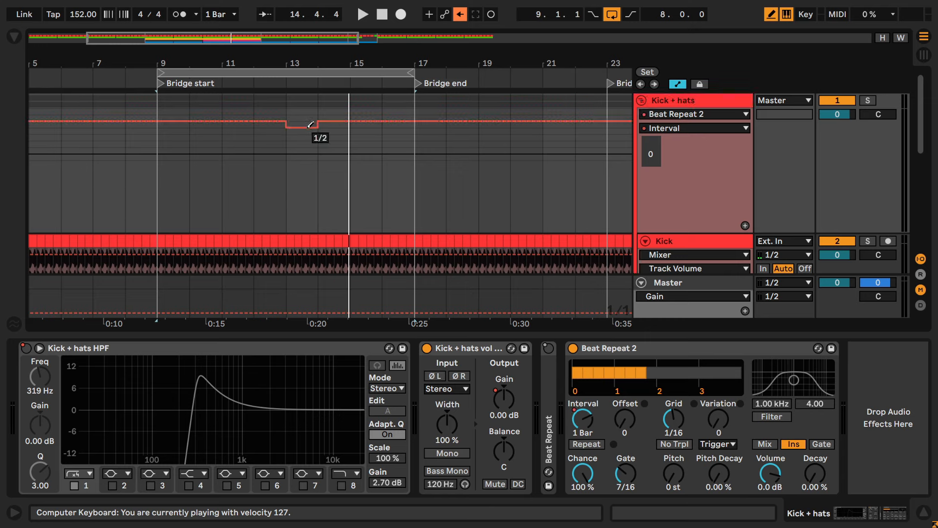
{"action": "left_click_drag", "start_coordinate": [310, 128], "coordinate": [405, 130]}
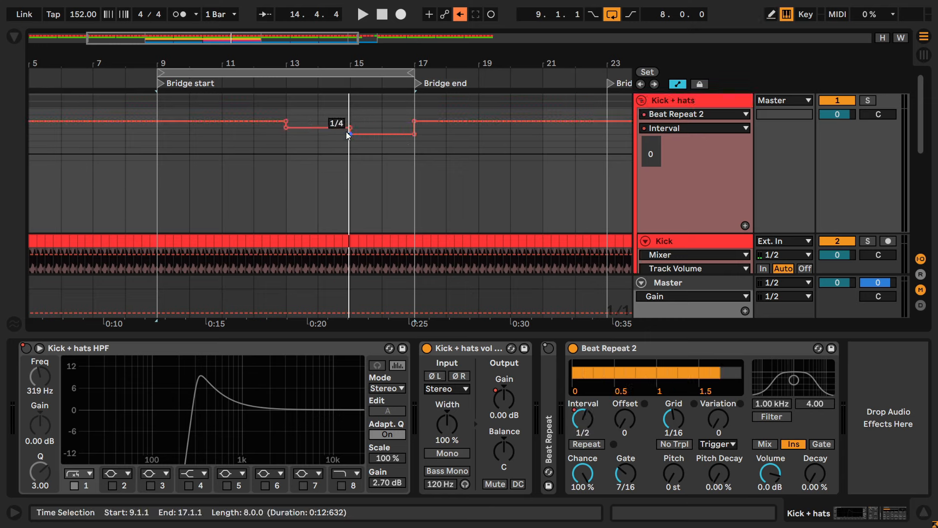
{"action": "key", "text": "space"}
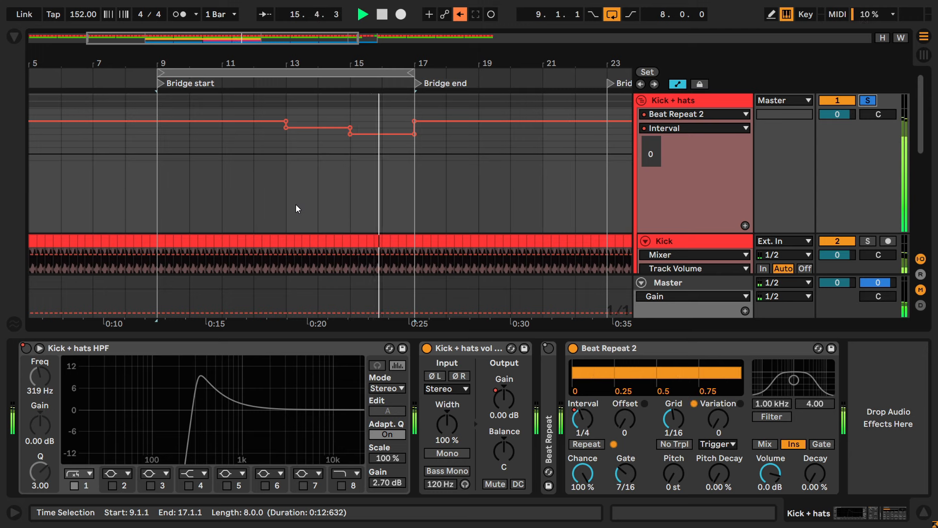
{"action": "key", "text": "space"}
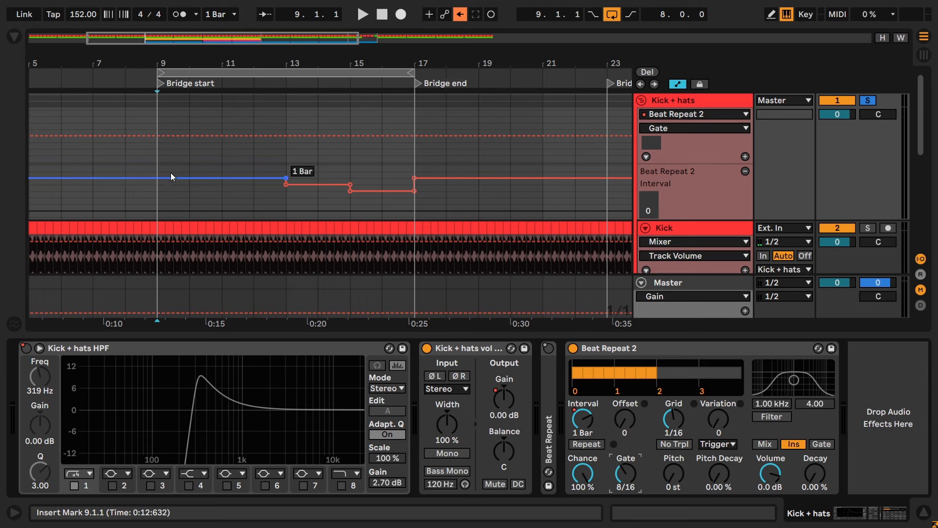
Set Beat Repeat 2's Gate and Offset to 8/16 and audition the bridge loop
{"action": "left_click_drag", "start_coordinate": [625, 419], "coordinate": [626, 403]}
{"action": "key", "text": "Up"}
{"action": "key", "text": "Up"}
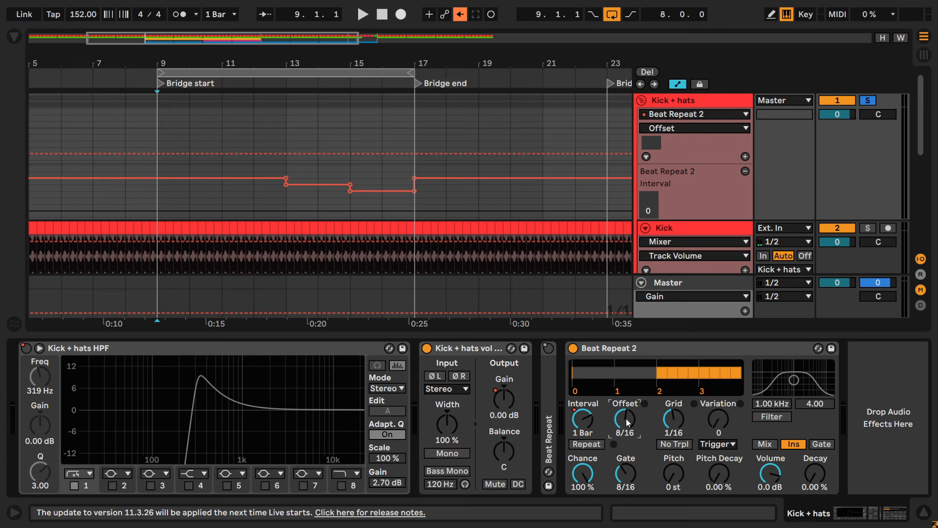
{"action": "key", "text": "space"}
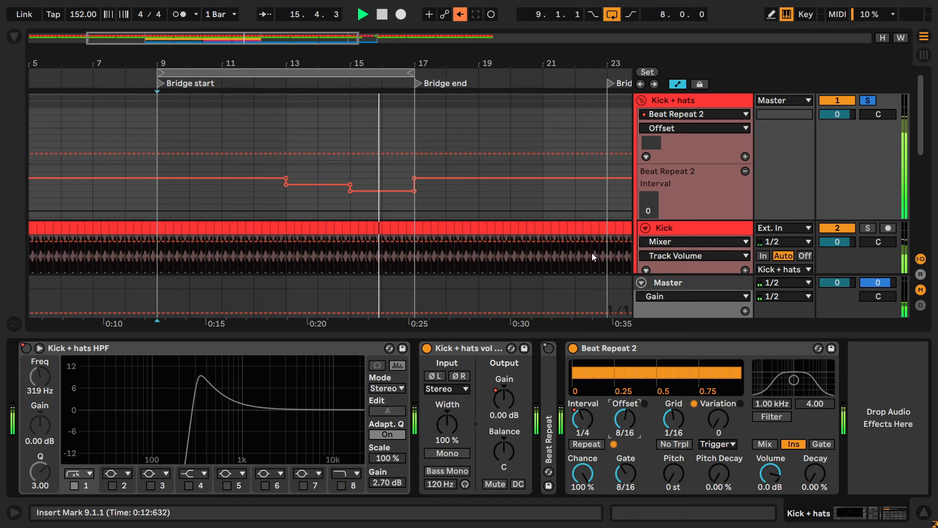
{"action": "key", "text": "space"}
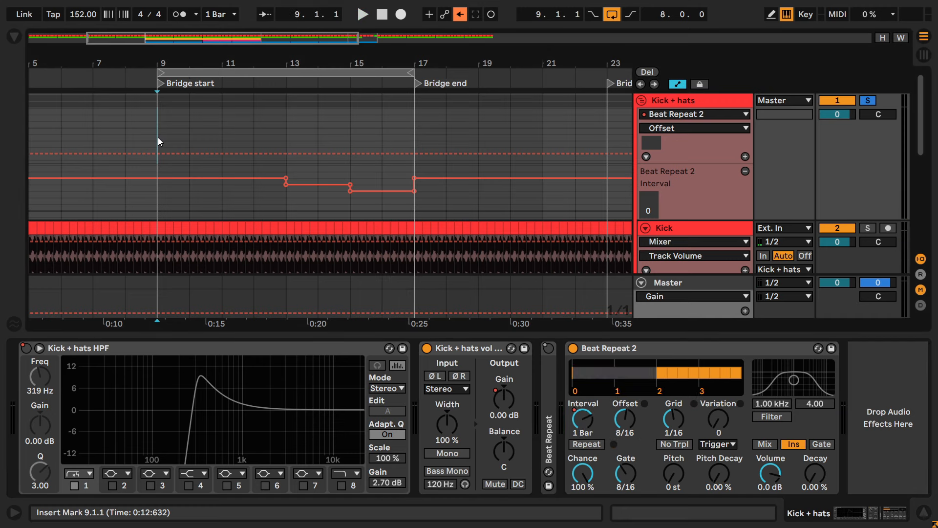
Show Beat Repeat 2's Grid automation in a new lane and automate Grid to 1/32 from bar 16 to 17
{"action": "left_click_drag", "start_coordinate": [157, 137], "coordinate": [275, 133]}
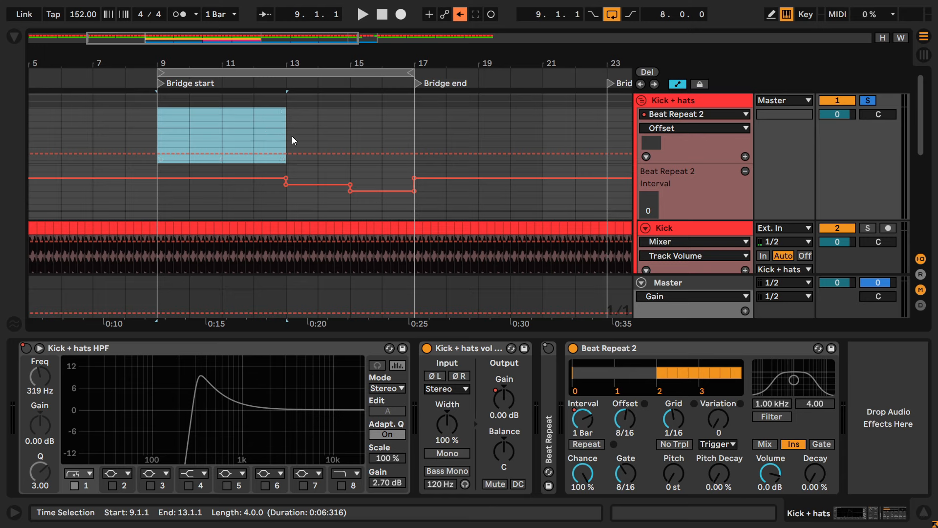
{"action": "left_click", "coordinate": [310, 134]}
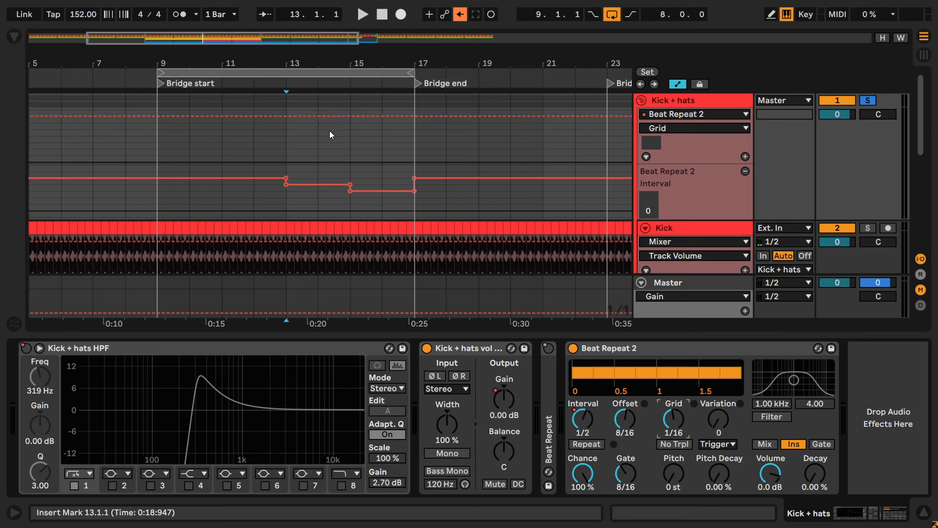
{"action": "right_click", "coordinate": [669, 424]}
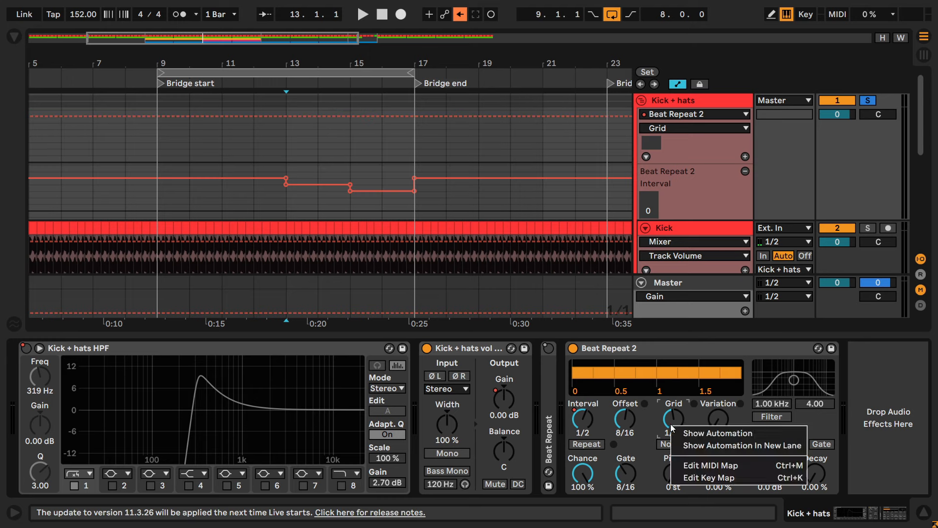
{"action": "left_click", "coordinate": [714, 443]}
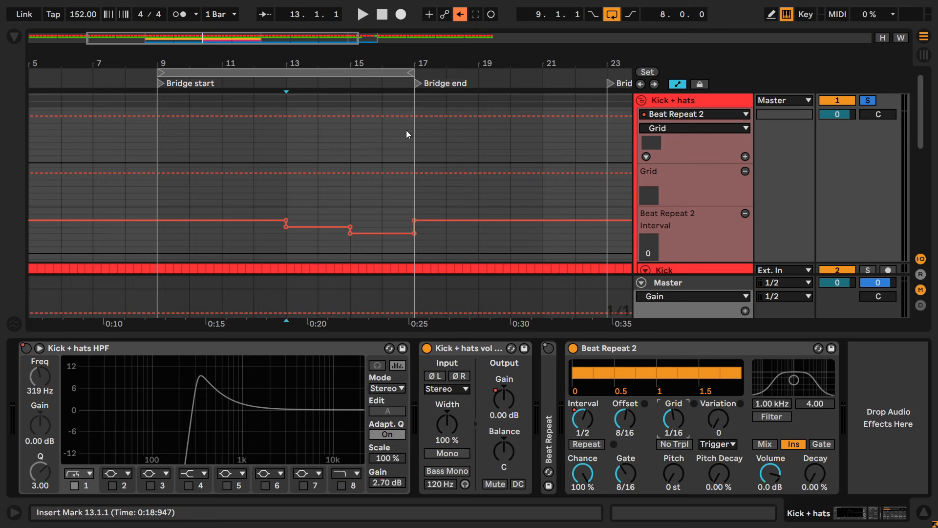
{"action": "key", "text": "b"}
{"action": "left_click_drag", "start_coordinate": [399, 123], "coordinate": [401, 125]}
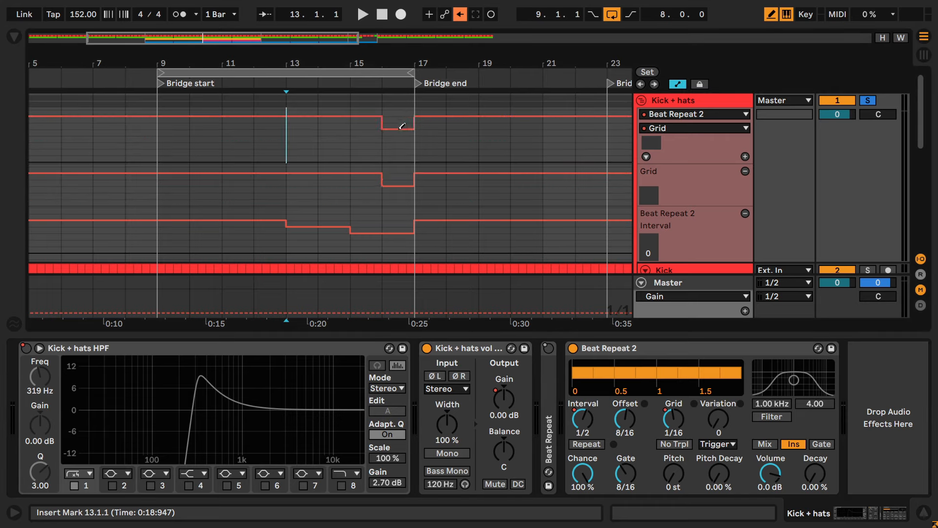
Audition the end of the looped bridge with the Grid automation applied
{"action": "left_click", "coordinate": [285, 73]}
{"action": "key", "text": "ctrl+c"}
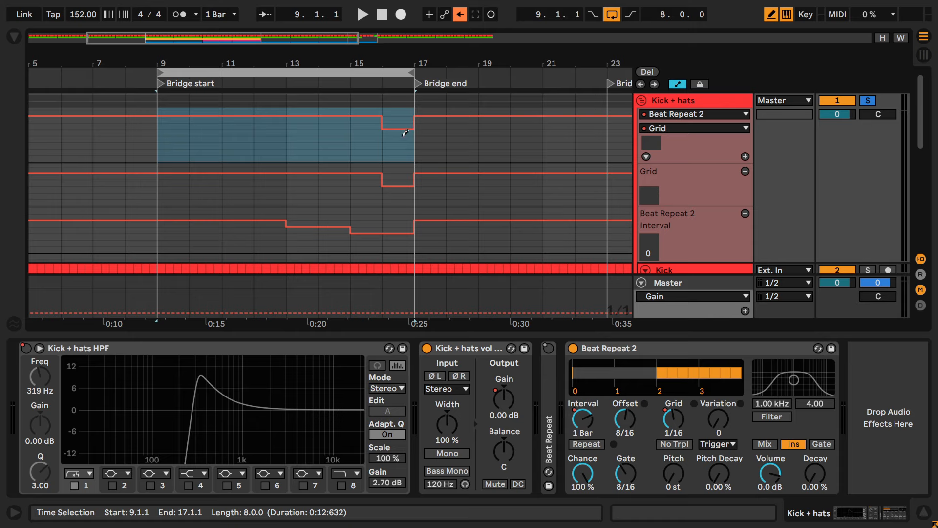
{"action": "key", "text": "b"}
{"action": "left_click", "coordinate": [286, 141]}
{"action": "key", "text": "space"}
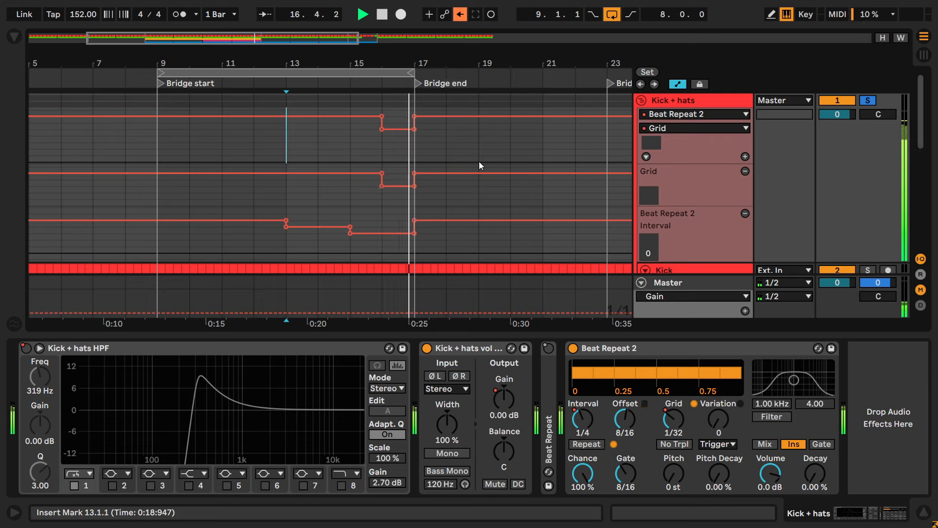
{"action": "key", "text": "space"}
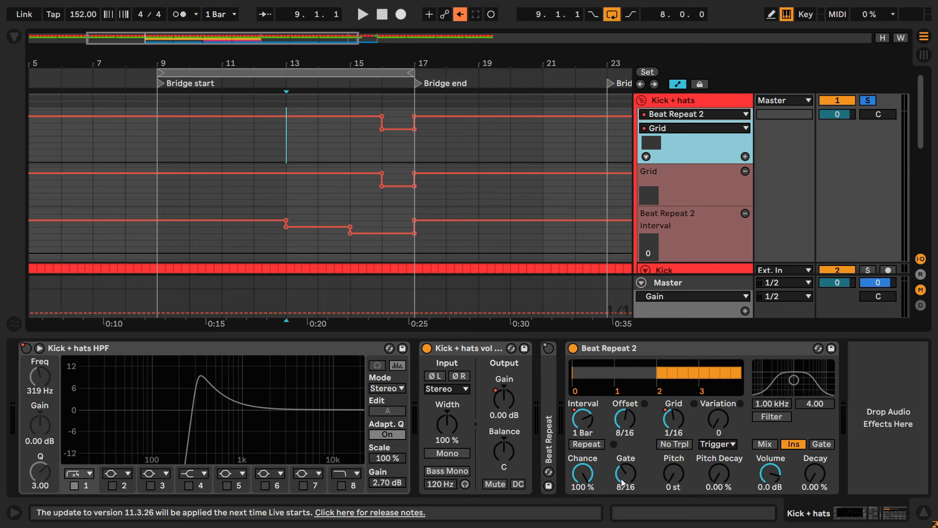
Try different Gate lengths on Beat Repeat 2 and set its Gate to 4/16
{"action": "left_click", "coordinate": [624, 477]}
{"action": "scroll", "coordinate": [624, 478], "scroll_direction": "down", "scroll_amount": 5}
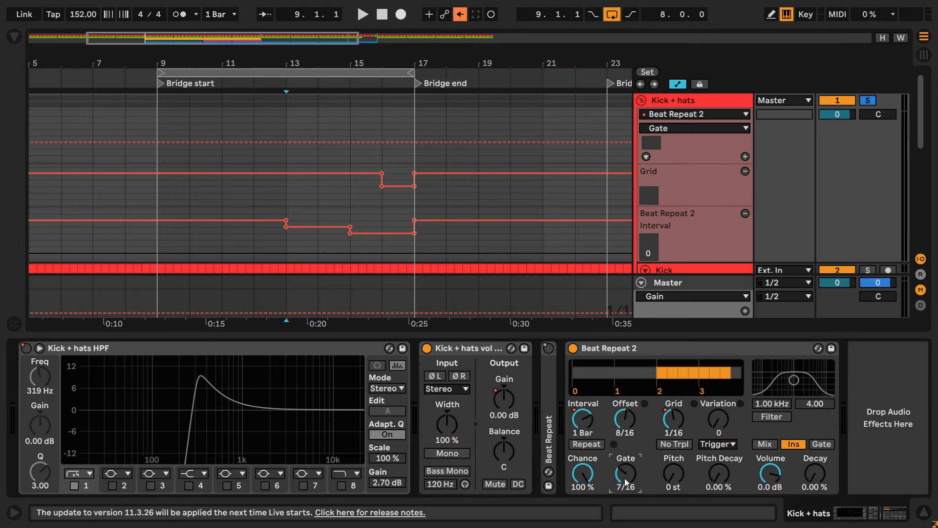
{"action": "key", "text": "Down"}
{"action": "key", "text": "Up"}
{"action": "key", "text": "Up"}
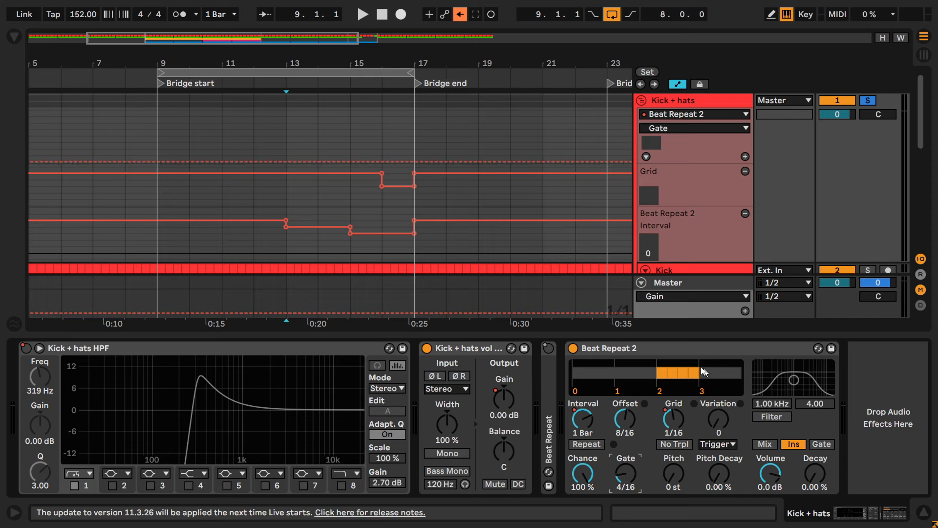
{"action": "key", "text": "Down"}
{"action": "key", "text": "Up"}
{"action": "key", "text": "Up"}
{"action": "key", "text": "Up"}
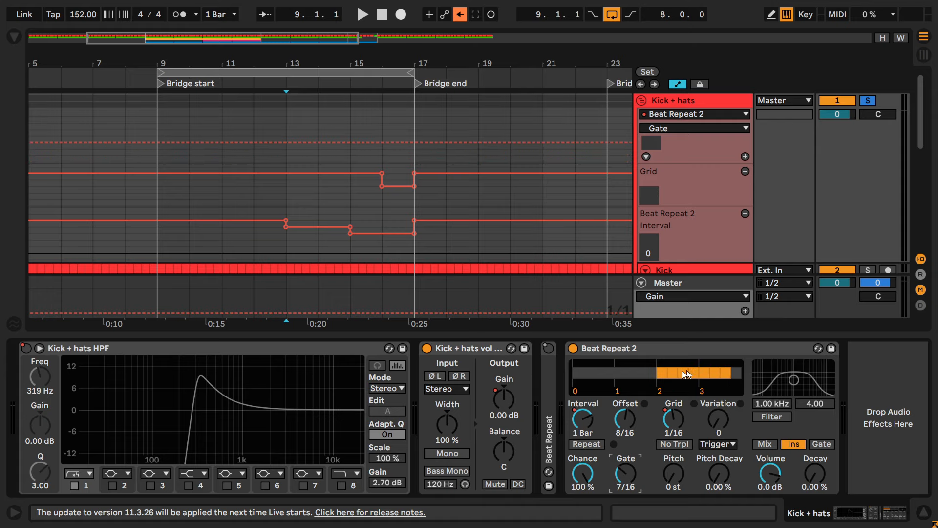
{"action": "key", "text": "Down"}
{"action": "key", "text": "Down"}
{"action": "key", "text": "Down"}
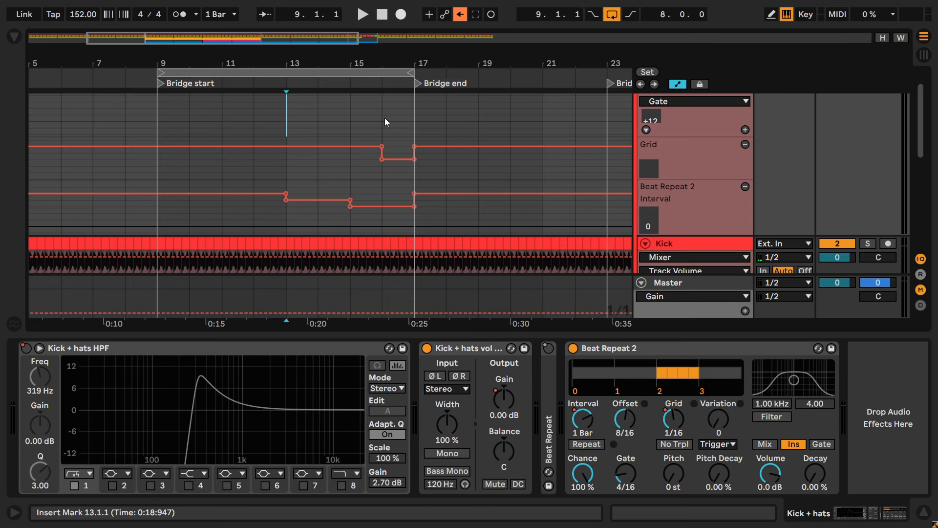
Audition the bridge from bar 9 with the shortened Gate on Beat Repeat 2
{"action": "left_click", "coordinate": [332, 72]}
{"action": "key", "text": "space"}
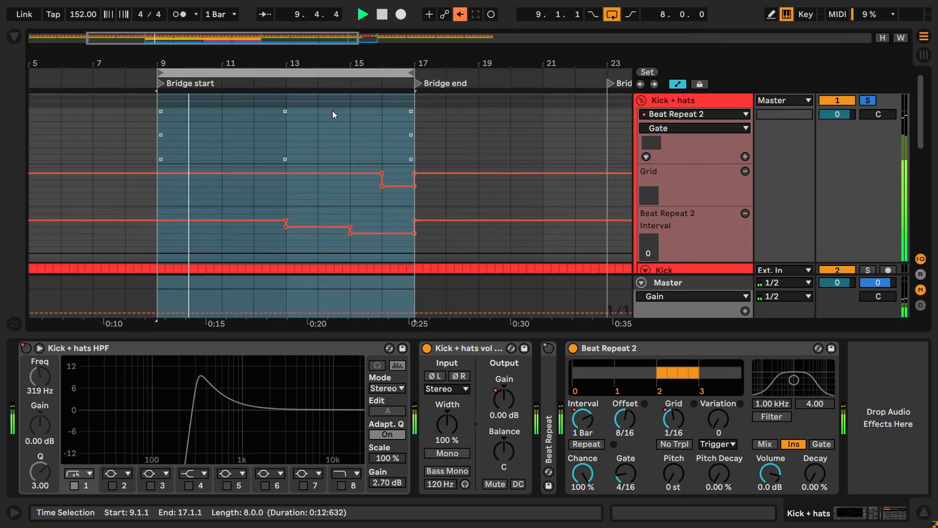
{"action": "key", "text": "b"}
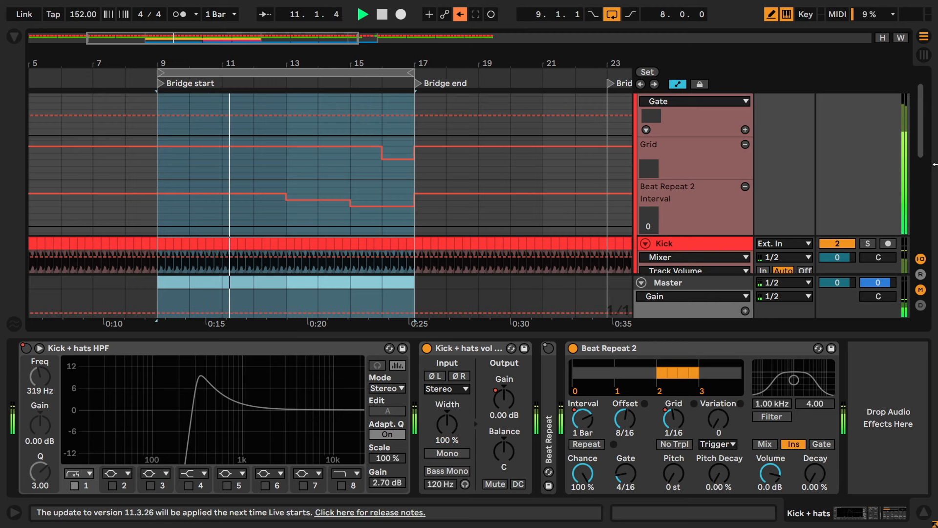
{"action": "scroll", "coordinate": [438, 156], "scroll_direction": "up", "scroll_amount": 2}
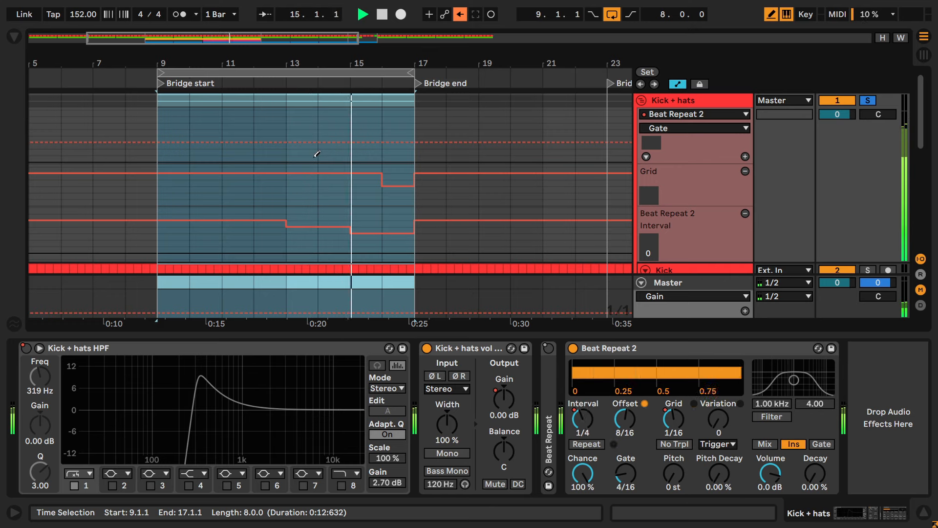
{"action": "key", "text": "space"}
Automate Beat Repeat 2's Gate one step lower from bar 13 to 15 and briefly audition the loop
{"action": "left_click_drag", "start_coordinate": [313, 146], "coordinate": [329, 146]}
{"action": "key", "text": "b"}
{"action": "left_click", "coordinate": [223, 109]}
{"action": "key", "text": "space"}
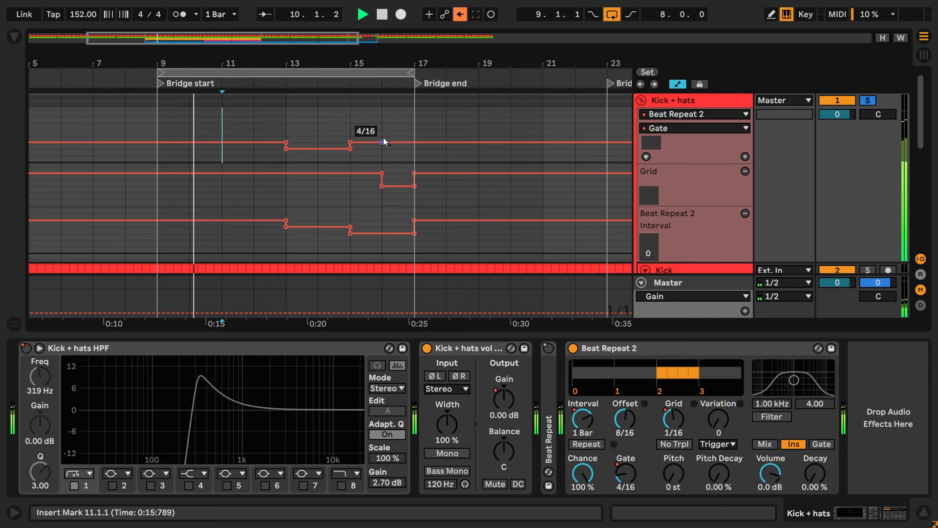
{"action": "key", "text": "space"}
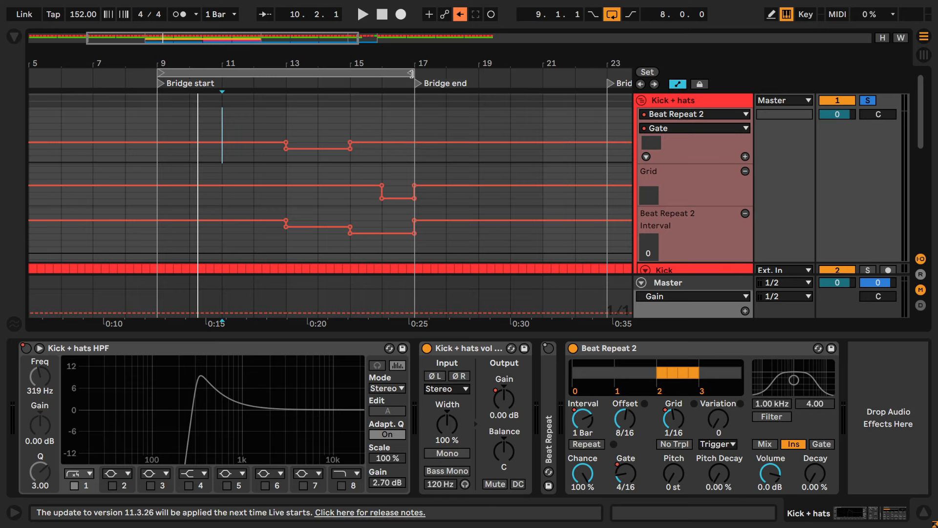
Extend the loop end to bar 23 and automate Beat Repeat 2's Device On to switch off from bar 17
{"action": "left_click_drag", "start_coordinate": [411, 73], "coordinate": [604, 74]}
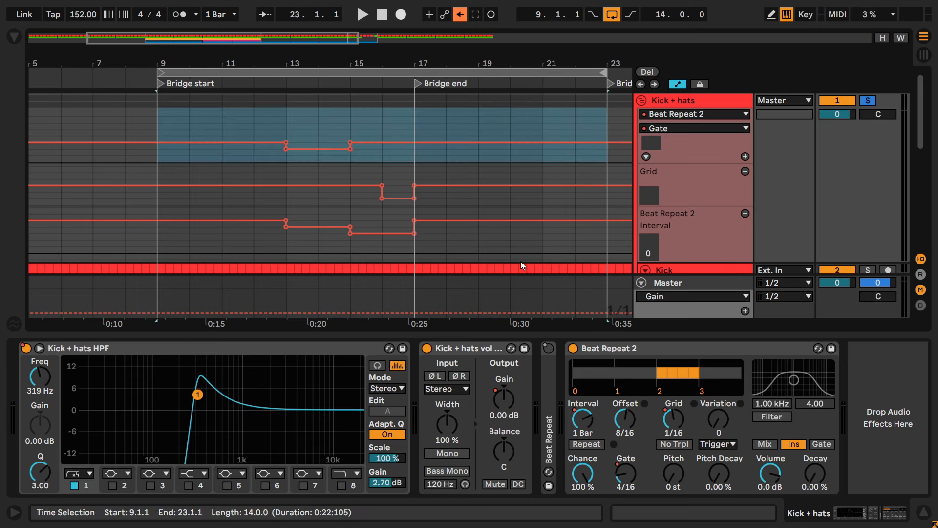
{"action": "right_click", "coordinate": [573, 350]}
{"action": "left_click", "coordinate": [582, 356]}
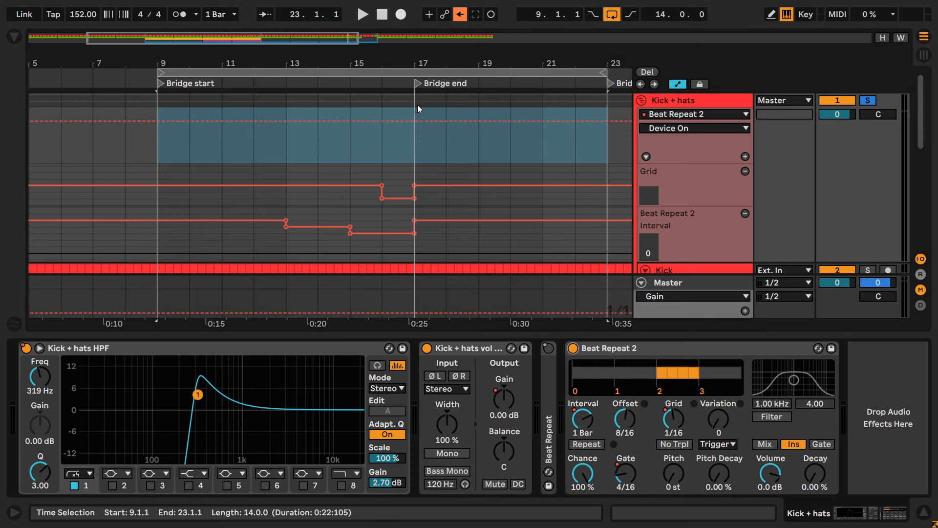
{"action": "key", "text": "b"}
{"action": "key", "text": "b"}
{"action": "key", "text": "b"}
{"action": "left_click", "coordinate": [430, 158]}
{"action": "key", "text": "b"}
{"action": "left_click", "coordinate": [447, 121]}
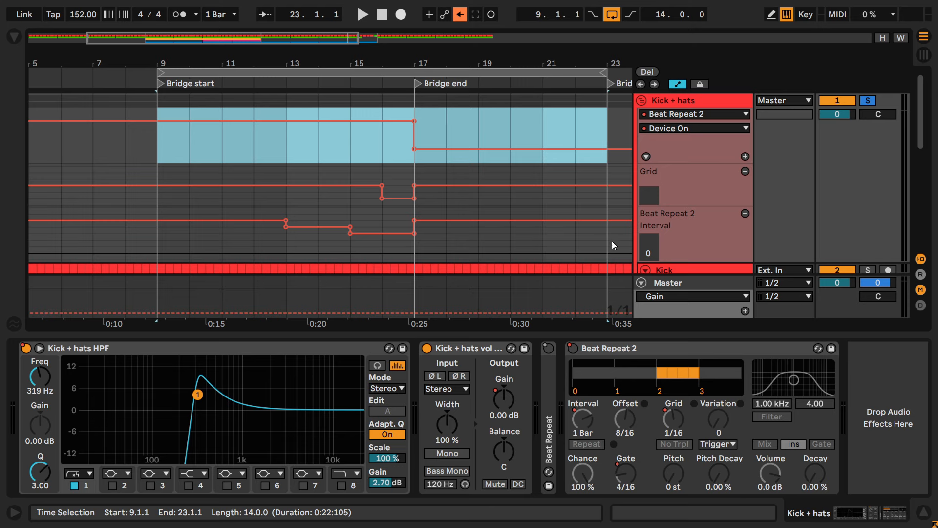
Turn off solo on the Kick + hats group
{"action": "left_click", "coordinate": [660, 97]}
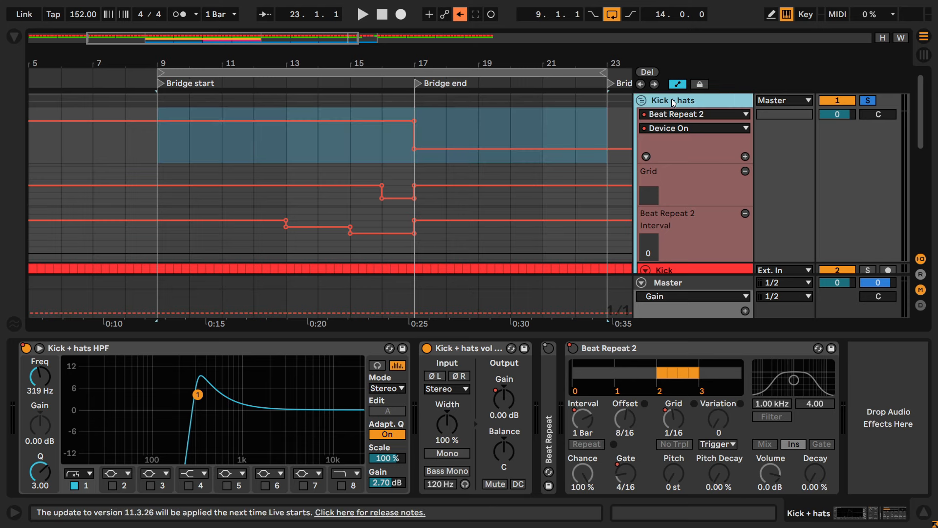
{"action": "left_click", "coordinate": [867, 100]}
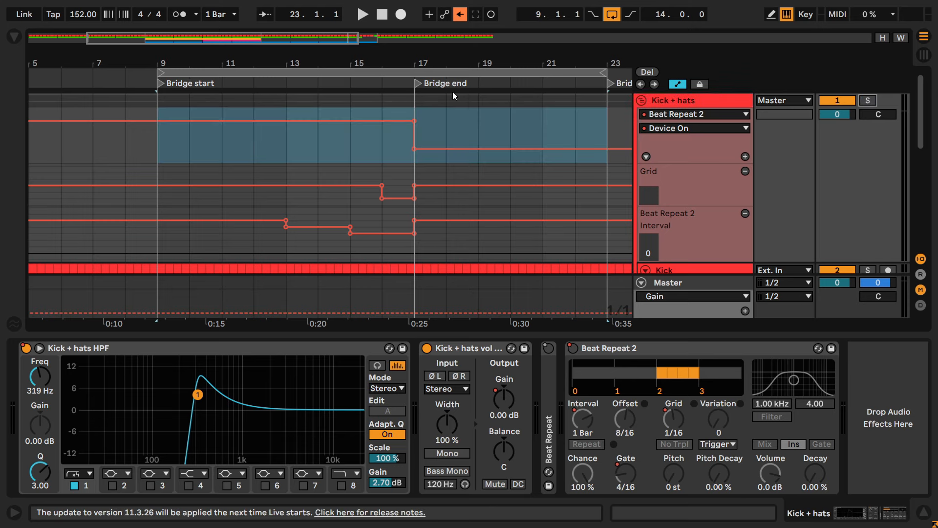